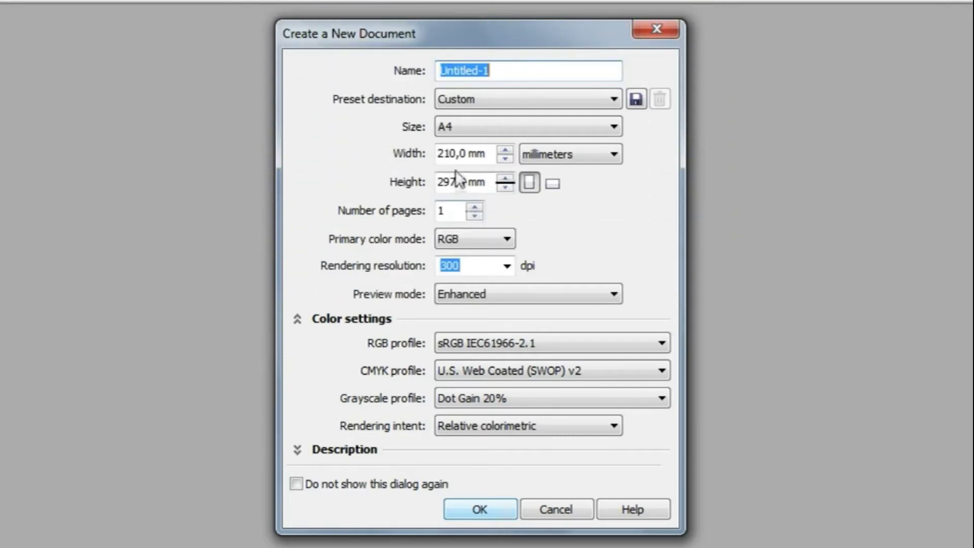
Name the new document 'box donut' and choose the A2 page size
left_click(504, 77)
left_click_drag(505, 77, 415, 92)
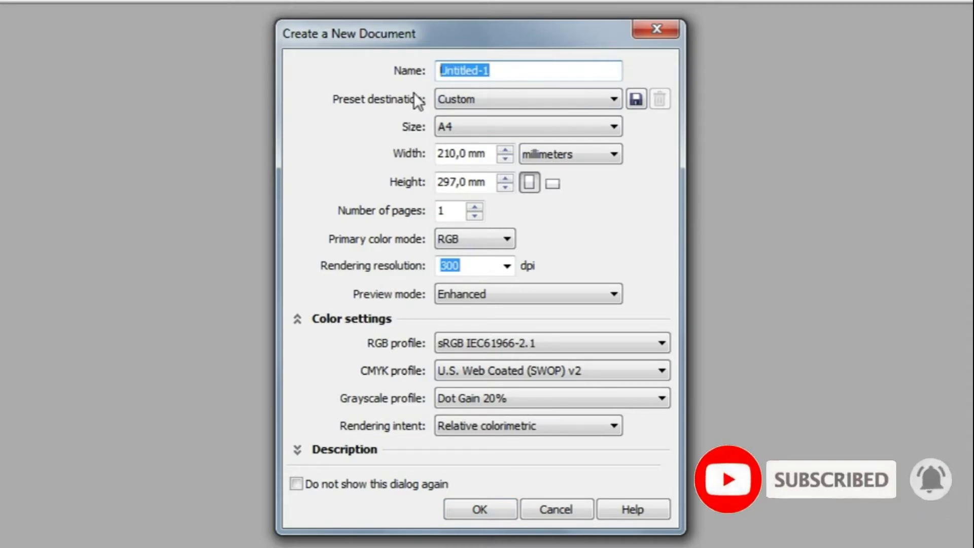
type("box ")
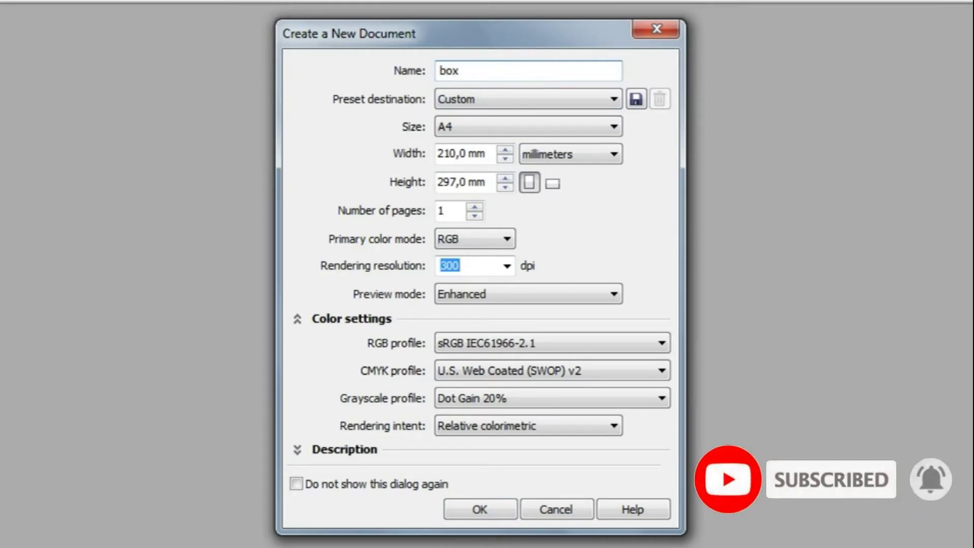
type("donut")
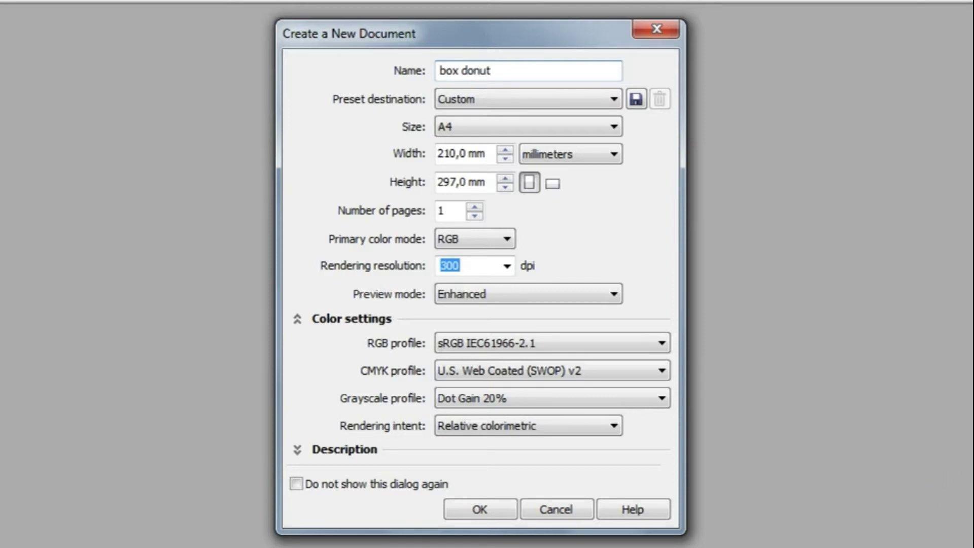
left_click(593, 130)
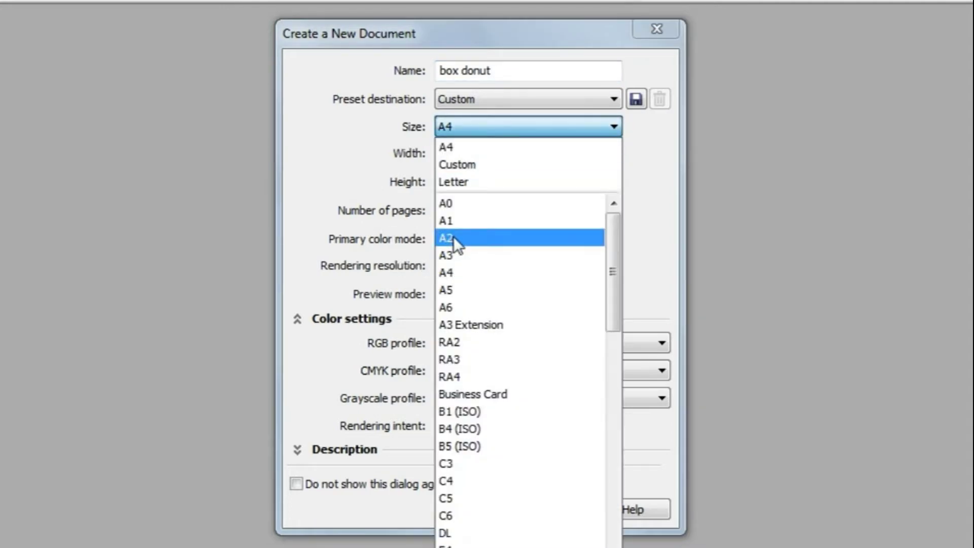
left_click(452, 236)
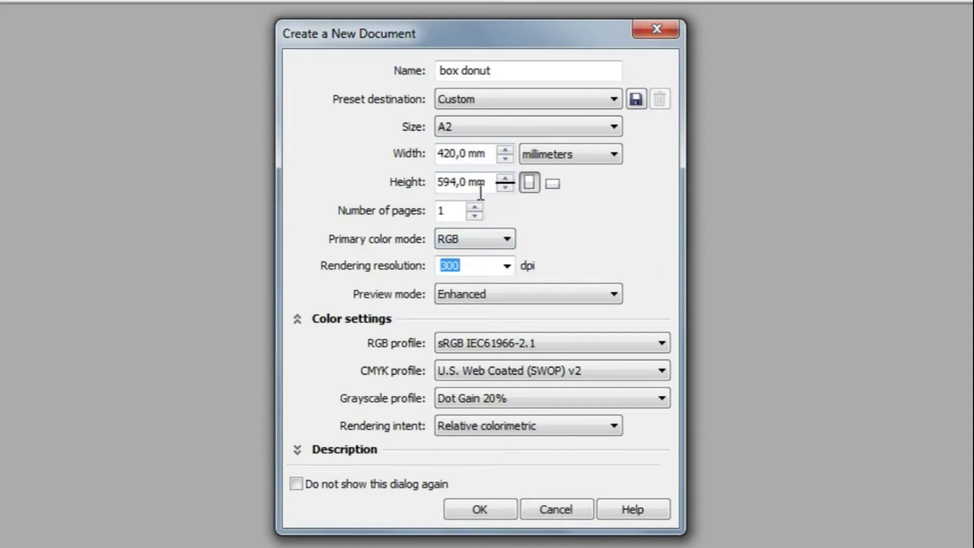
Keep millimetres, RGB, 300 dpi and Enhanced preview, and create the document
left_click(565, 155)
left_click(565, 155)
left_click(491, 242)
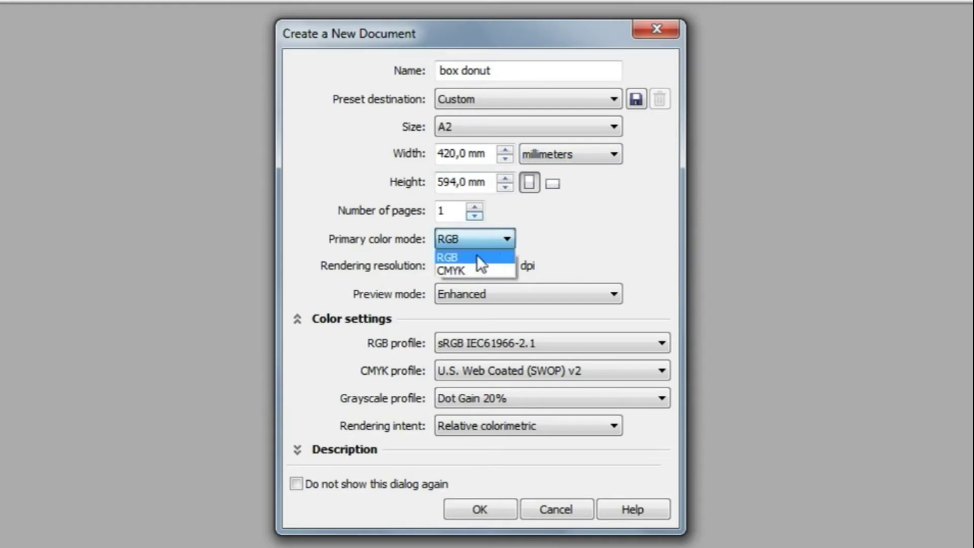
left_click(477, 257)
left_click(490, 240)
left_click(490, 254)
left_click(507, 266)
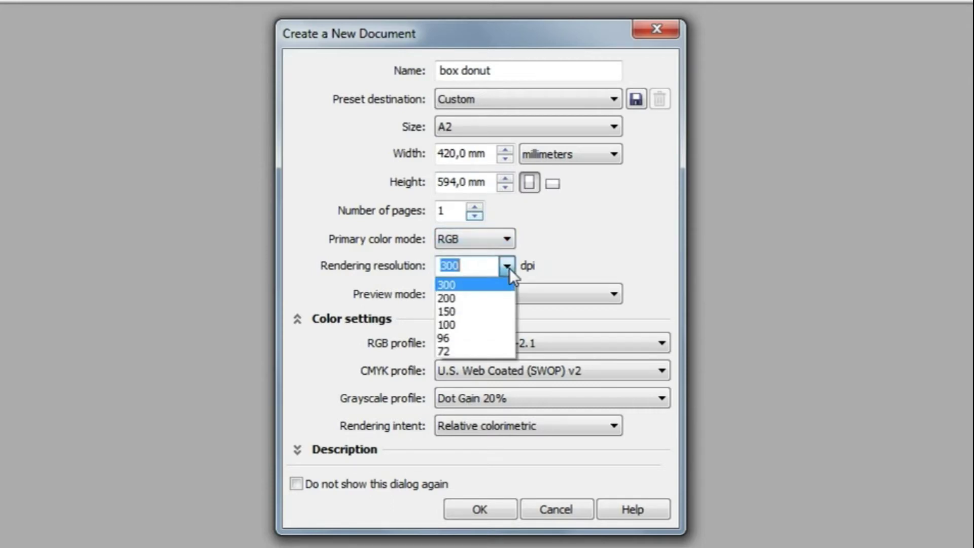
left_click(488, 284)
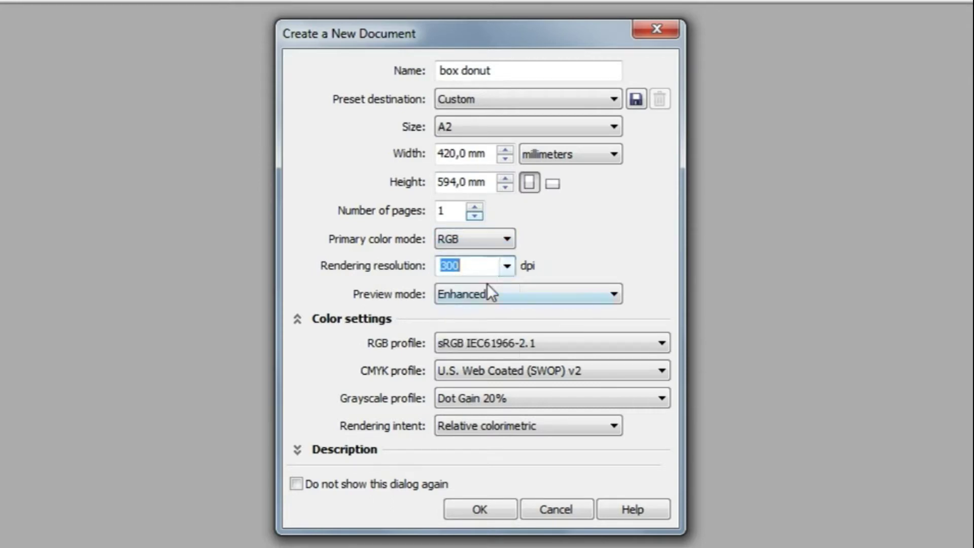
left_click(592, 294)
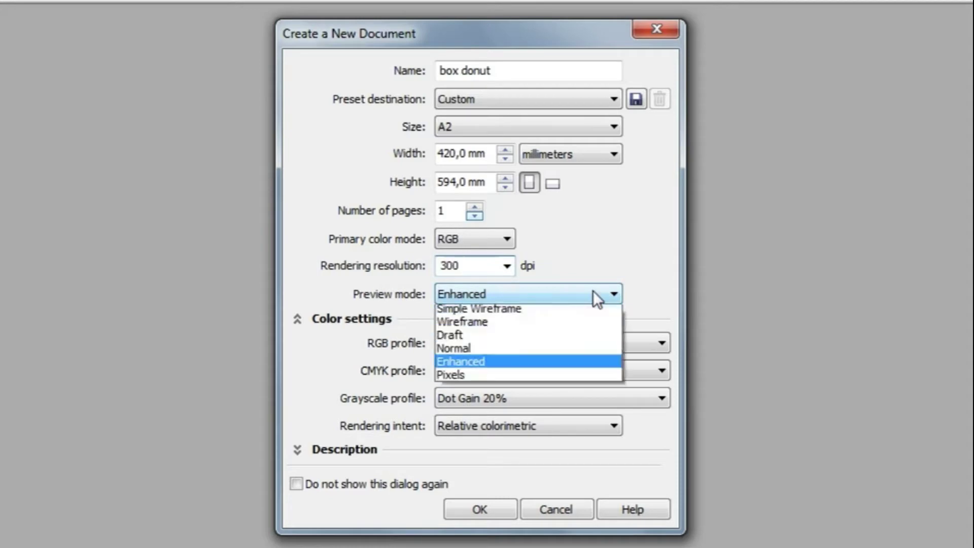
left_click(589, 364)
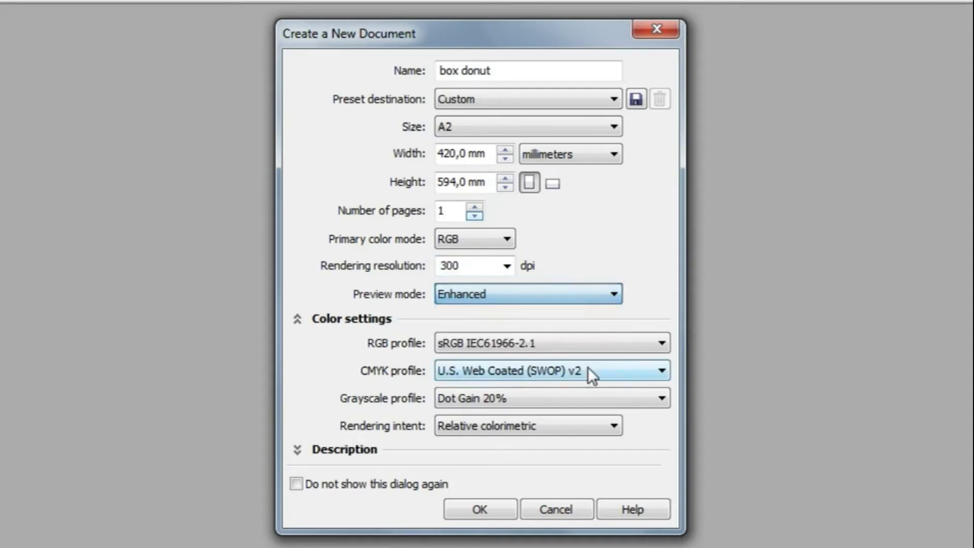
left_click(480, 509)
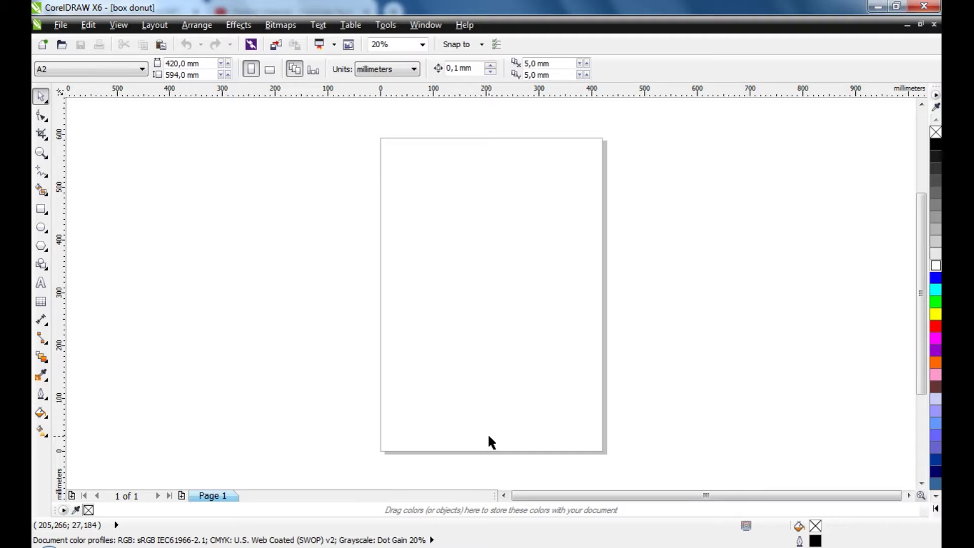
Turn the A2 page to landscape and add a page-sized rectangle
left_click(270, 70)
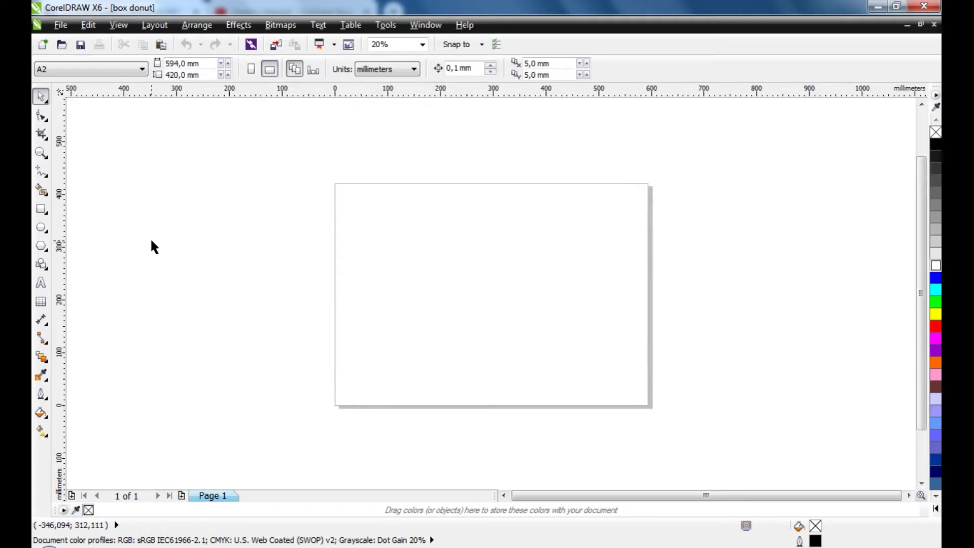
double_click(41, 212)
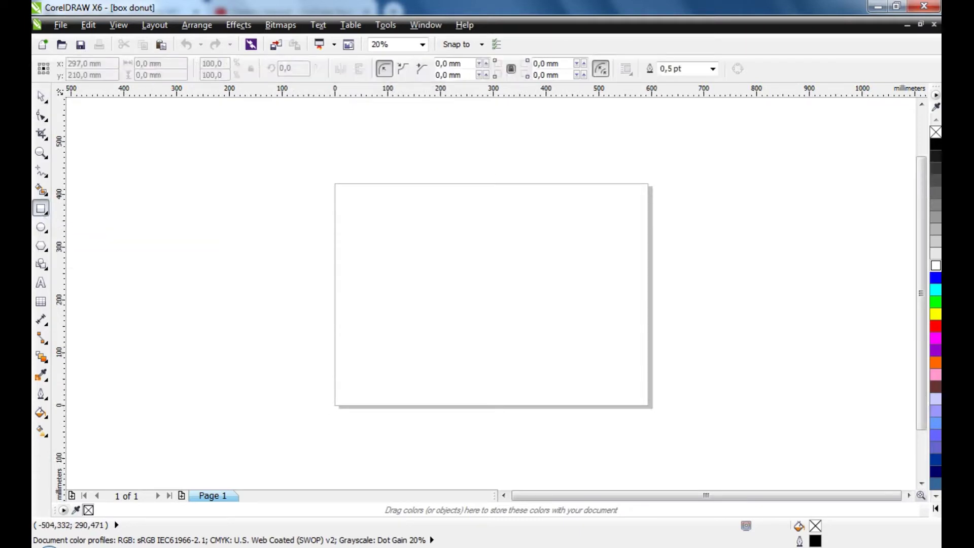
left_click(41, 97)
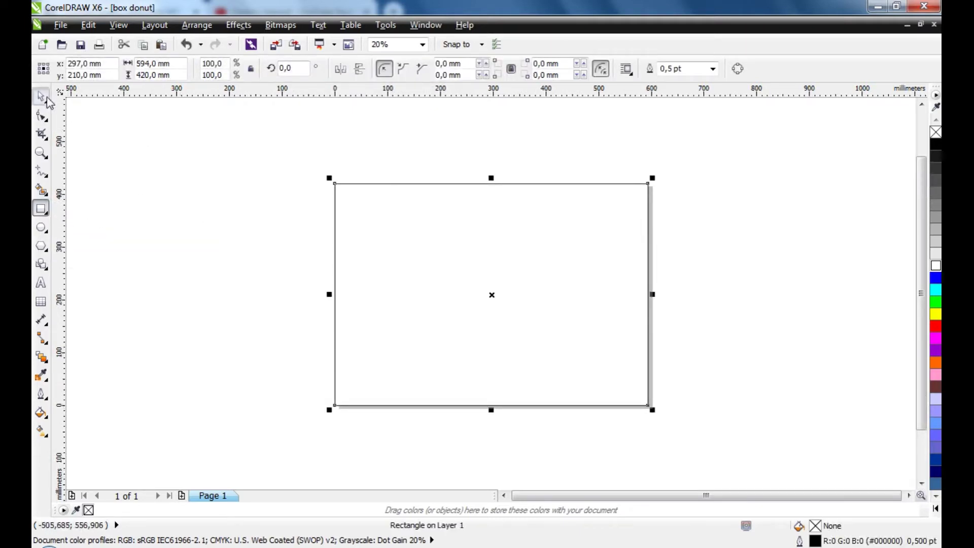
left_click_drag(472, 258, 576, 272)
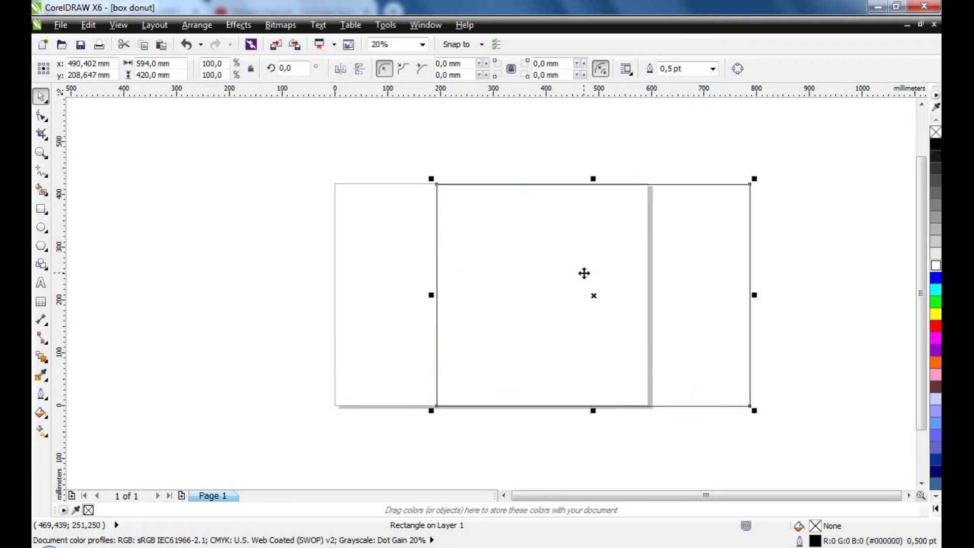
key("ctrl+z")
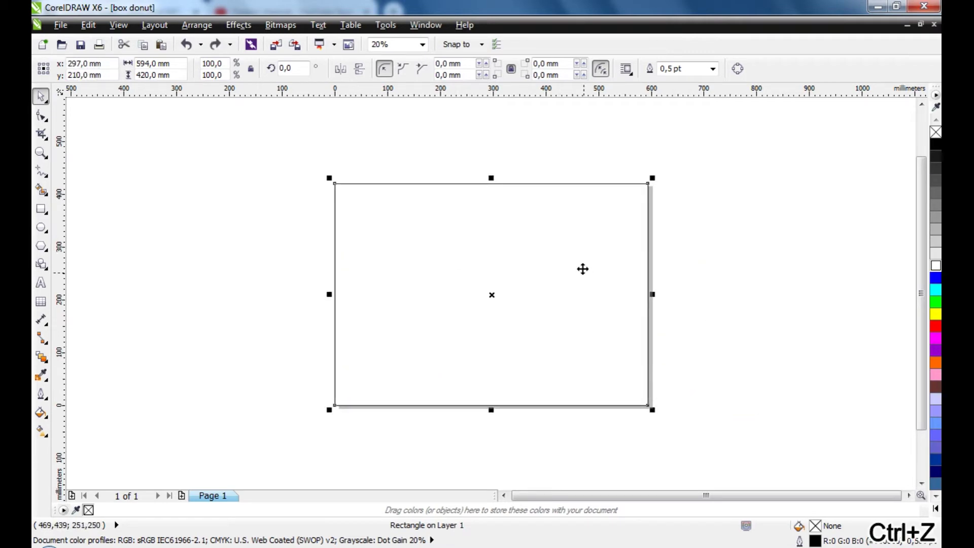
Resize the rectangle to 270 mm wide and 180 mm tall
left_click(183, 64)
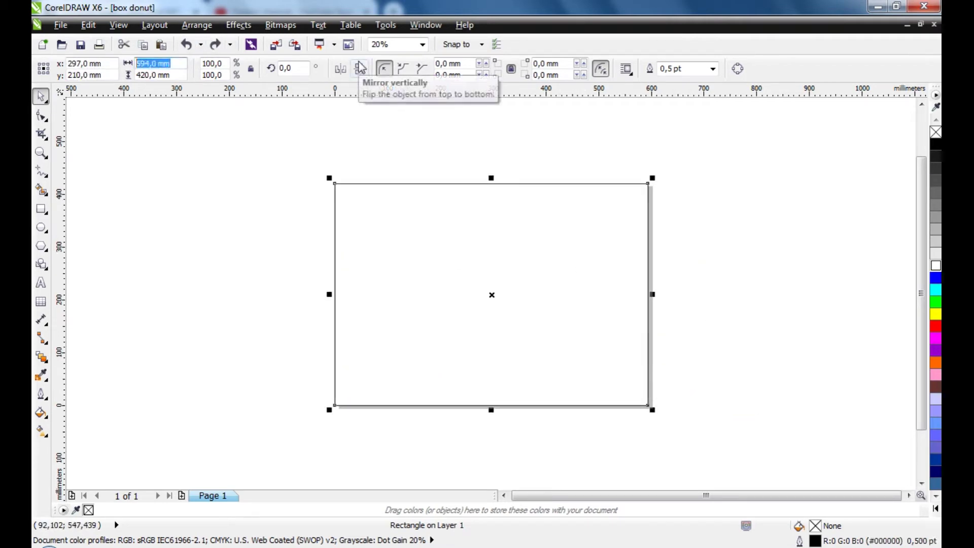
type("270")
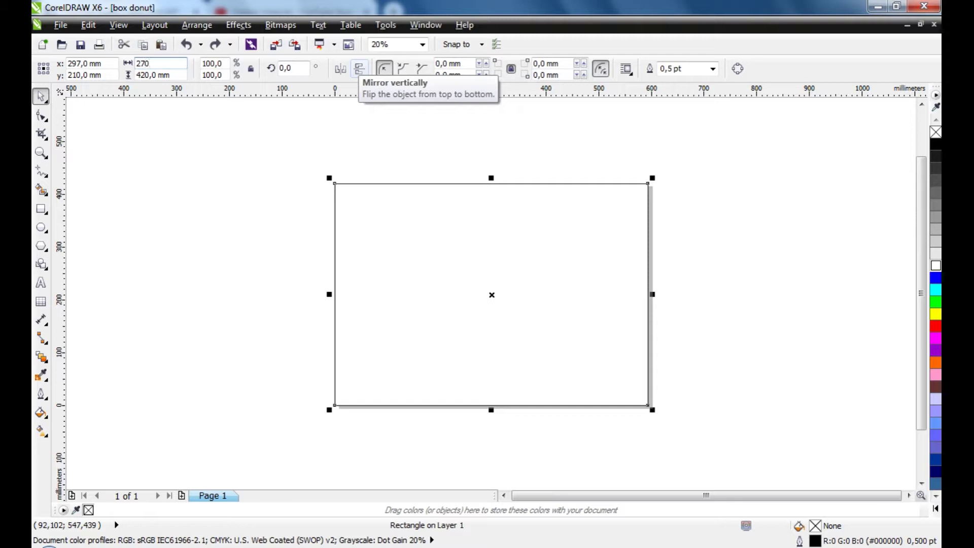
key("Return")
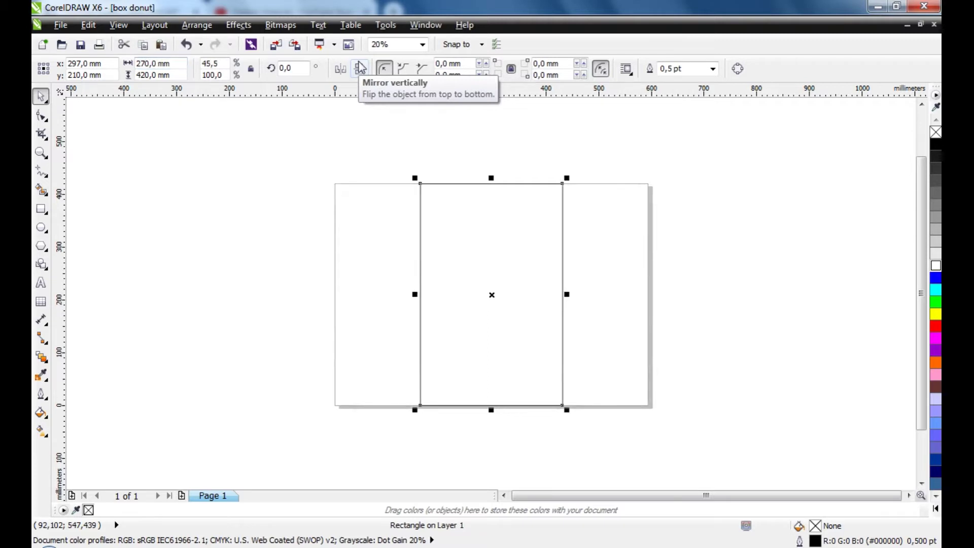
left_click_drag(177, 75, 109, 78)
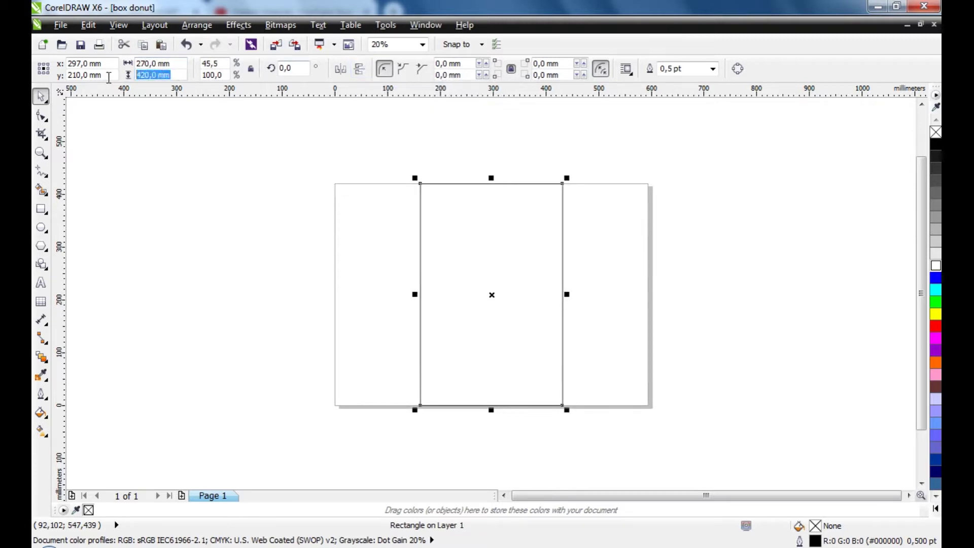
type("180")
key("Return")
left_click(177, 243)
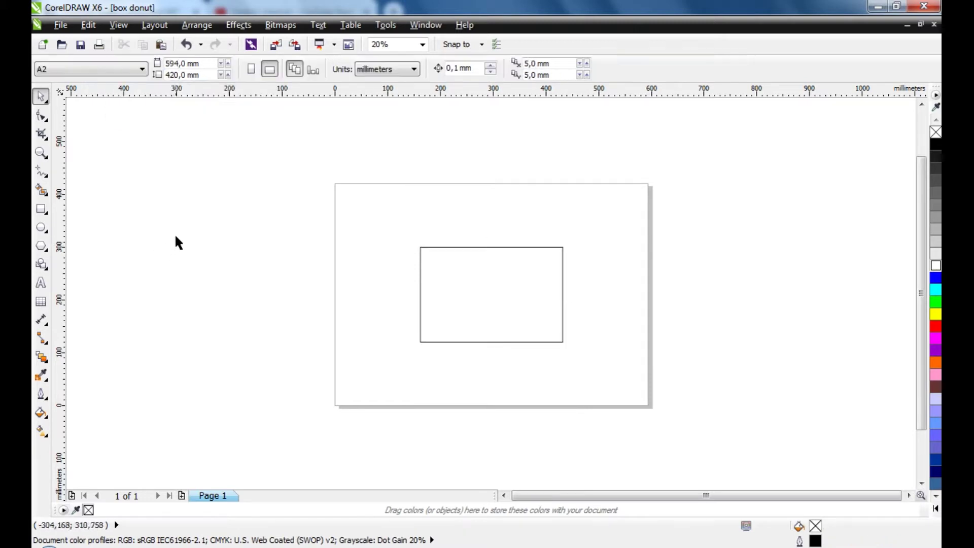
left_click(40, 152)
left_click_drag(386, 241, 600, 365)
left_click(40, 95)
left_click(468, 244)
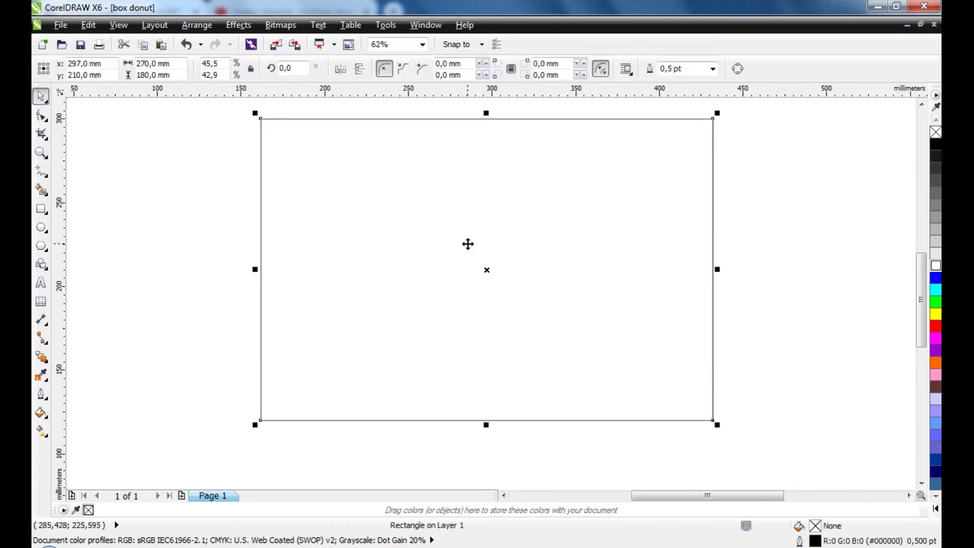
scroll(468, 244, "down", 3)
left_click(40, 153)
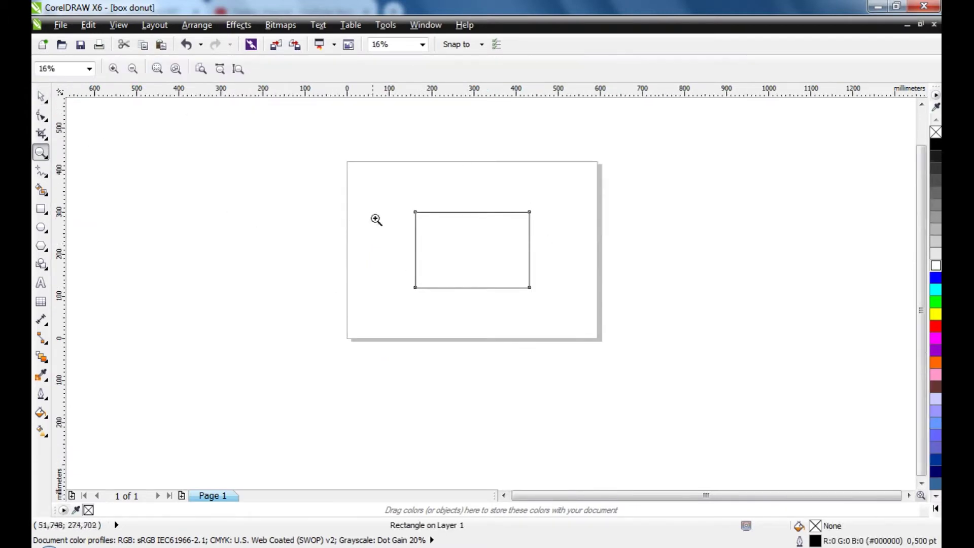
left_click_drag(391, 200, 561, 315)
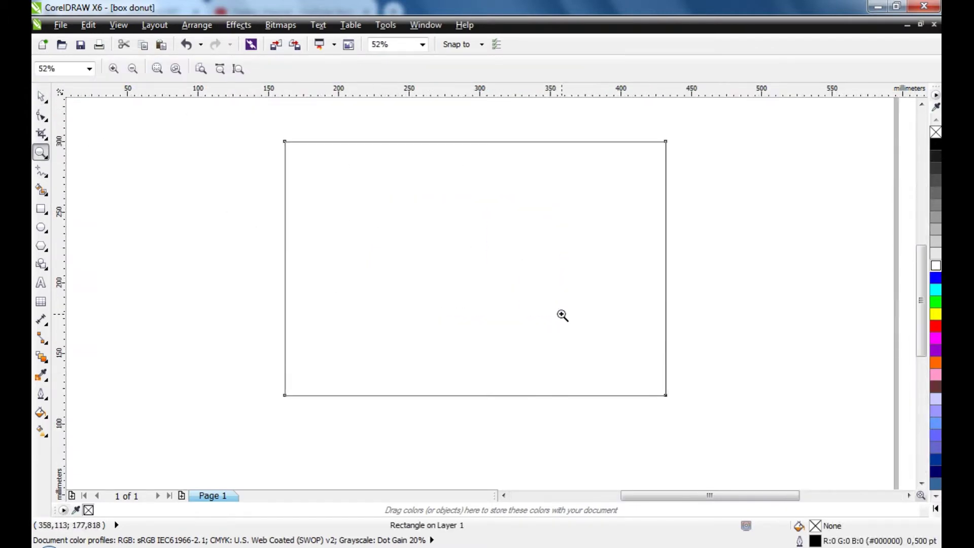
left_click(40, 229)
left_click_drag(307, 170, 427, 294)
left_click_drag(445, 188, 563, 303)
left_click_drag(552, 181, 658, 290)
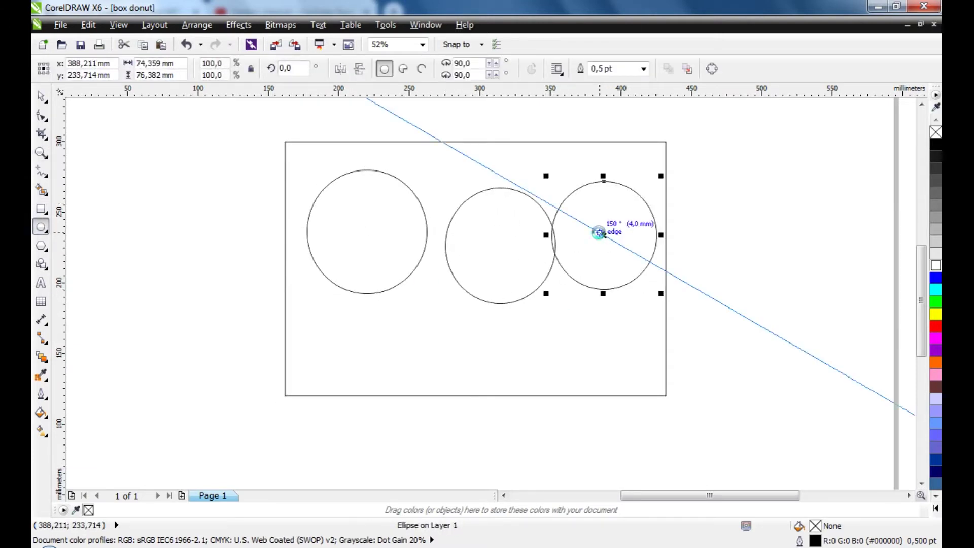
key("ctrl+z")
key("ctrl+z")
key("ctrl+z")
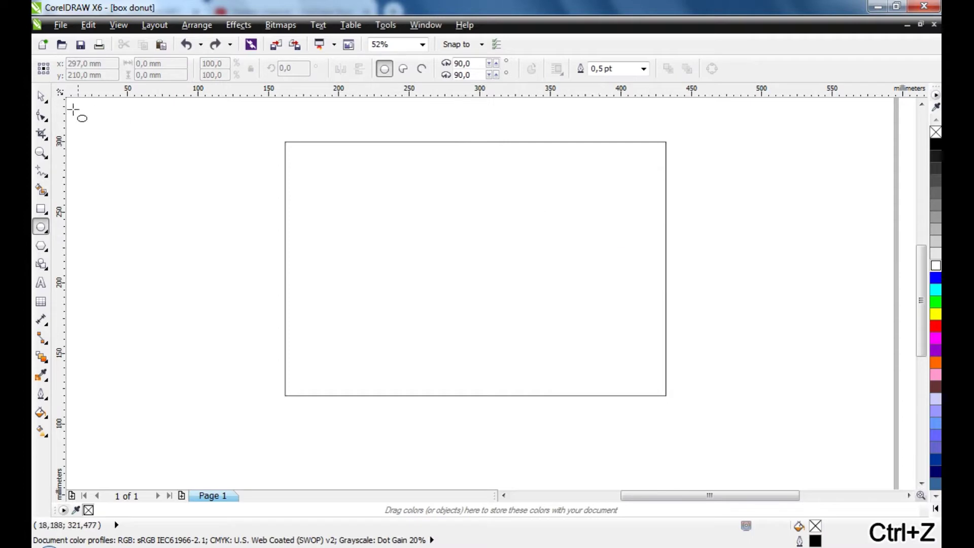
left_click(41, 96)
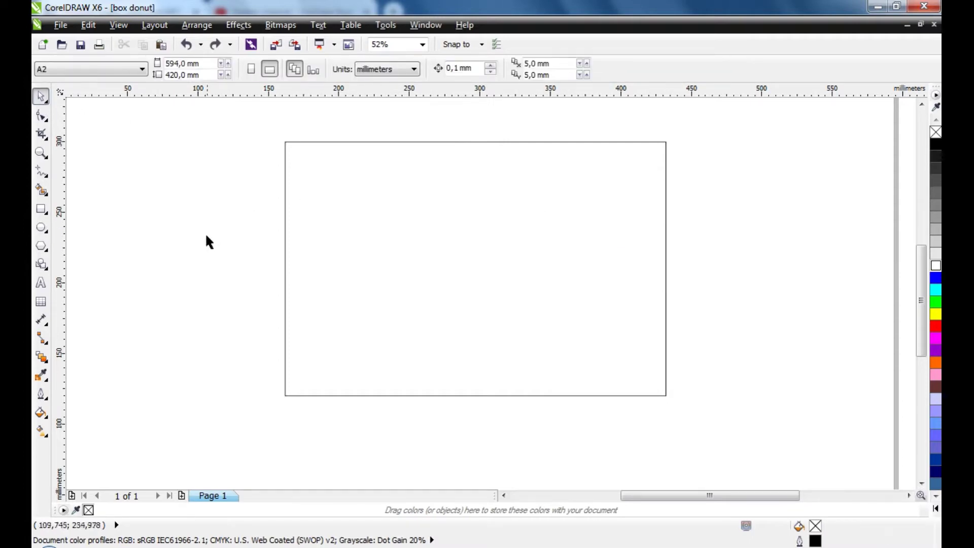
Copy the panel above itself and set the copy's height to 55 mm
scroll(253, 221, "down", 2)
left_click(366, 307)
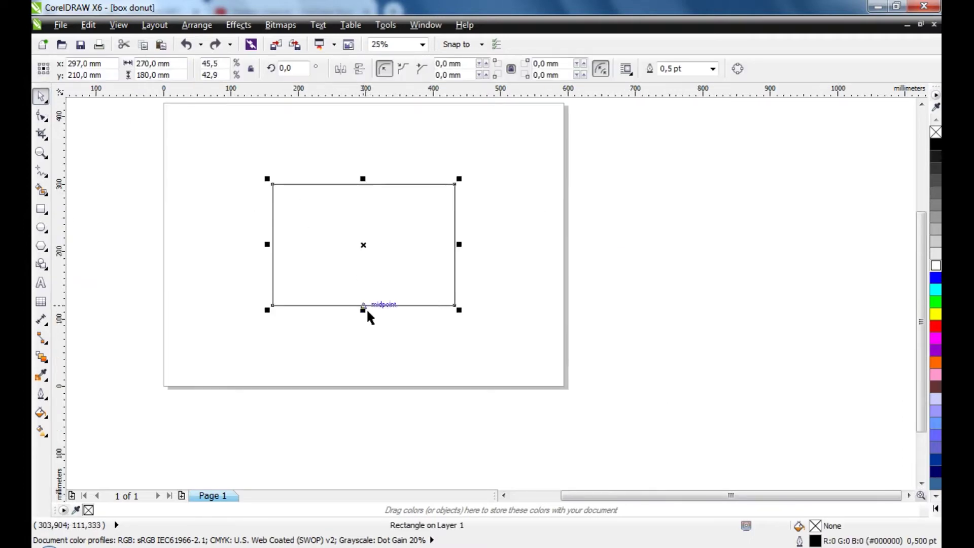
left_click_drag(365, 262, 361, 136)
scroll(385, 178, "down", 2)
scroll(401, 193, "up", 1)
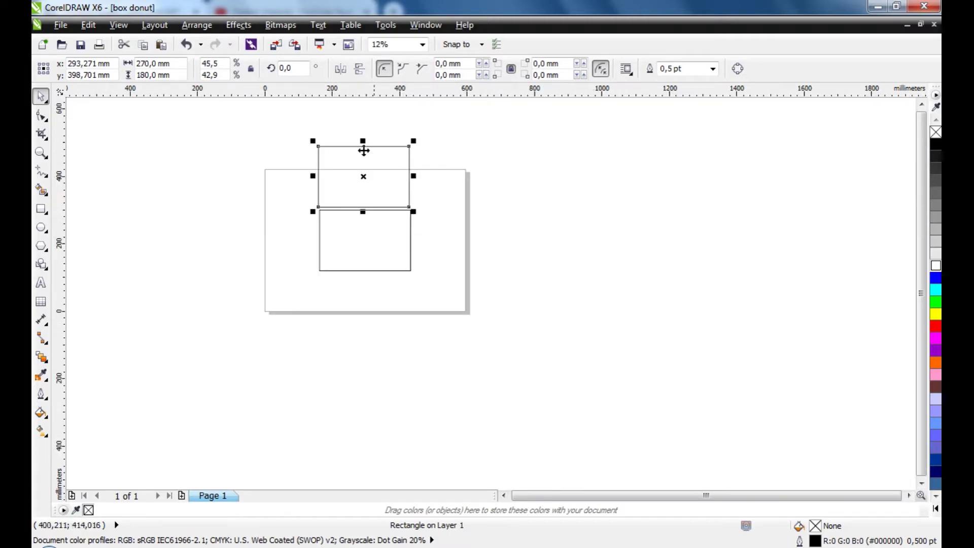
scroll(254, 117, "up", 1)
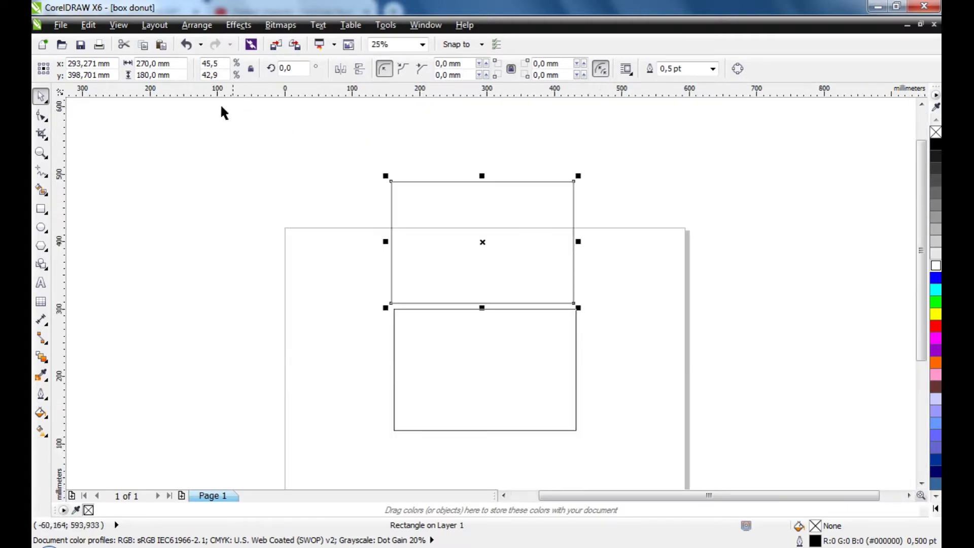
left_click(162, 75)
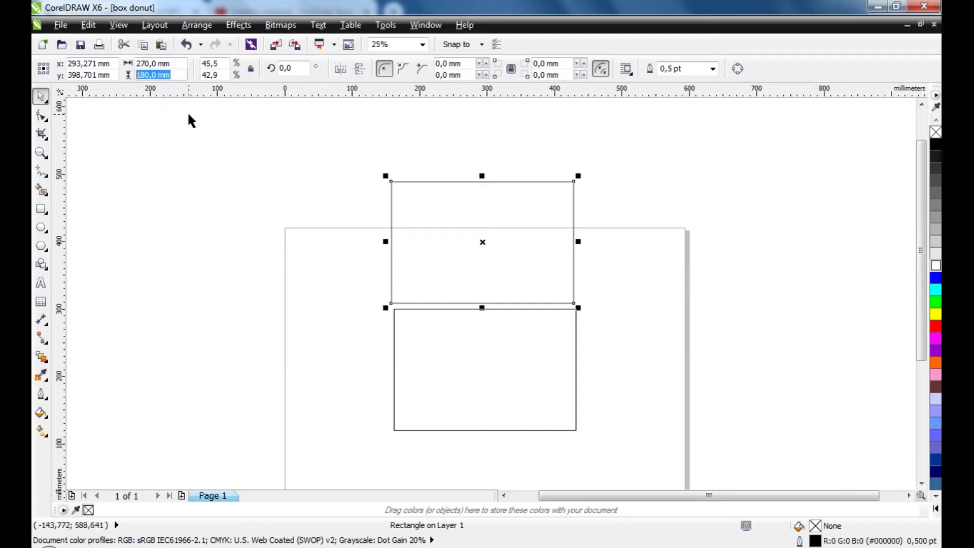
type("55")
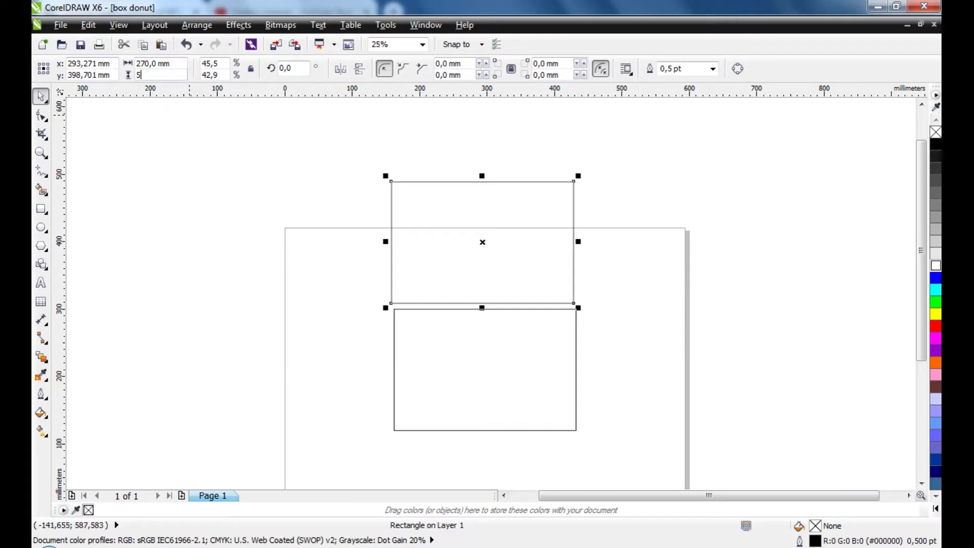
key("Return")
Copy the 55 mm flap below the panel and seat the top flap on its top edge
left_click(246, 294)
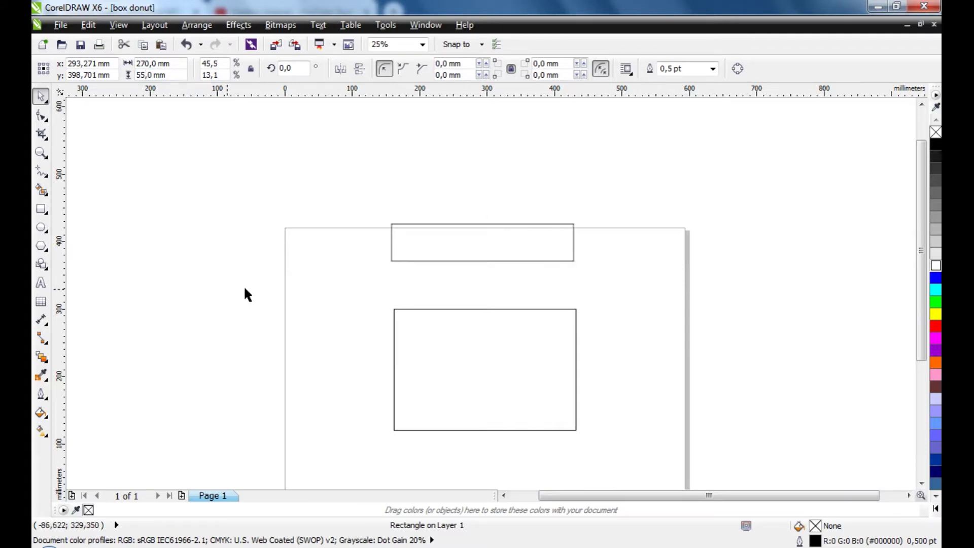
left_click_drag(467, 252, 472, 459)
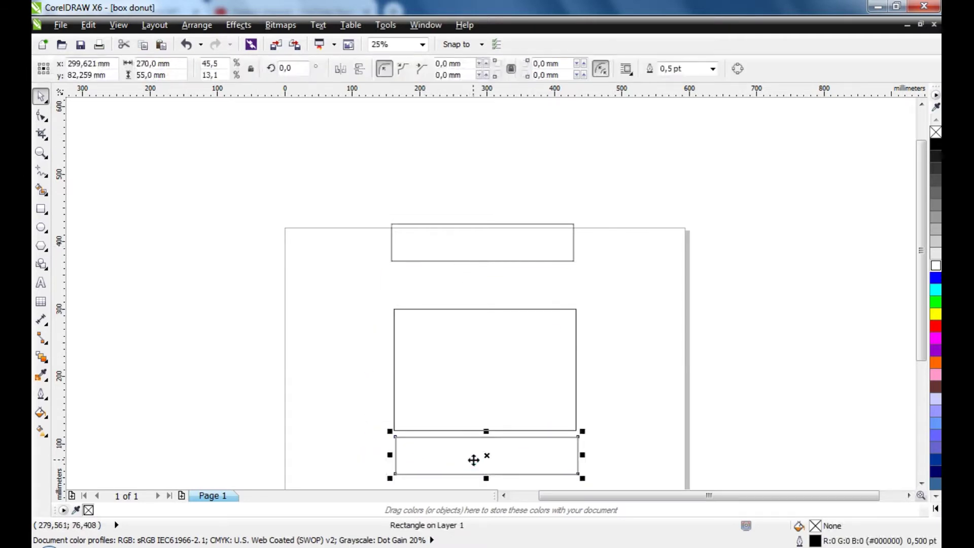
left_click_drag(478, 252, 483, 289)
left_click(482, 358)
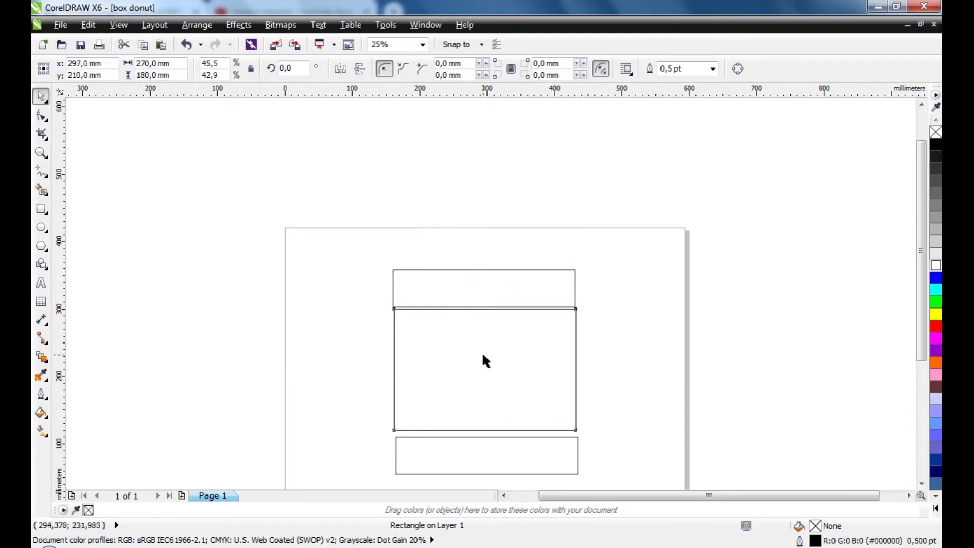
left_click_drag(503, 363, 658, 364)
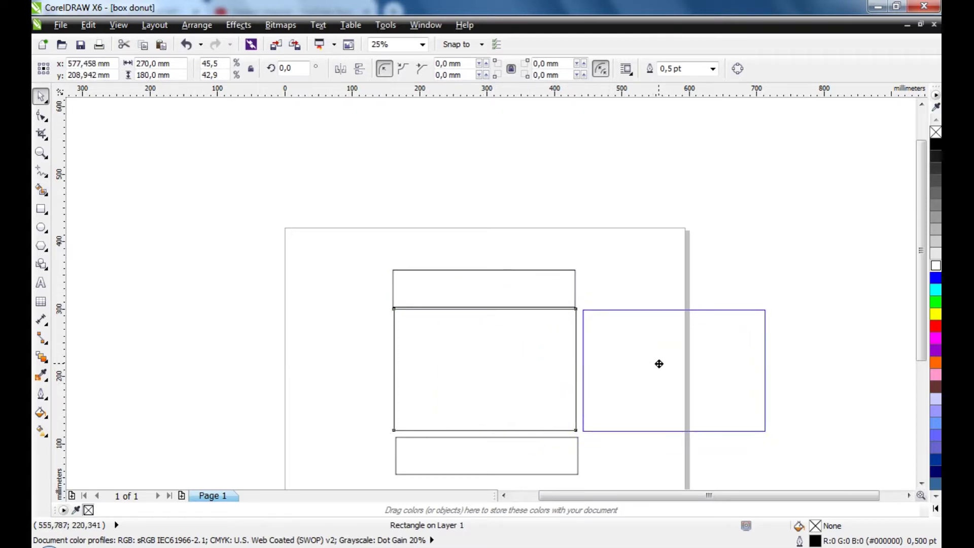
Make a 55 mm wide copy of the panel and place side flaps at its left and right
left_click_drag(659, 364, 658, 364)
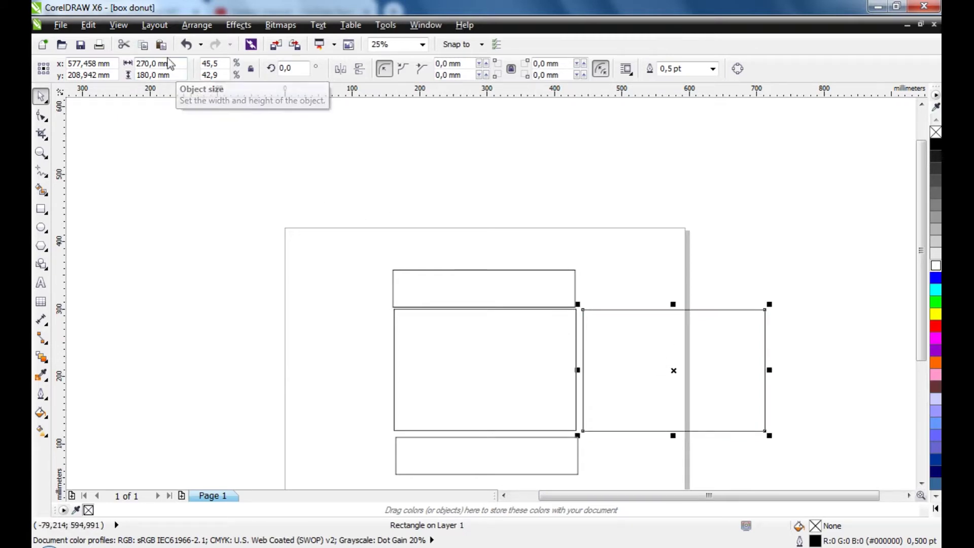
double_click(170, 64)
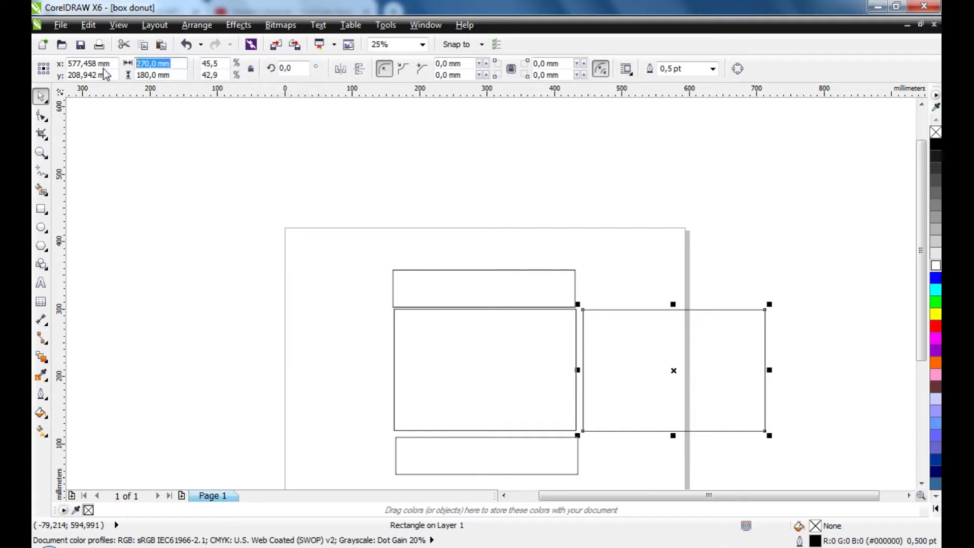
type("55")
key("Return")
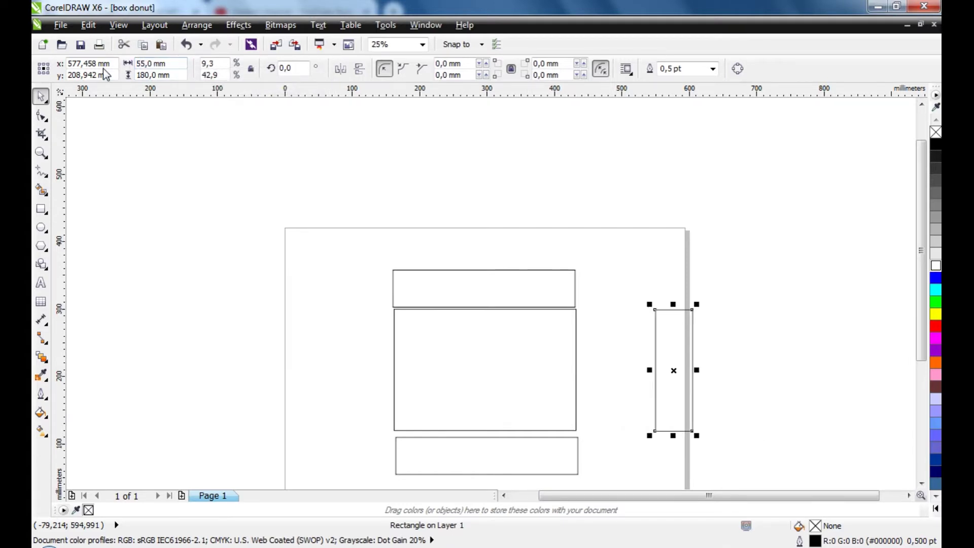
left_click_drag(672, 361, 595, 383)
left_click(722, 387)
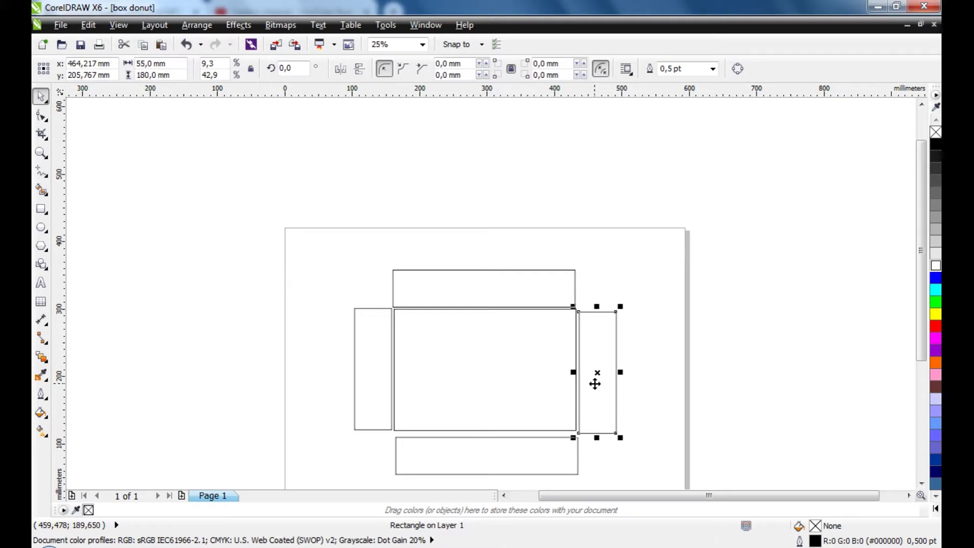
left_click(691, 334)
Align the right side flap's top edge with the central panel
scroll(445, 355, "up", 2)
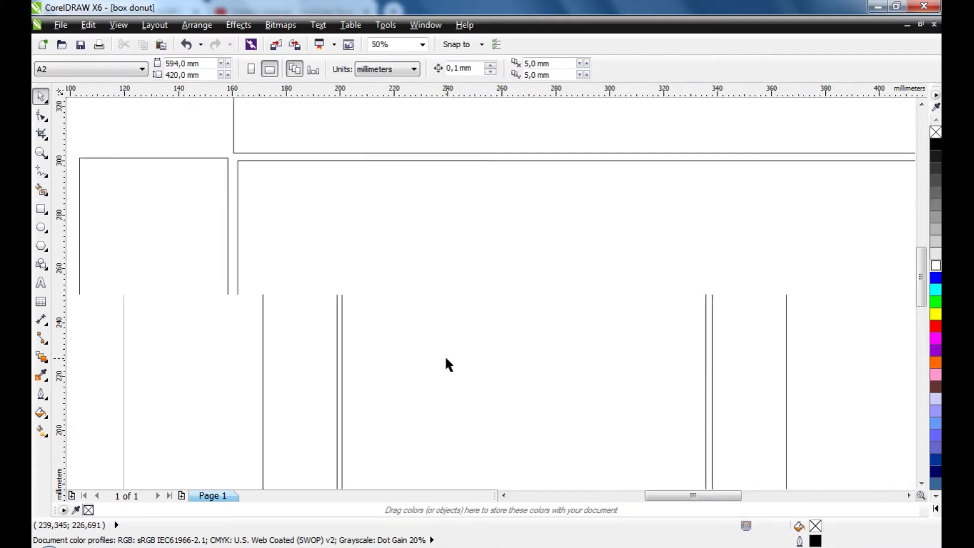
scroll(364, 299, "up", 2)
left_click(369, 301)
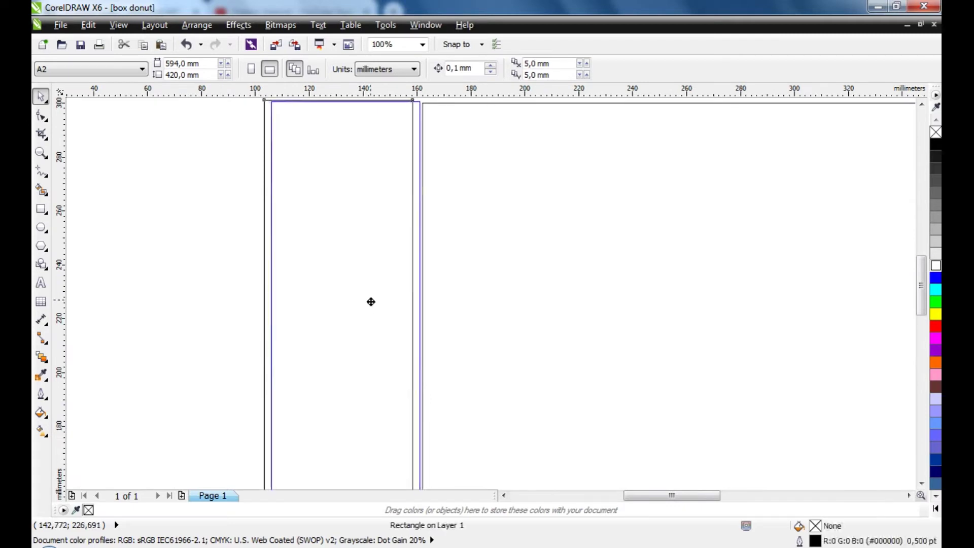
left_click(476, 307, "shift")
scroll(478, 302, "down", 2)
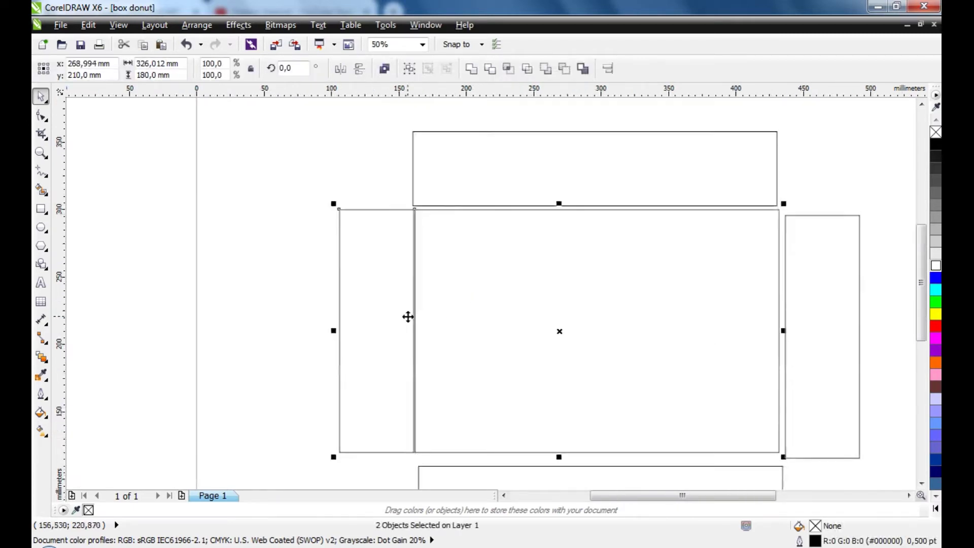
key("Escape")
left_click(824, 363)
left_click(664, 337, "shift")
key("t")
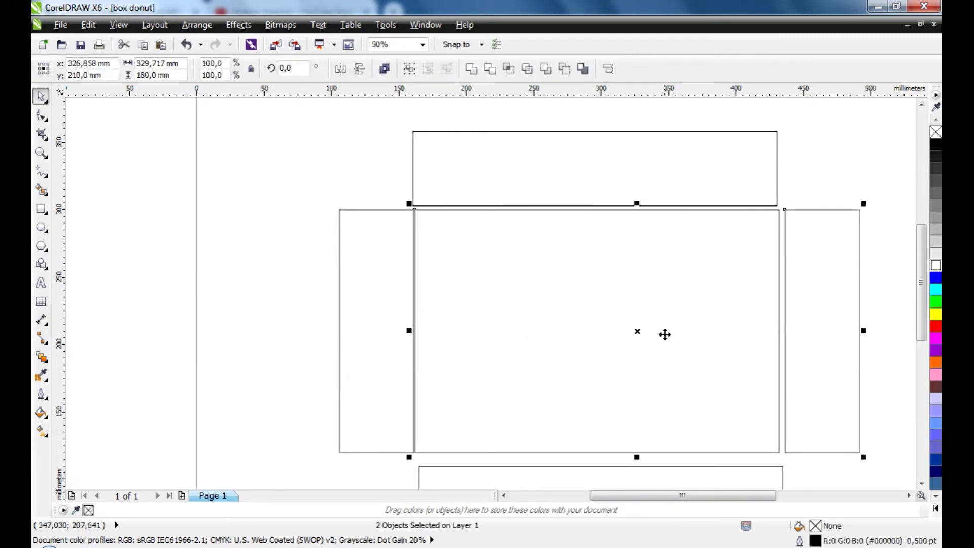
key("Escape")
Nudge both side flaps so their edges sit flush against the panel
scroll(780, 246, "up", 4)
scroll(780, 247, "up", 2)
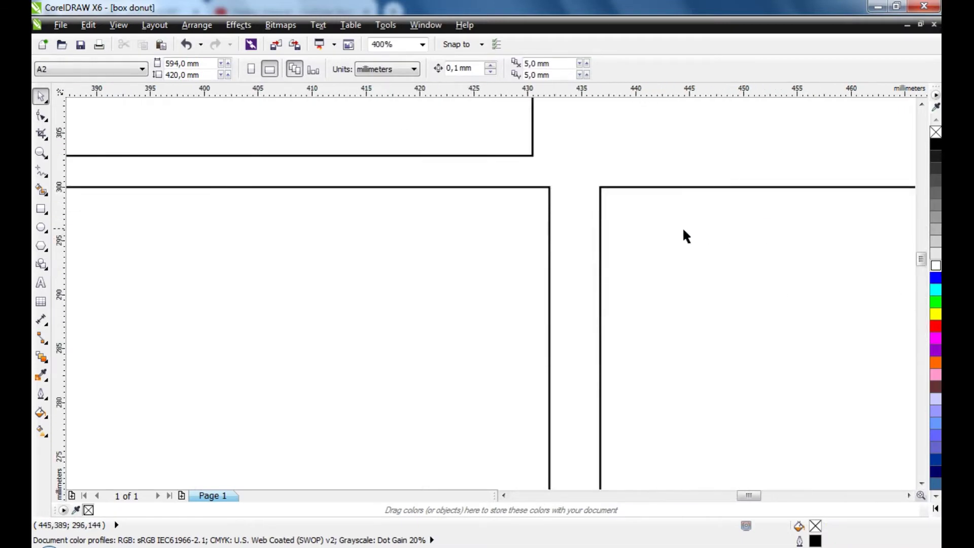
left_click_drag(683, 235, 636, 237)
scroll(601, 208, "up", 2)
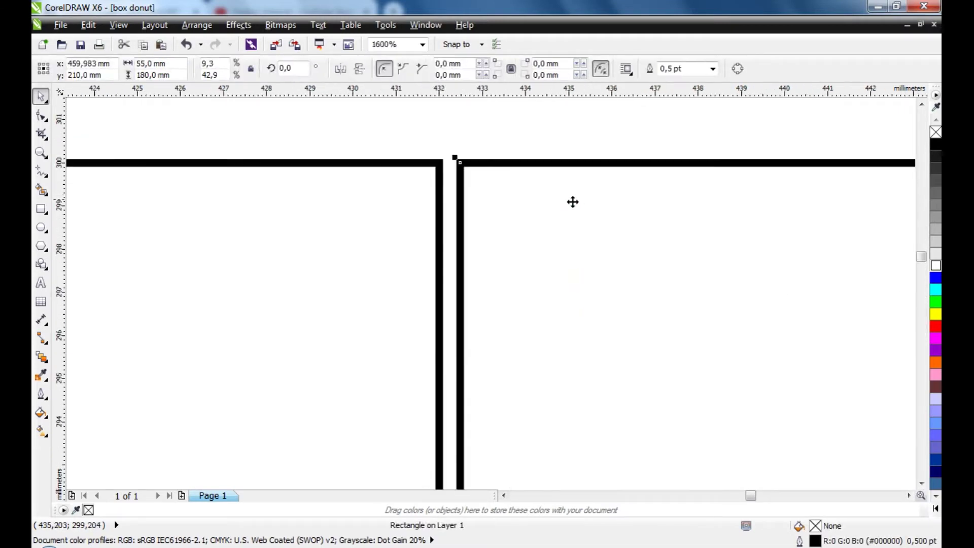
left_click_drag(572, 200, 550, 210)
scroll(702, 223, "down", 5)
scroll(300, 346, "up", 2)
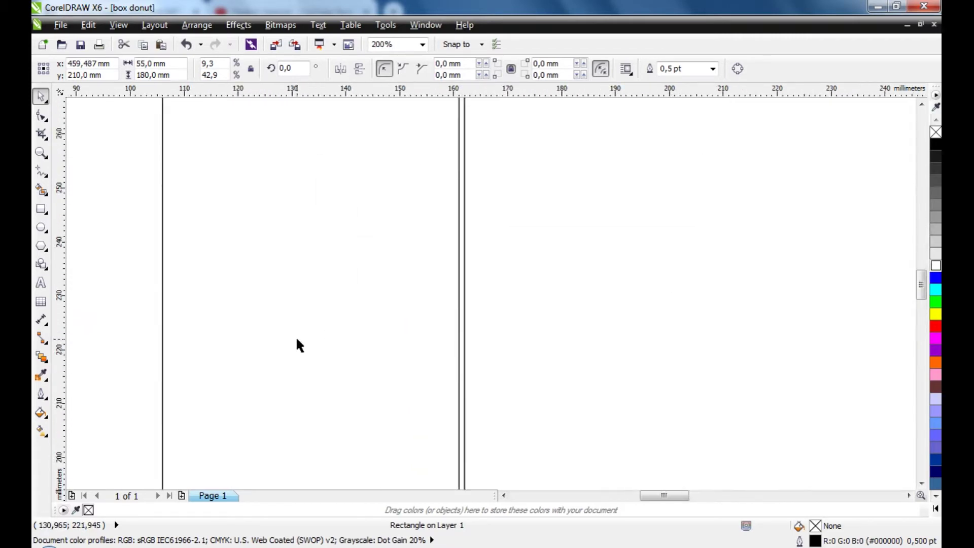
left_click(304, 342)
scroll(383, 369, "up", 2)
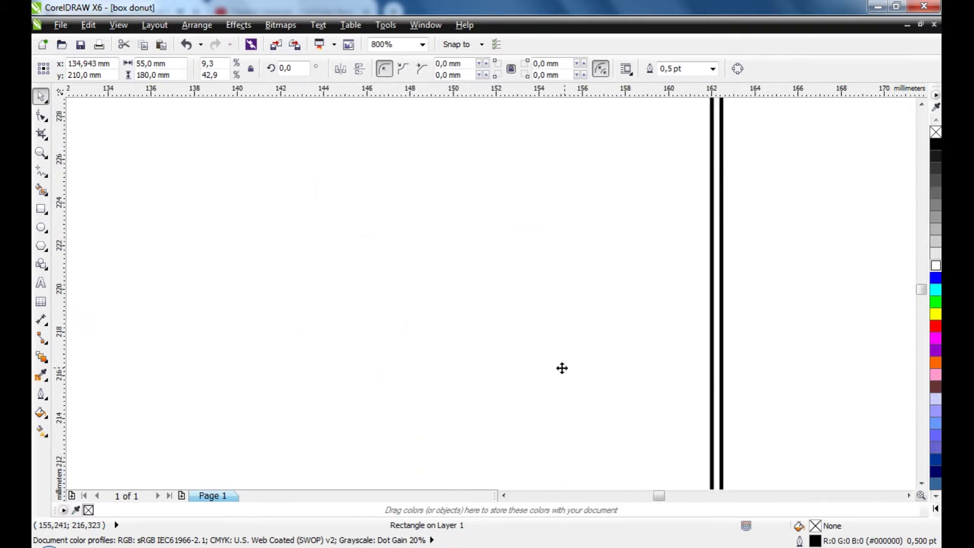
left_click_drag(563, 368, 537, 411)
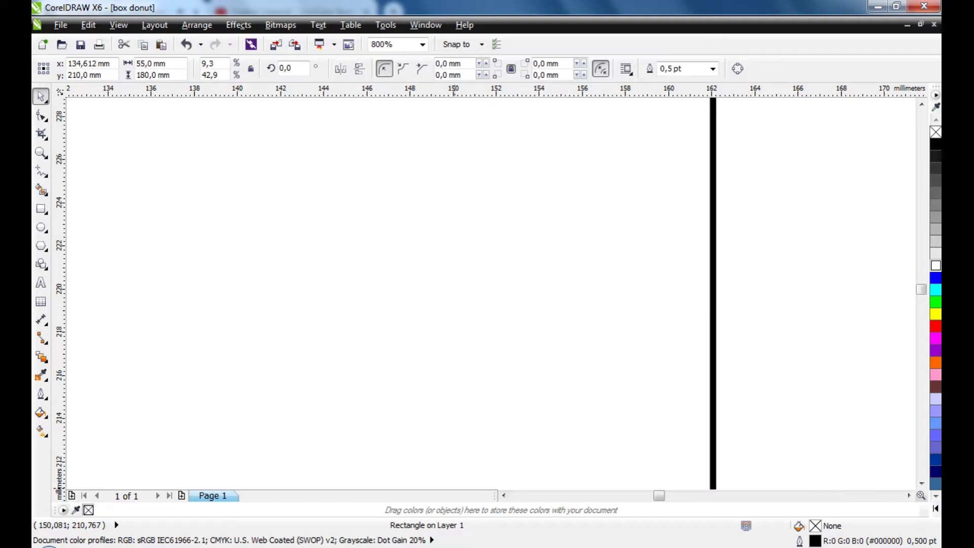
left_click(350, 295)
scroll(350, 295, "down", 5)
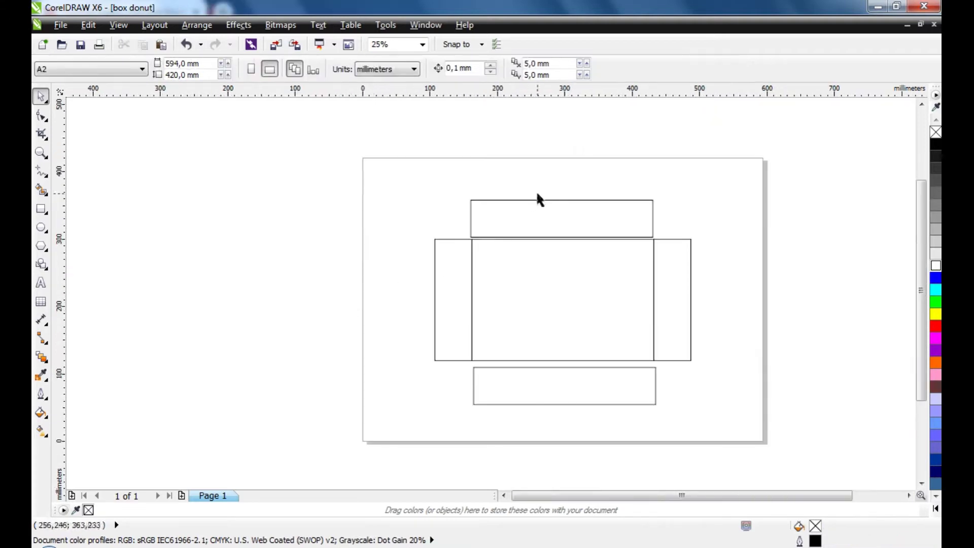
Left-align the top flap with the panel and lower it onto the panel's top edge
scroll(536, 190, "up", 2)
scroll(463, 222, "down", 1)
scroll(405, 260, "up", 4)
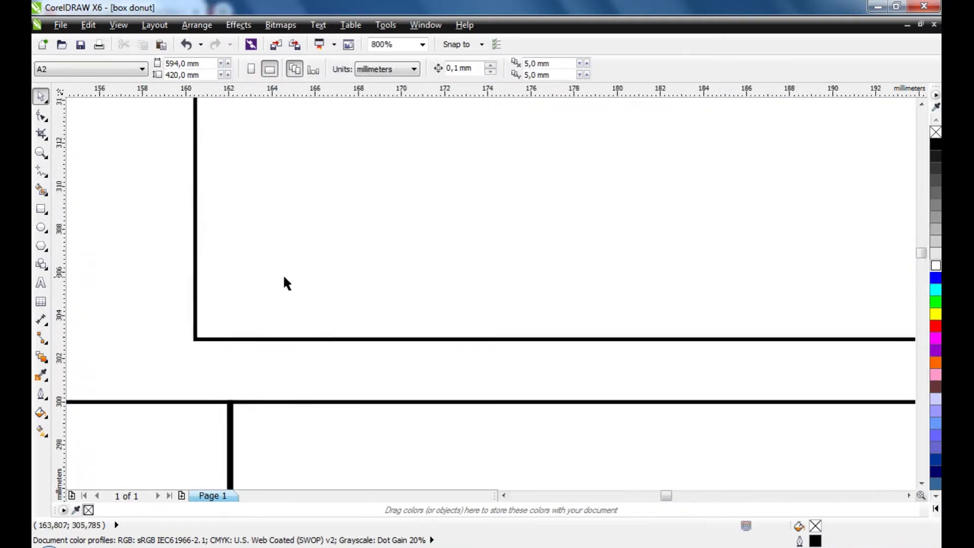
left_click(282, 282)
left_click(307, 431, "shift")
key("l")
scroll(303, 233, "down", 2)
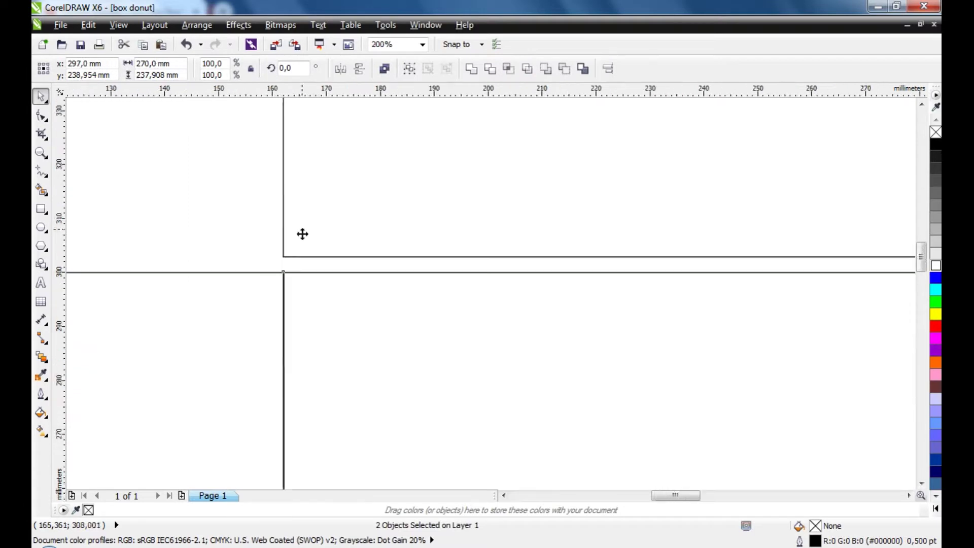
left_click(220, 213)
scroll(264, 268, "up", 2)
left_click_drag(412, 222, 413, 274)
scroll(305, 198, "down", 5)
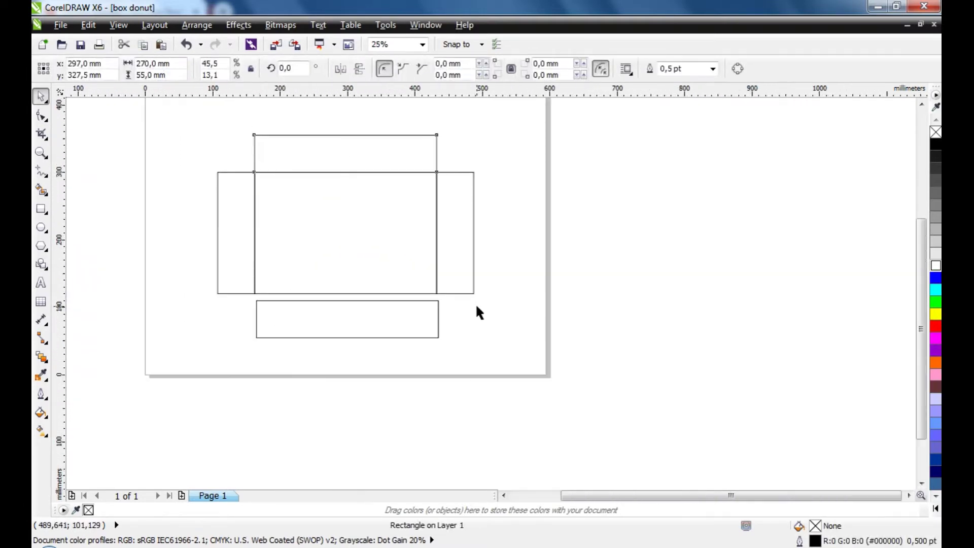
scroll(323, 312, "up", 2)
Move the bottom flap up to close the gap with the panel's bottom edge
left_click(323, 312)
left_click(338, 186, "shift")
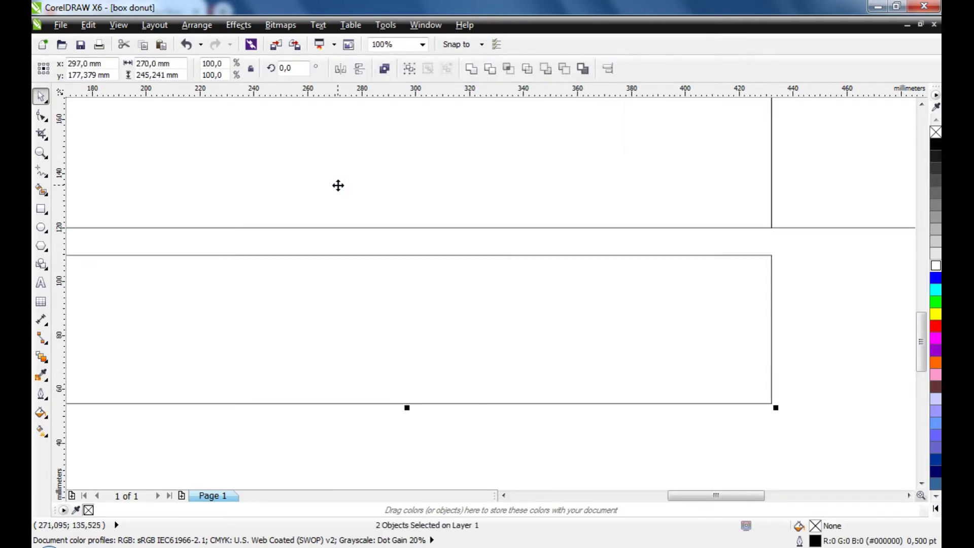
left_click(679, 344)
scroll(370, 340, "down", 2)
scroll(485, 391, "up", 2)
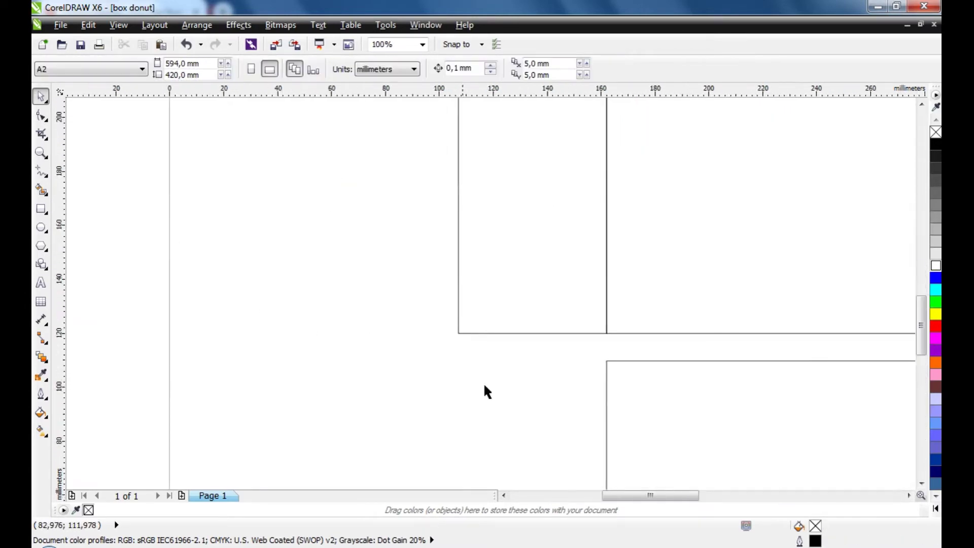
scroll(641, 359, "up", 1)
scroll(642, 363, "up", 1)
left_click(639, 328)
left_click_drag(639, 328, 637, 265)
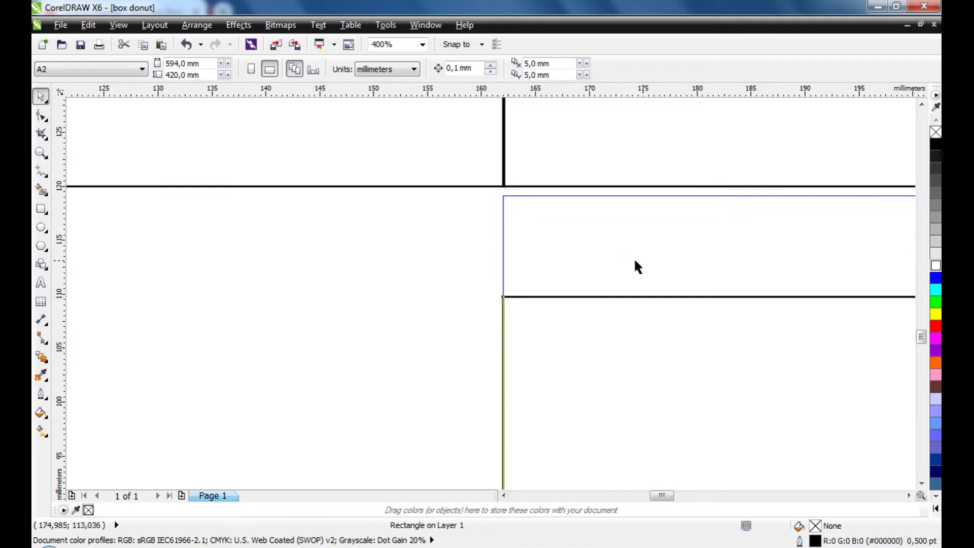
scroll(626, 202, "up", 1)
left_click_drag(615, 213, 620, 196)
scroll(493, 239, "down", 4)
left_click(258, 300)
scroll(360, 294, "down", 1)
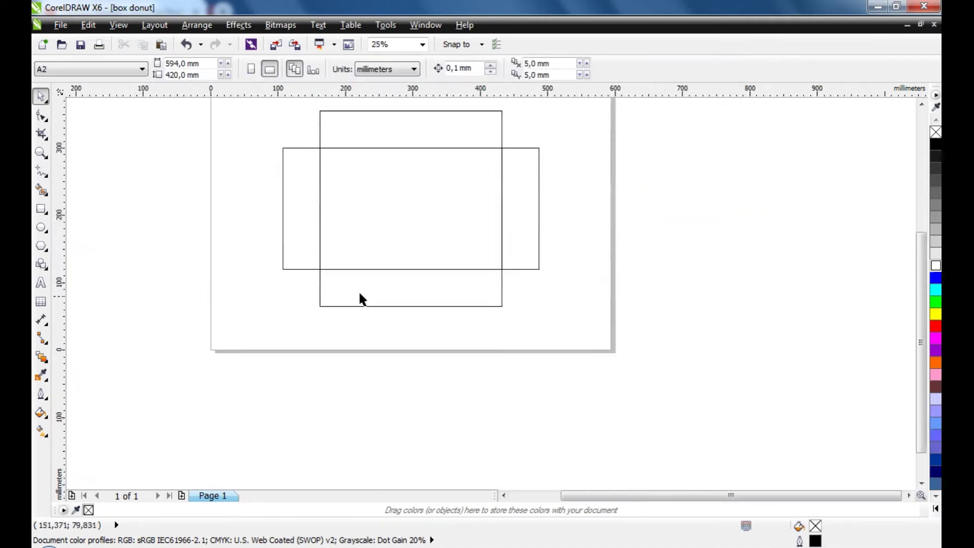
Check the centre panel and each flap by selecting them, then open Import
left_click(468, 227)
left_click(512, 226)
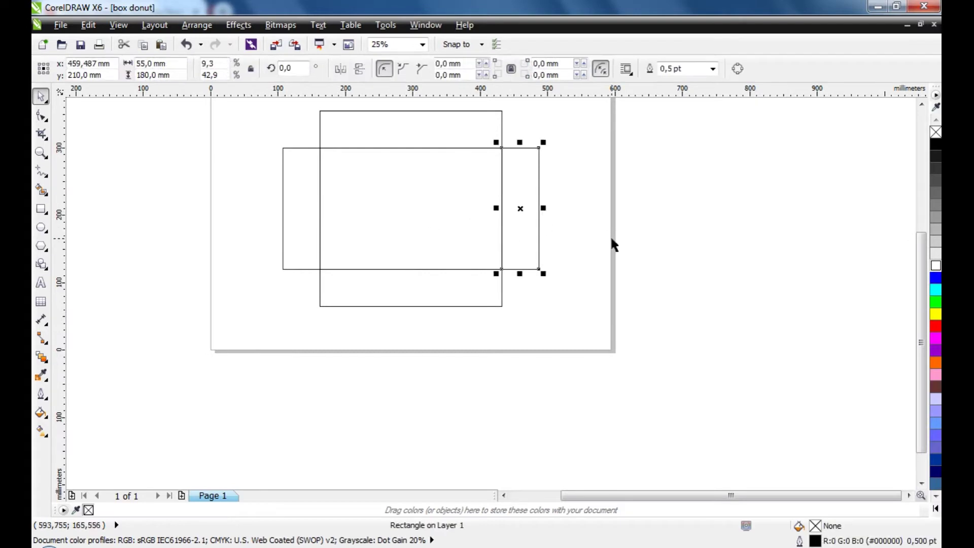
left_click(610, 235)
left_click(436, 124)
left_click(388, 288)
left_click(283, 239)
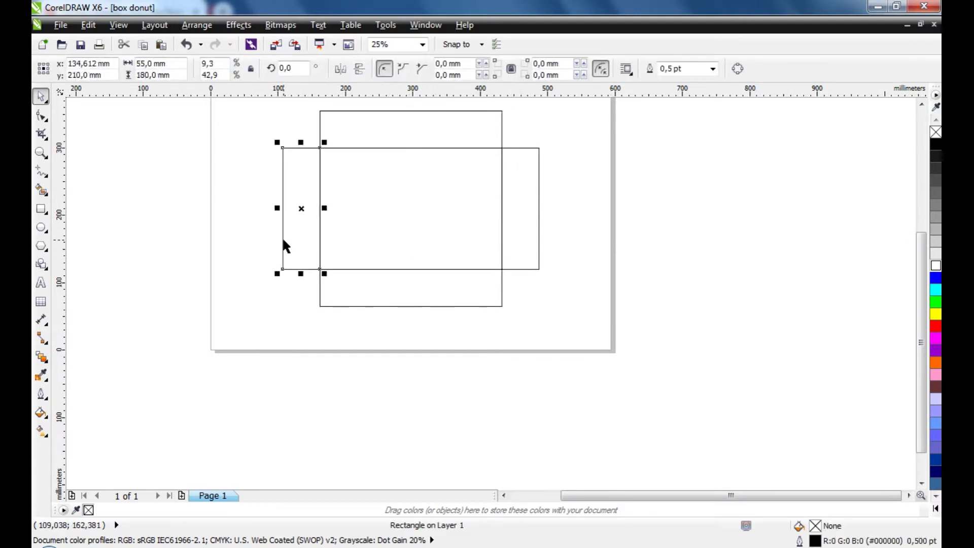
left_click(523, 256)
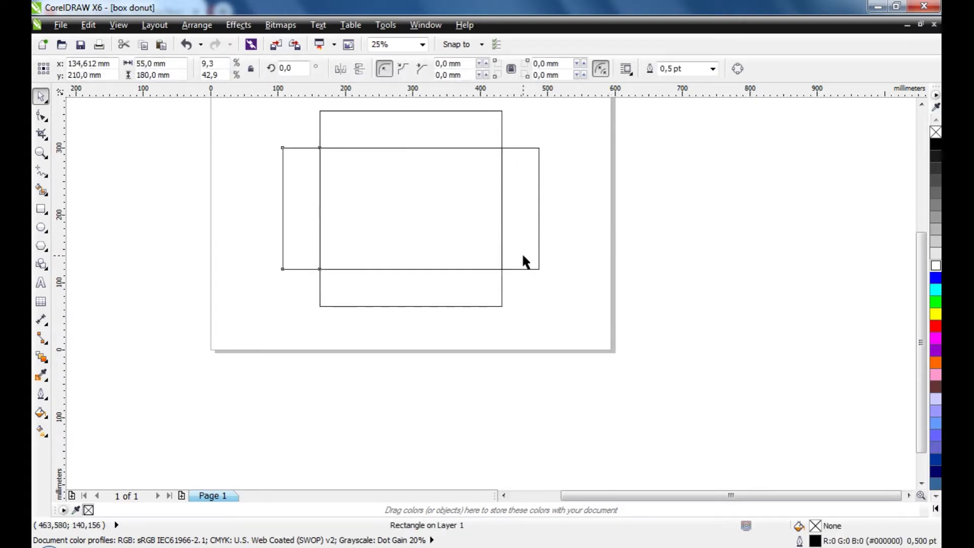
left_click(525, 262)
left_click(457, 252)
left_click(582, 239)
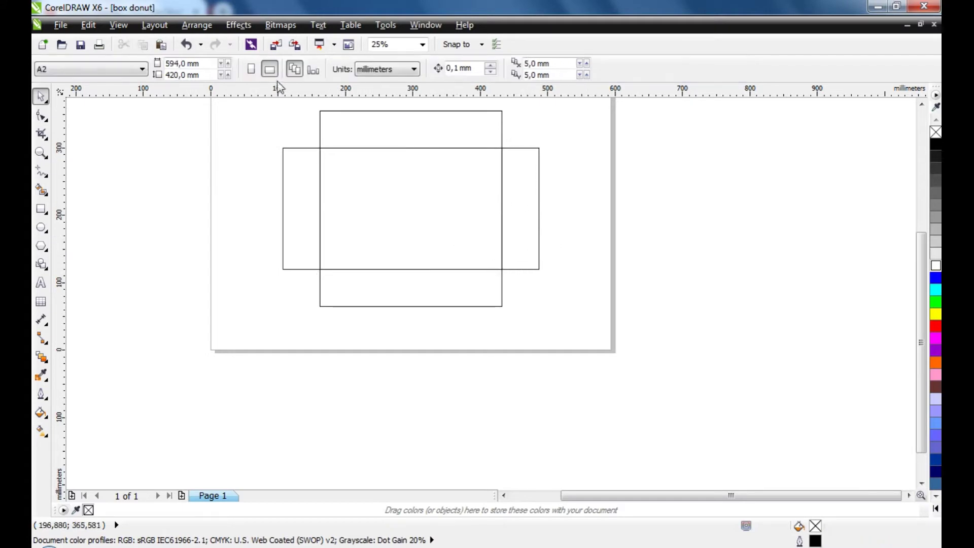
left_click(282, 44)
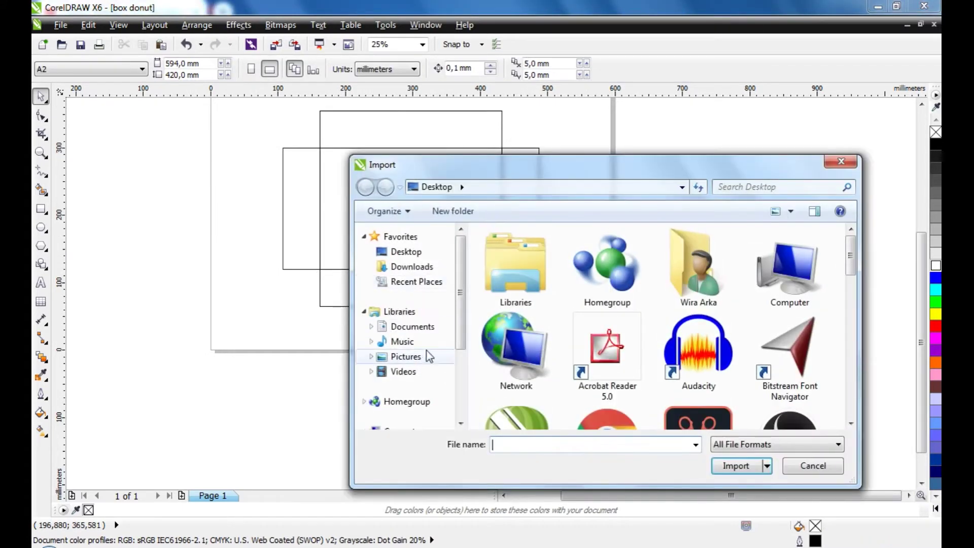
Import the photo 3146765 copy 2 from Local Disk (F:) > Order > Wiraarka Donut
scroll(440, 381, "down", 3)
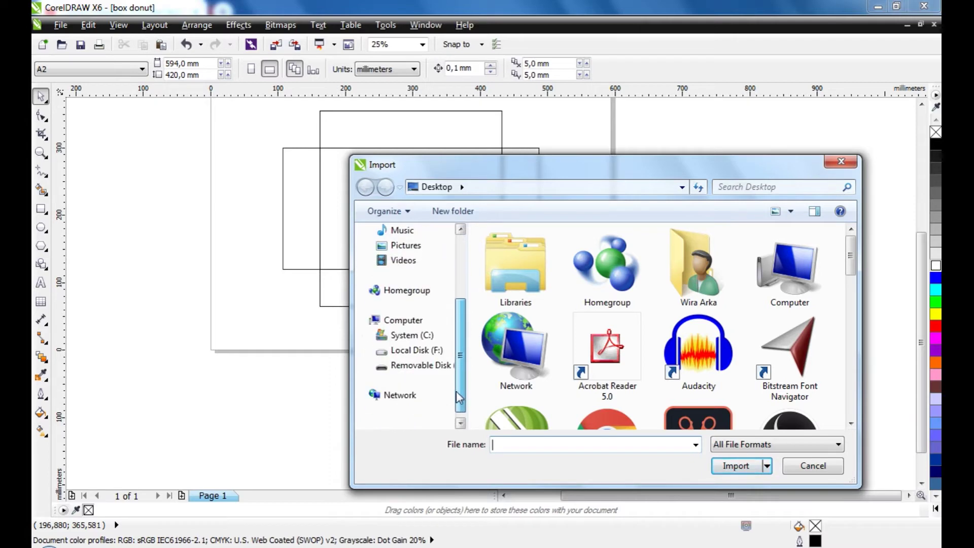
left_click(434, 350)
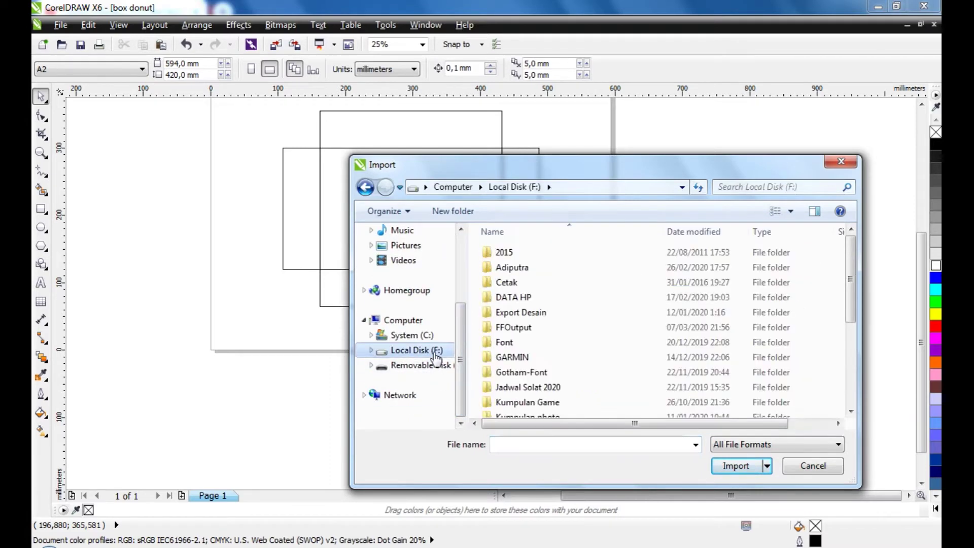
left_click(515, 357)
scroll(514, 356, "down", 2)
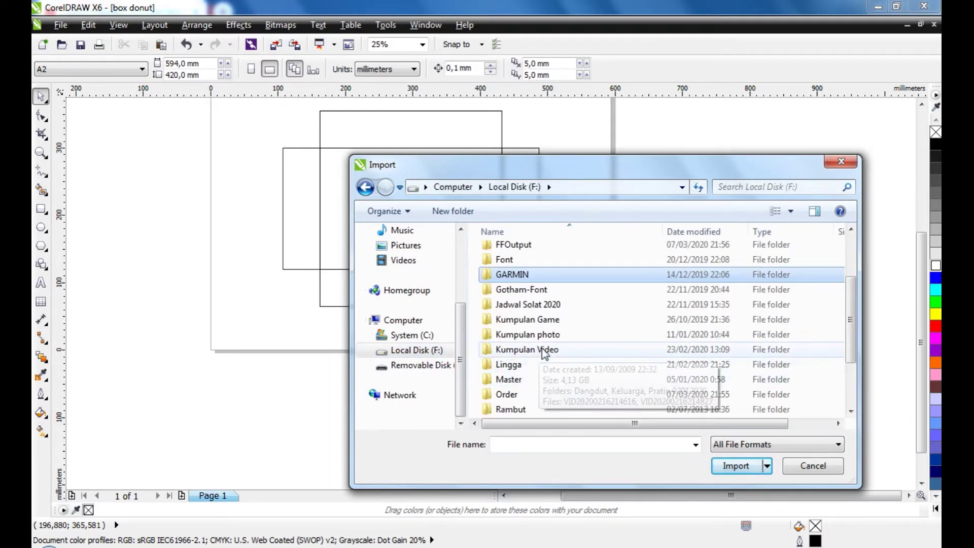
scroll(533, 364, "down", 1)
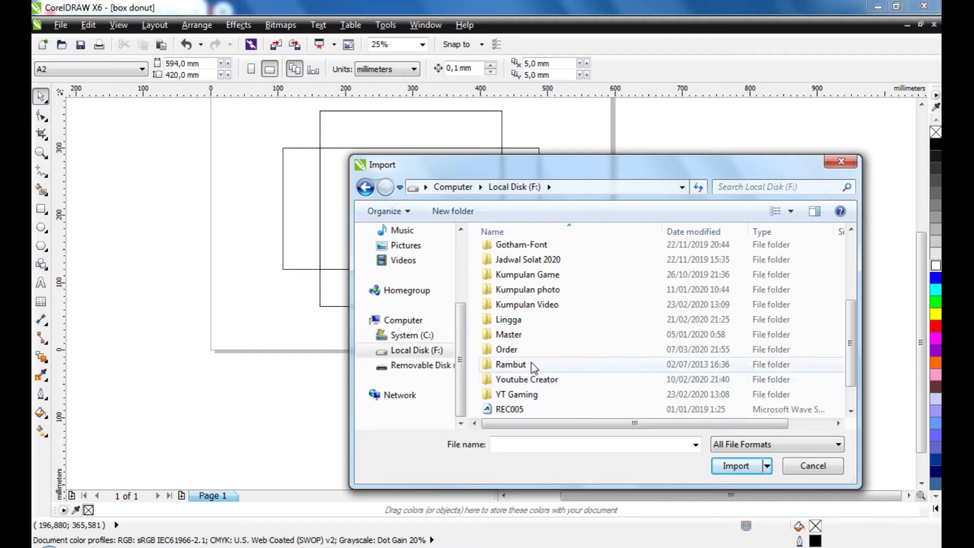
double_click(508, 349)
double_click(525, 252)
left_click(533, 294)
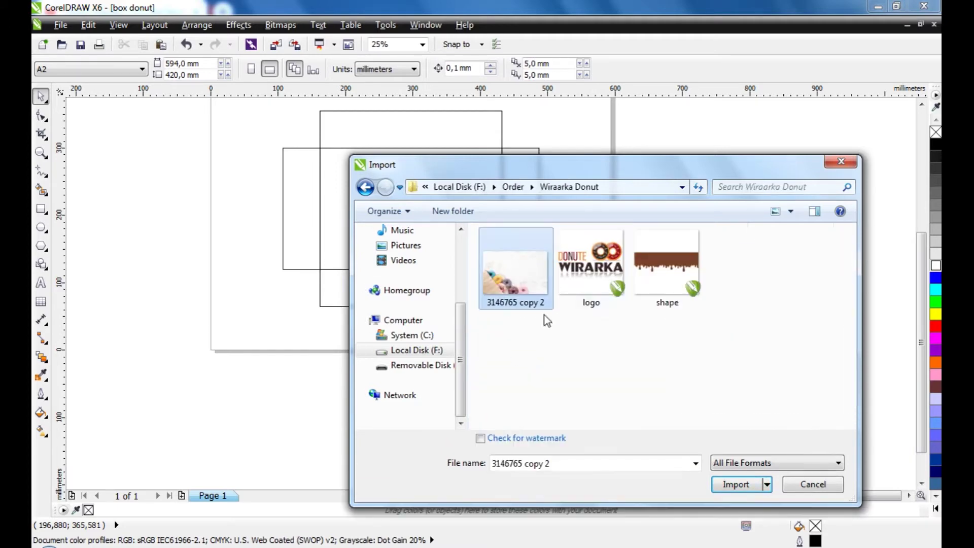
left_click(733, 487)
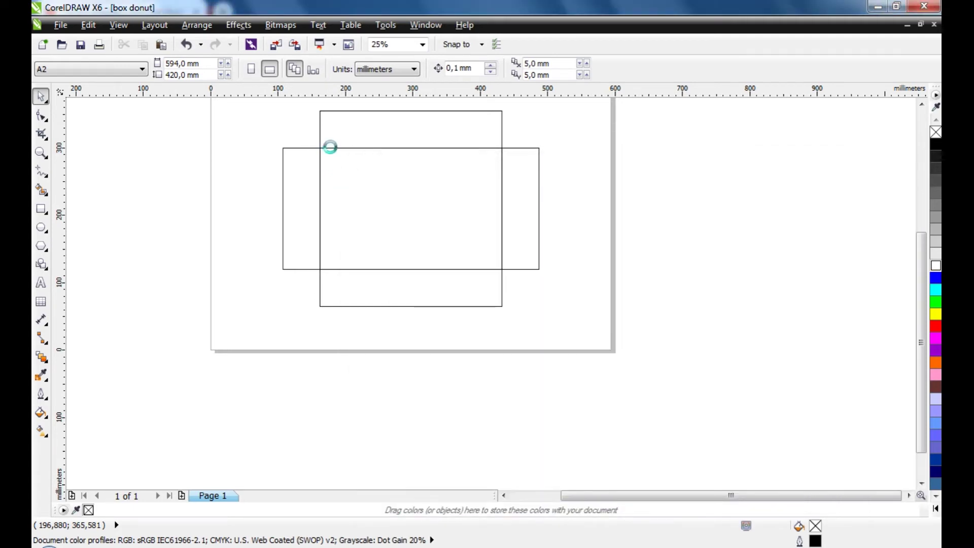
Drag the donut photo to fill the central panel and reopen the Import browser
scroll(330, 152, "up", 2)
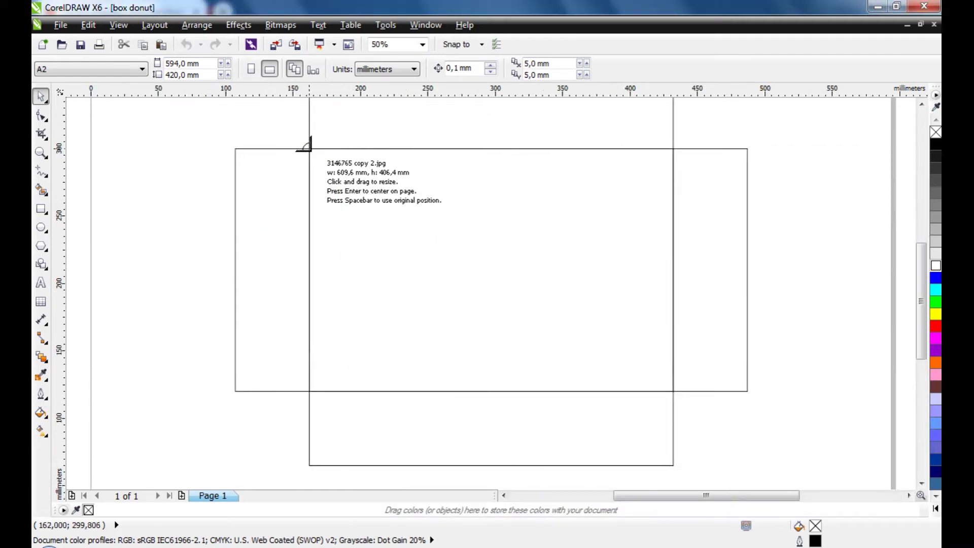
left_click_drag(309, 149, 672, 417)
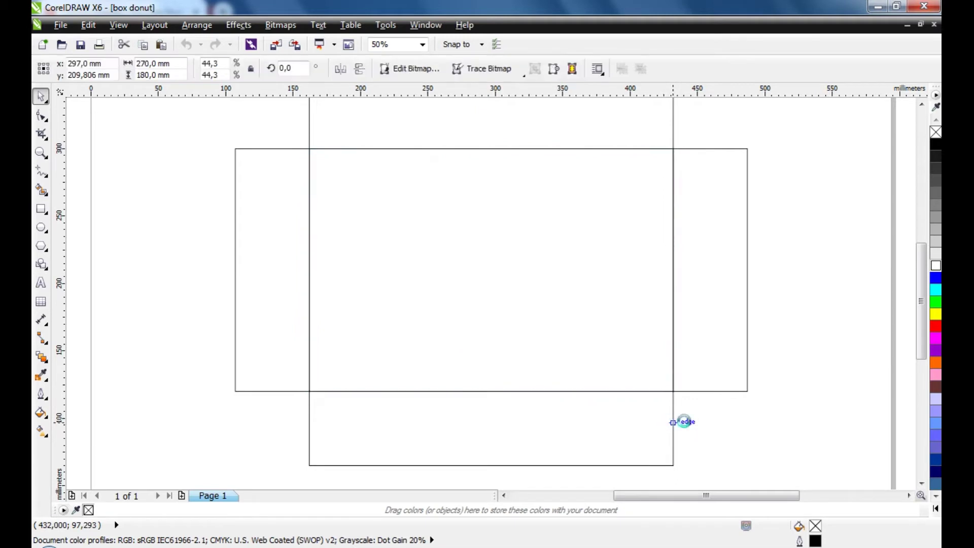
left_click(778, 395)
left_click(546, 316)
scroll(428, 233, "down", 2)
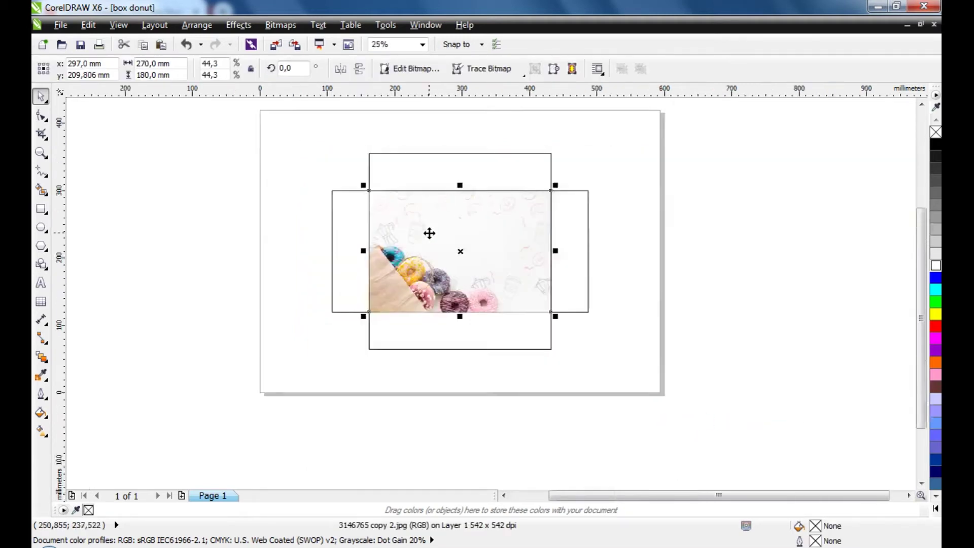
left_click(680, 351)
left_click(428, 239)
left_click(659, 278)
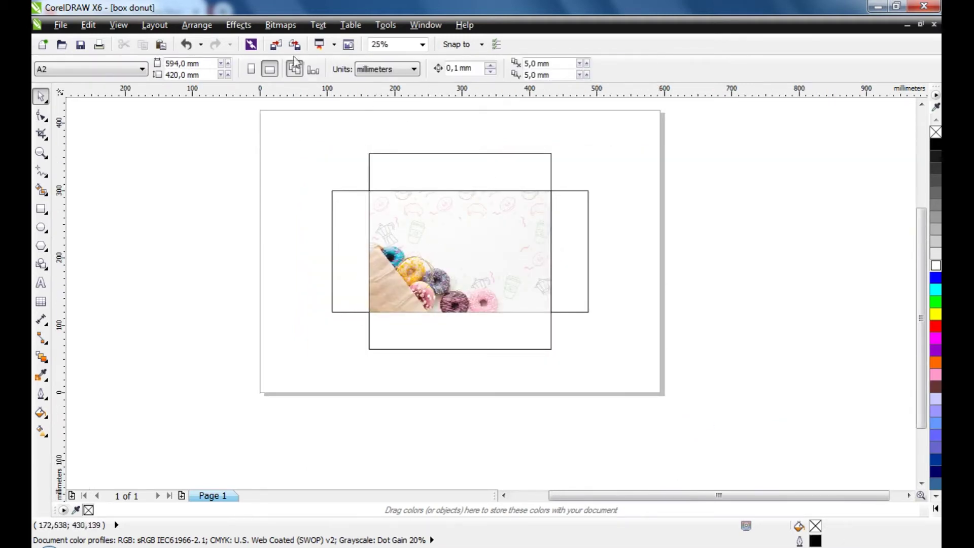
left_click(278, 47)
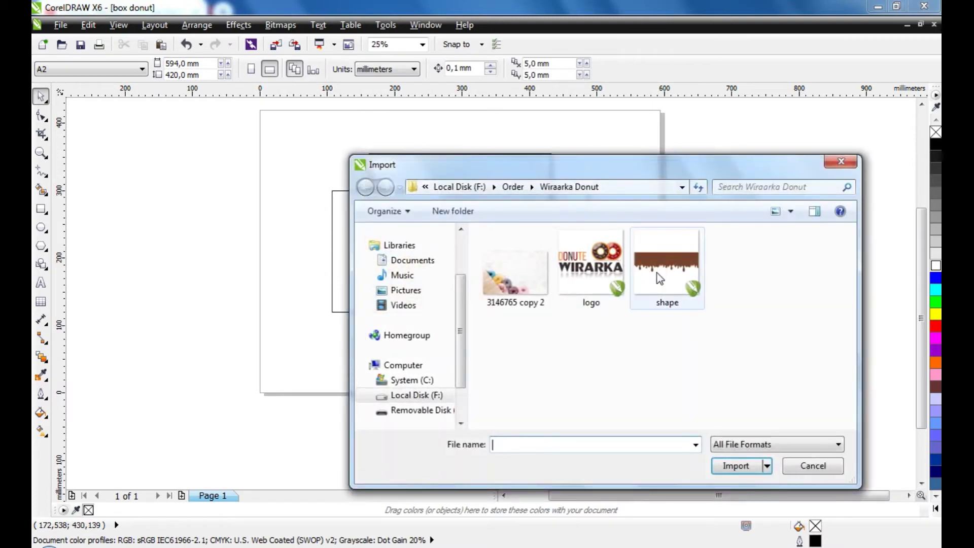
Import the 'shape' drip file and align it centred to the top of the donut photo
left_click(656, 273)
left_click(736, 496)
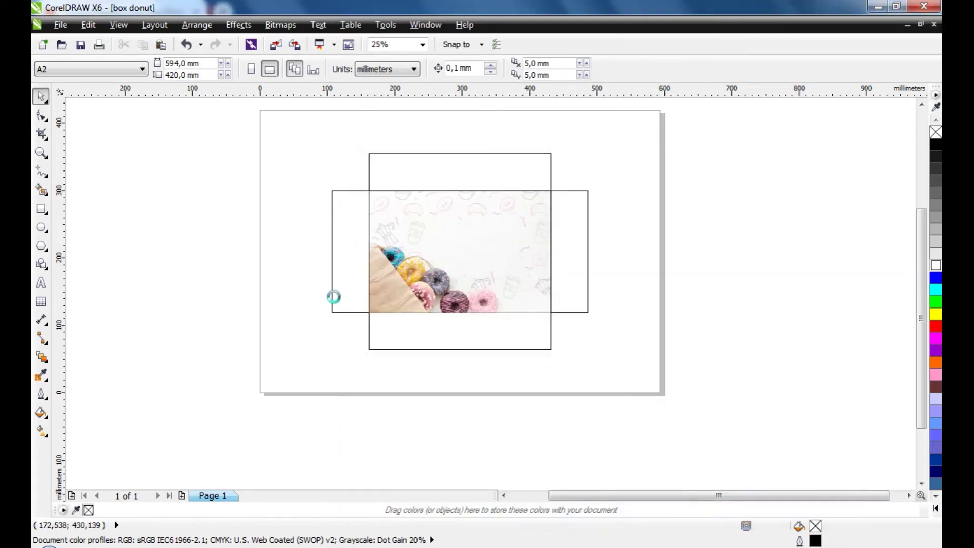
left_click(205, 221)
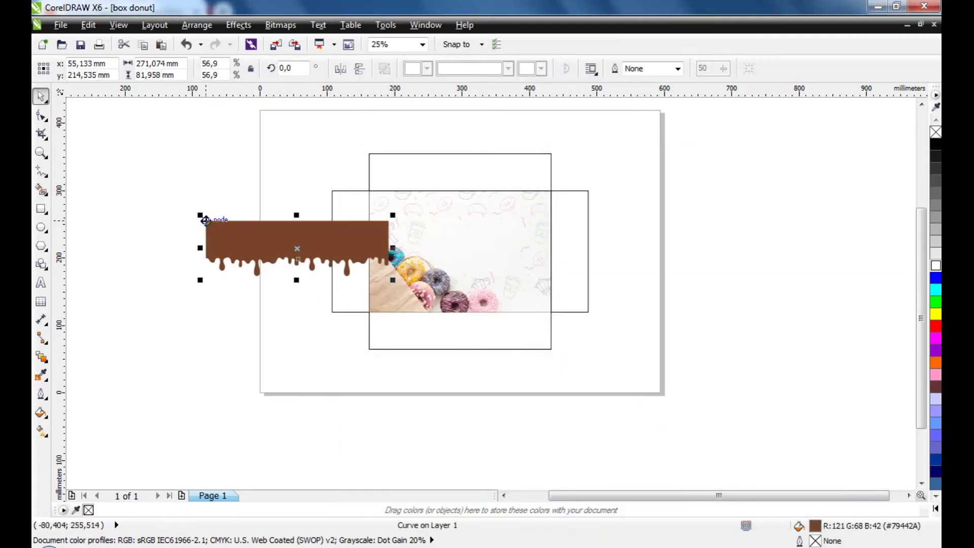
left_click(478, 268, "shift")
key("e")
key("t")
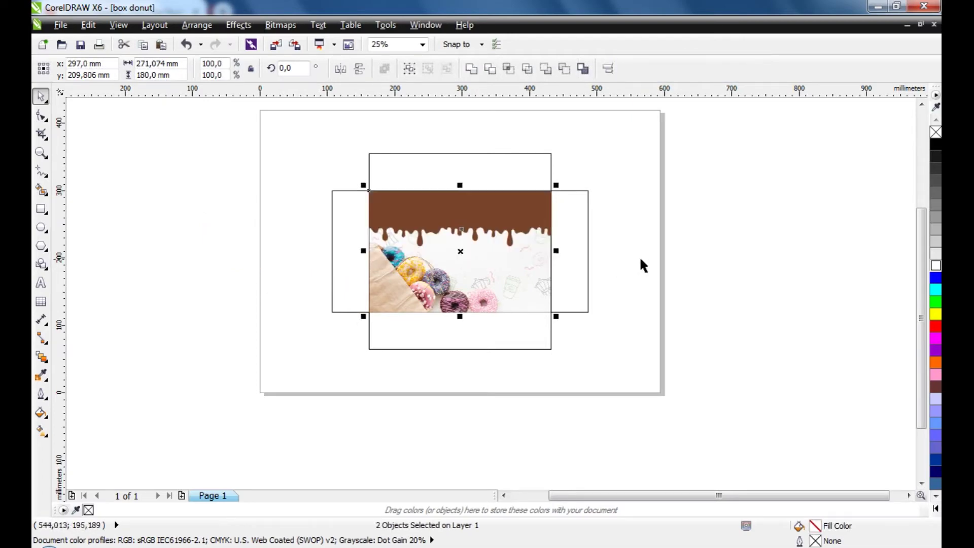
left_click(639, 256)
Enlarge the drip to about 413 × 125 mm and move it up over the top and right flaps
scroll(488, 197, "up", 2)
left_click(484, 203)
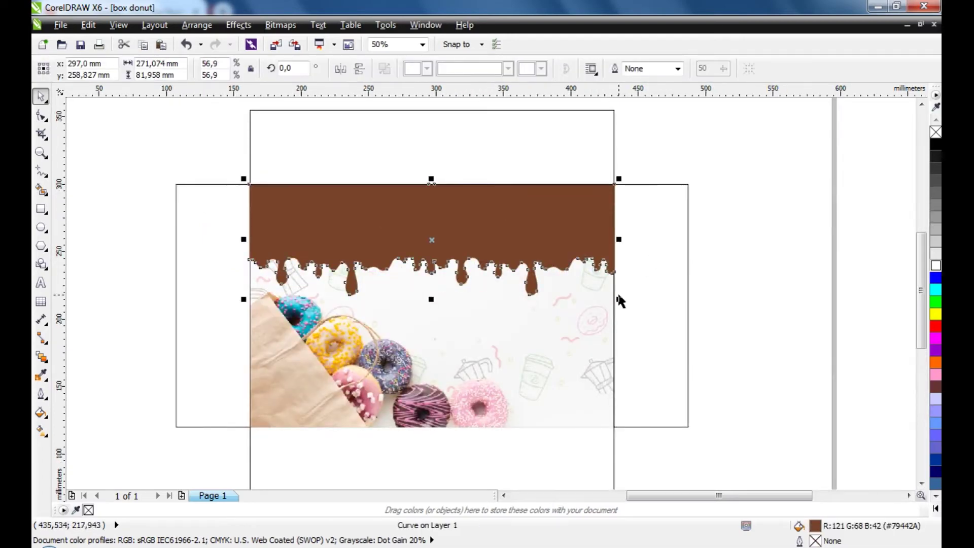
left_click_drag(619, 300, 784, 353)
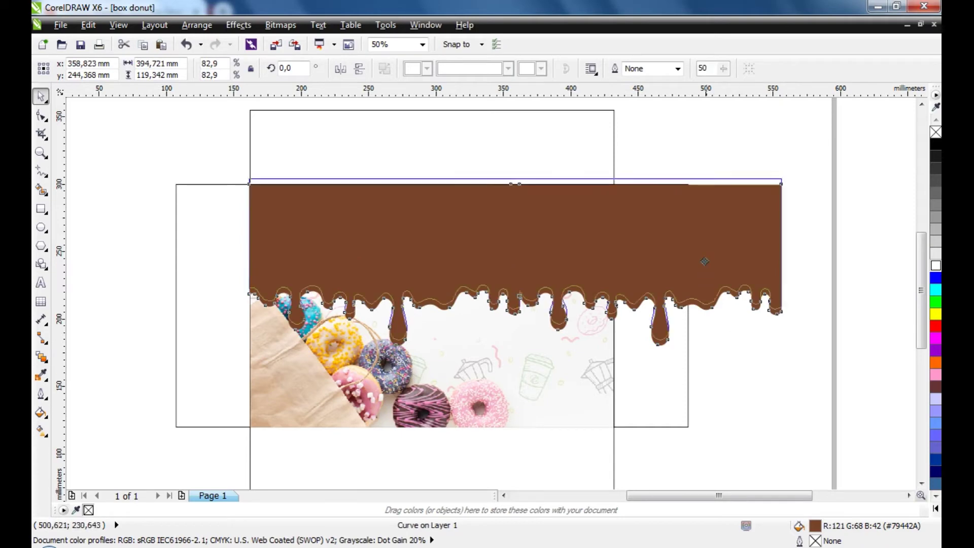
left_click_drag(705, 261, 701, 218)
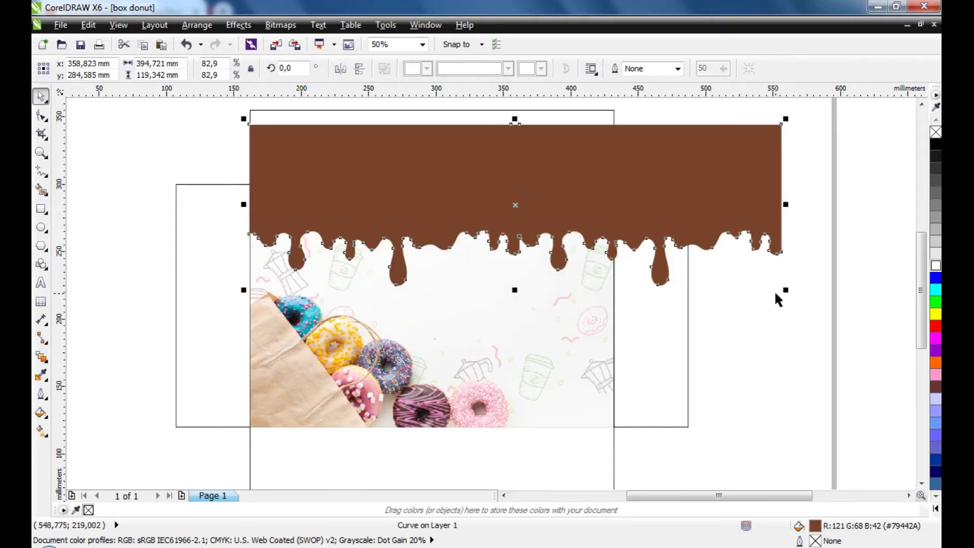
left_click_drag(785, 289, 807, 297)
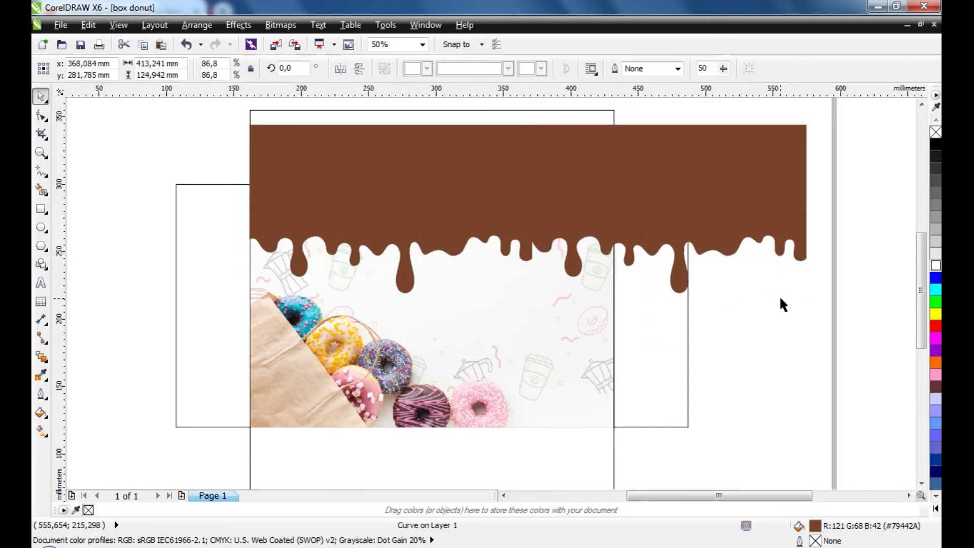
left_click(704, 371)
left_click(469, 213)
left_click_drag(460, 214, 459, 206)
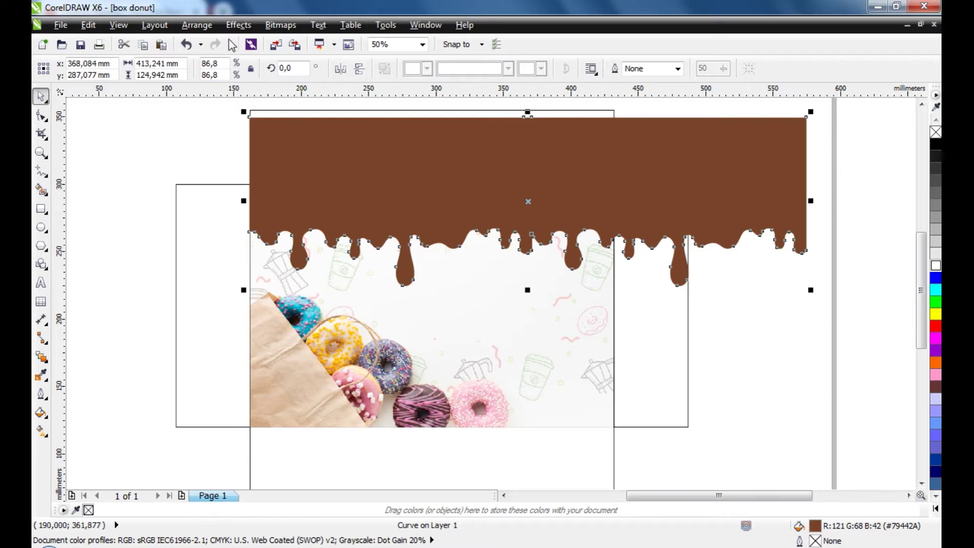
left_click(277, 46)
Import logo.cdr, place it about 116 × 71 mm on the photo, and move the group beneath the drips
left_click(591, 268)
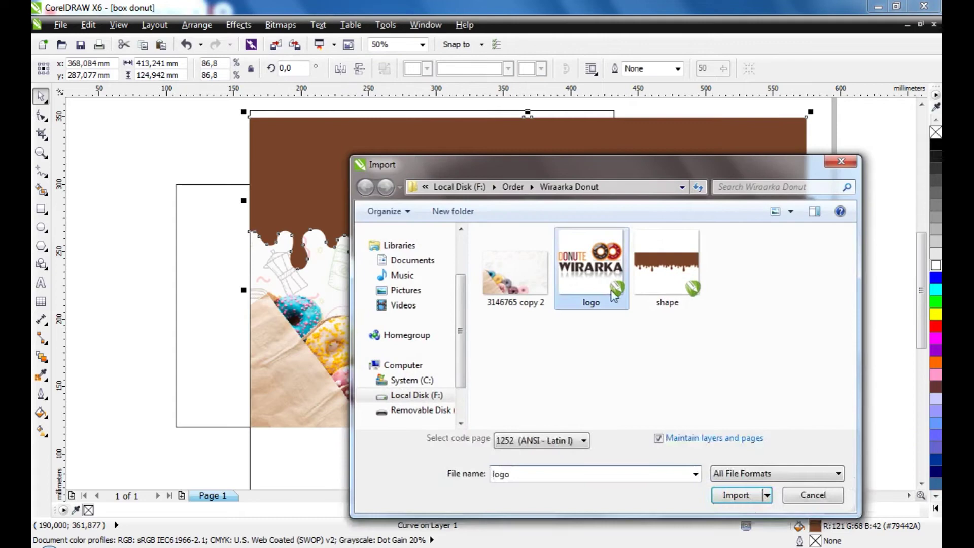
left_click(737, 494)
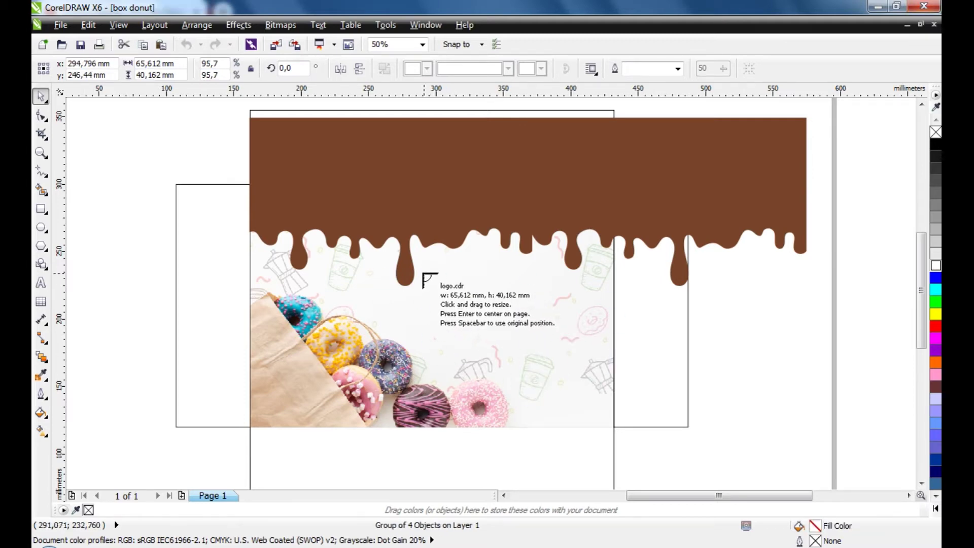
left_click_drag(423, 273, 580, 382)
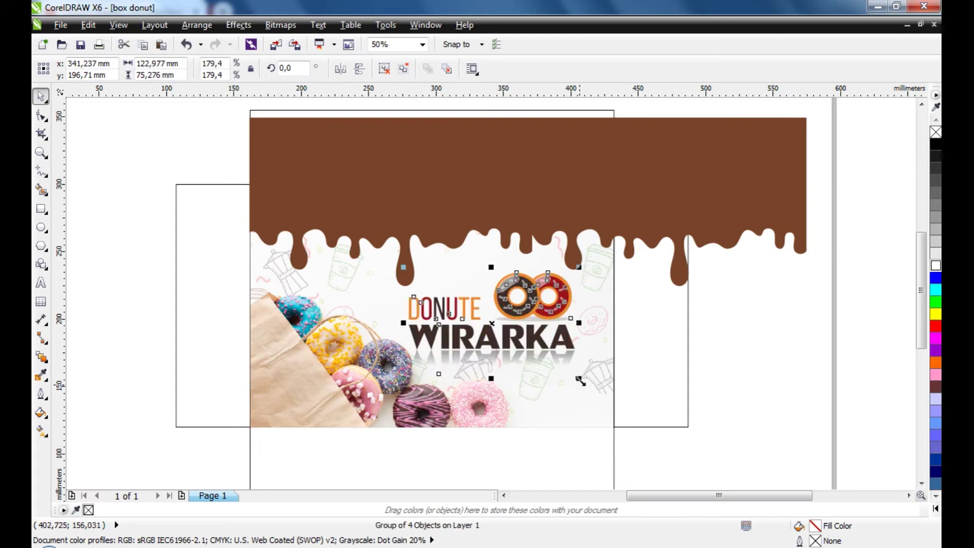
left_click(558, 299, "ctrl")
left_click(561, 364)
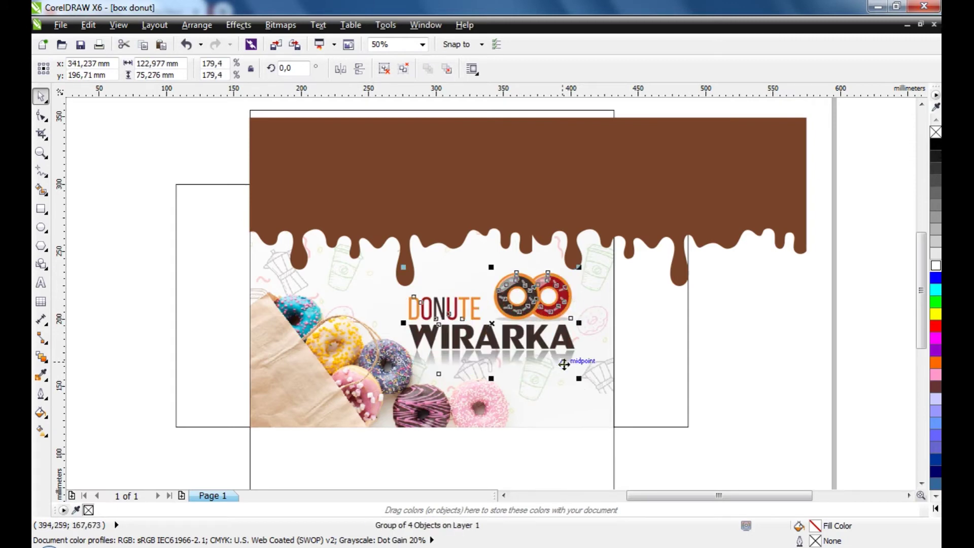
left_click_drag(563, 355, 571, 375)
Try moving the drip shape to the right, then undo to restore its position
left_click(605, 373)
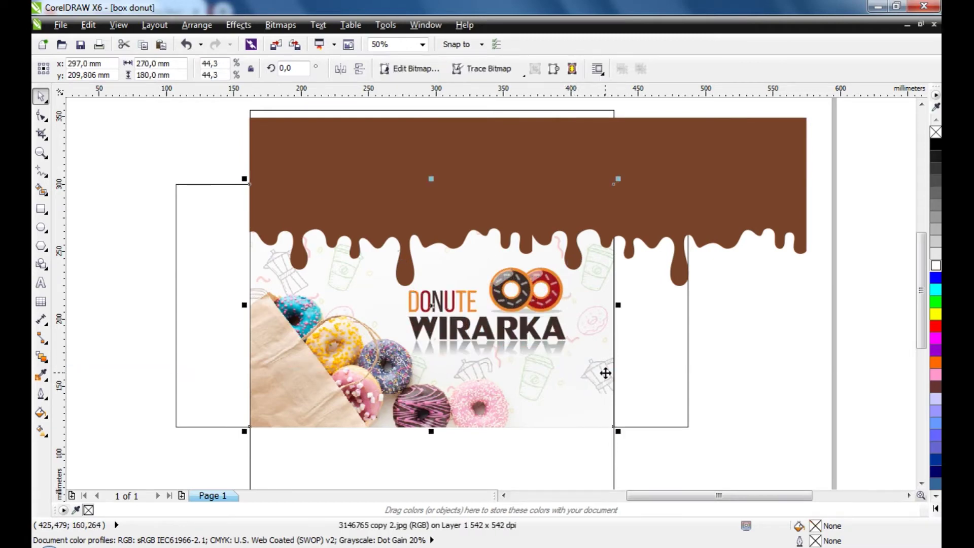
left_click(753, 375)
left_click(570, 184)
left_click_drag(469, 173, 634, 169)
left_click(381, 225)
scroll(345, 219, "down", 1)
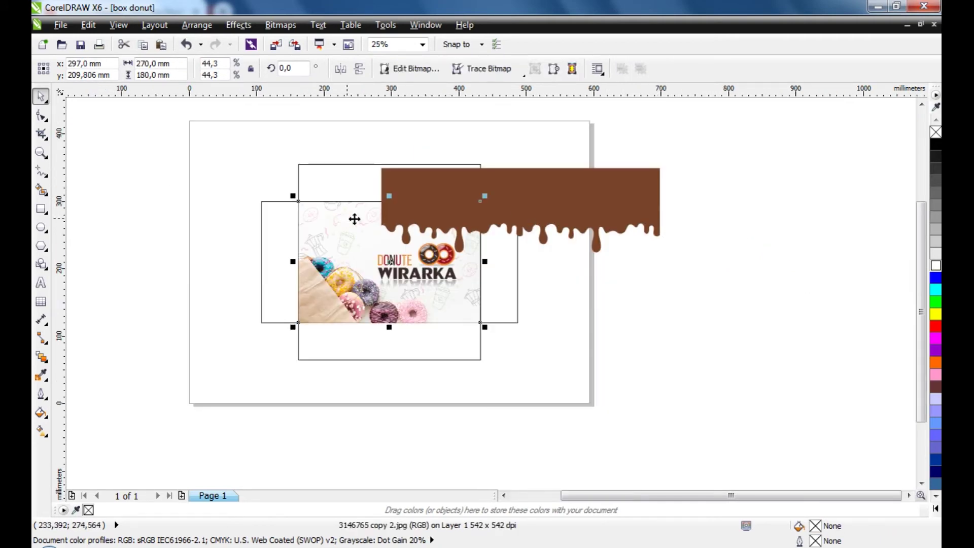
key("ctrl+z")
scroll(276, 188, "up", 1)
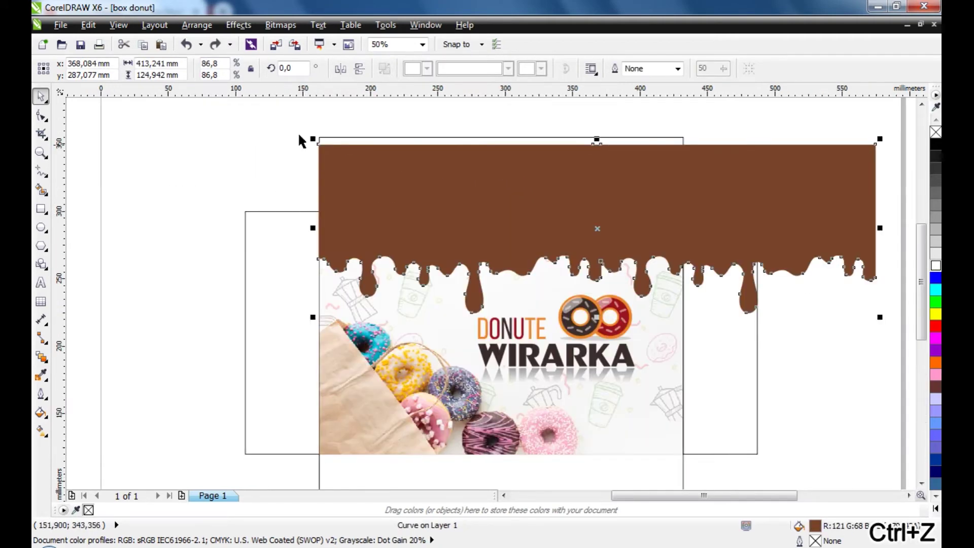
left_click(118, 25)
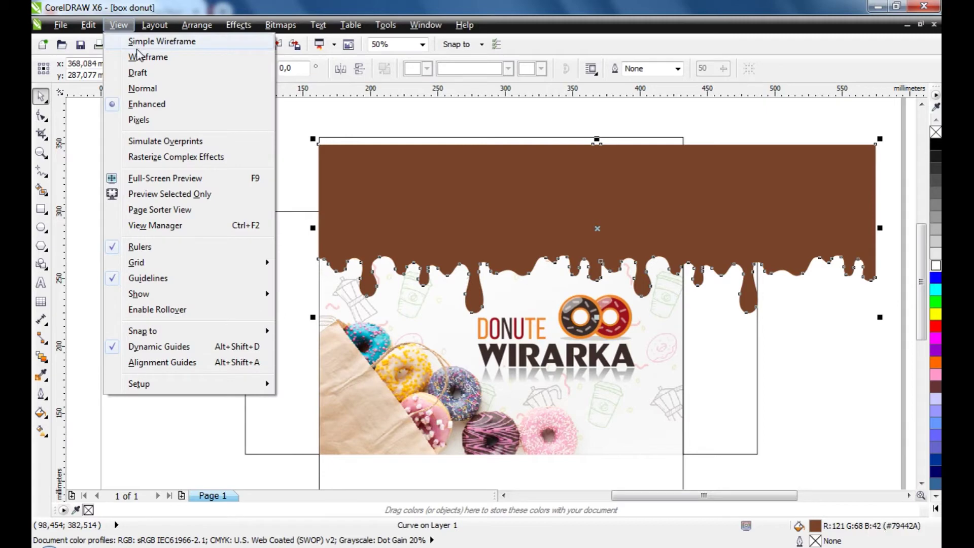
left_click(363, 99)
Draw a rectangle covering the drip's portion above the photo's top edge
left_click(41, 208)
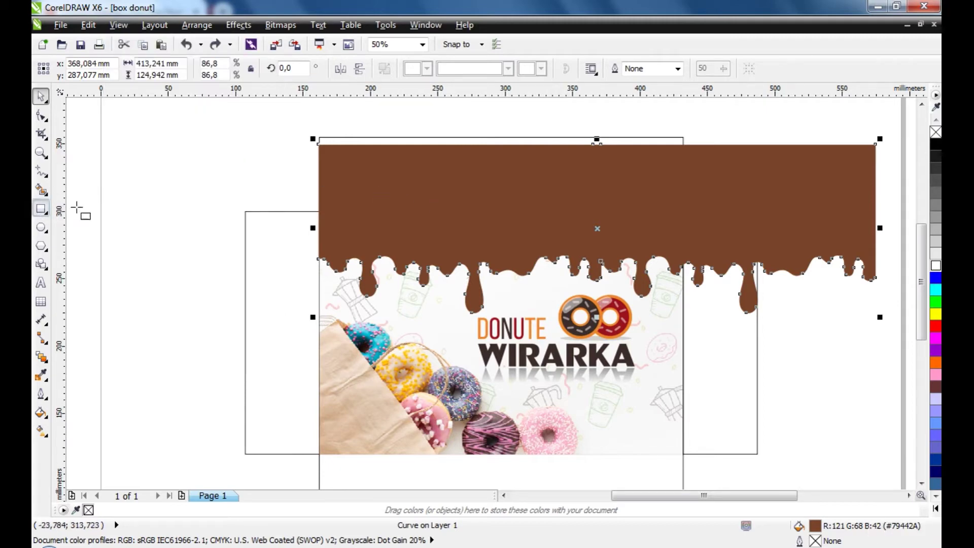
left_click_drag(318, 211, 237, 129)
scroll(254, 146, "down", 1)
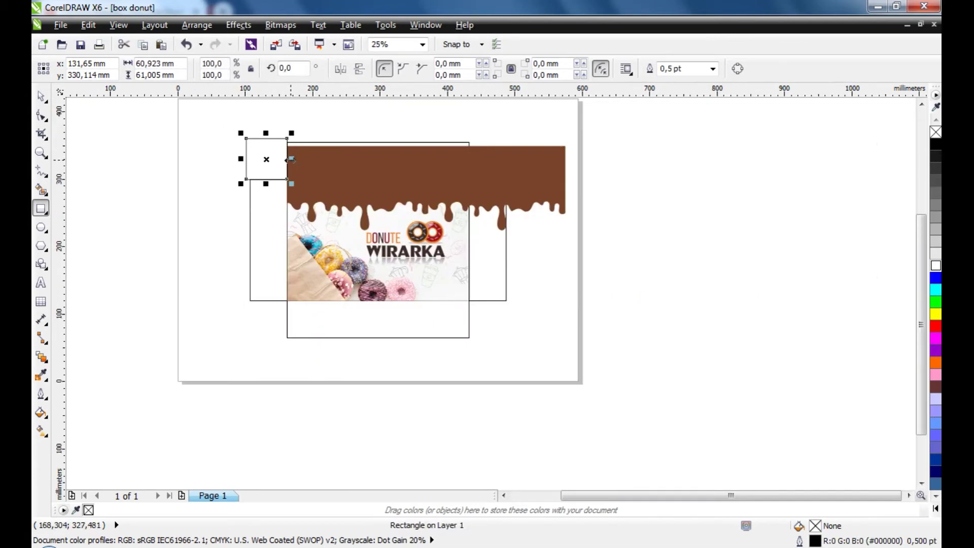
left_click_drag(291, 160, 670, 213)
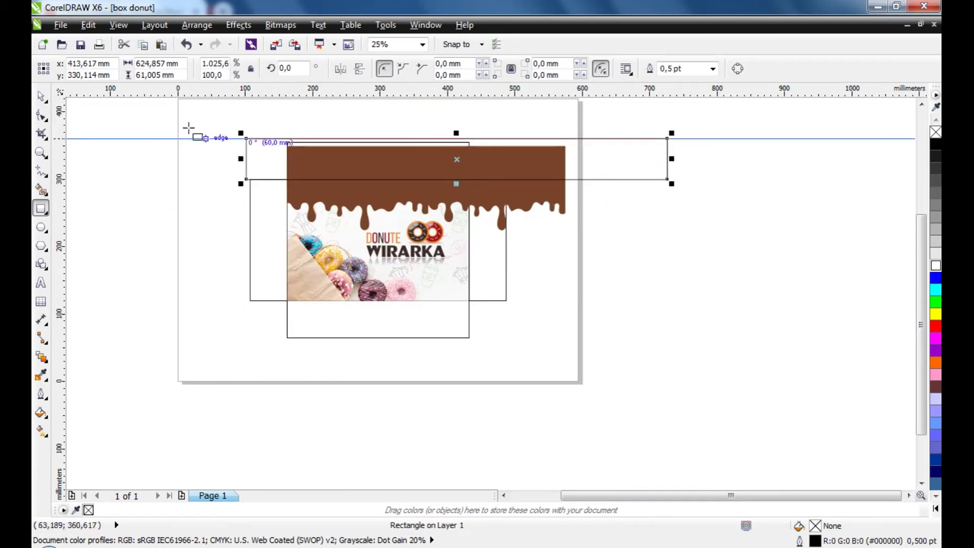
left_click(41, 99)
scroll(392, 145, "up", 1)
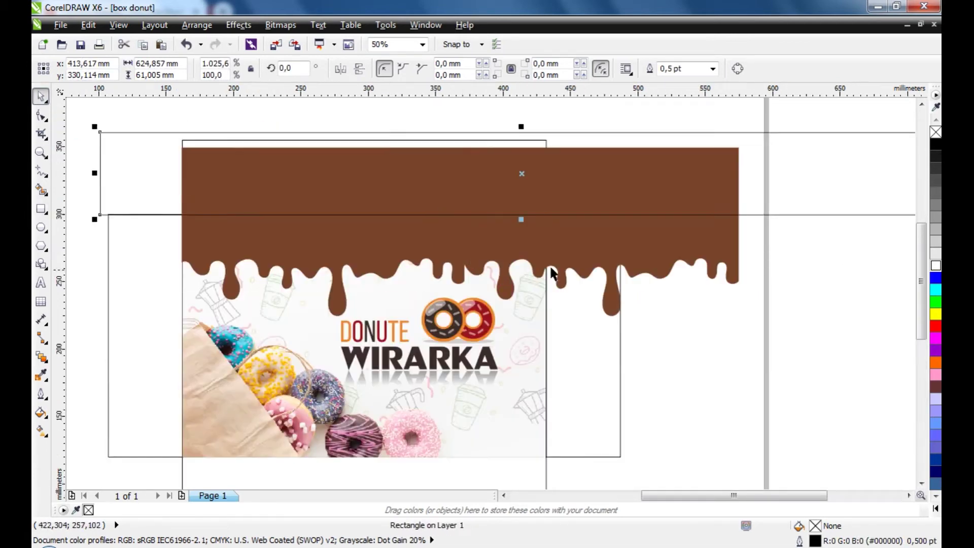
Trim the drip with the rectangle using Back Minus Front, cutting away its top-flap portion
left_click(607, 250, "shift")
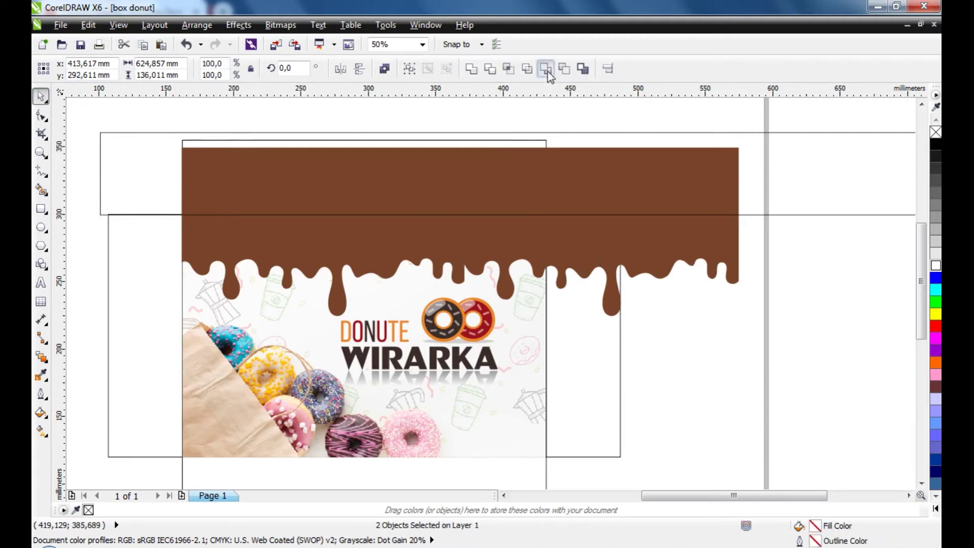
left_click(564, 69)
key("ctrl+z")
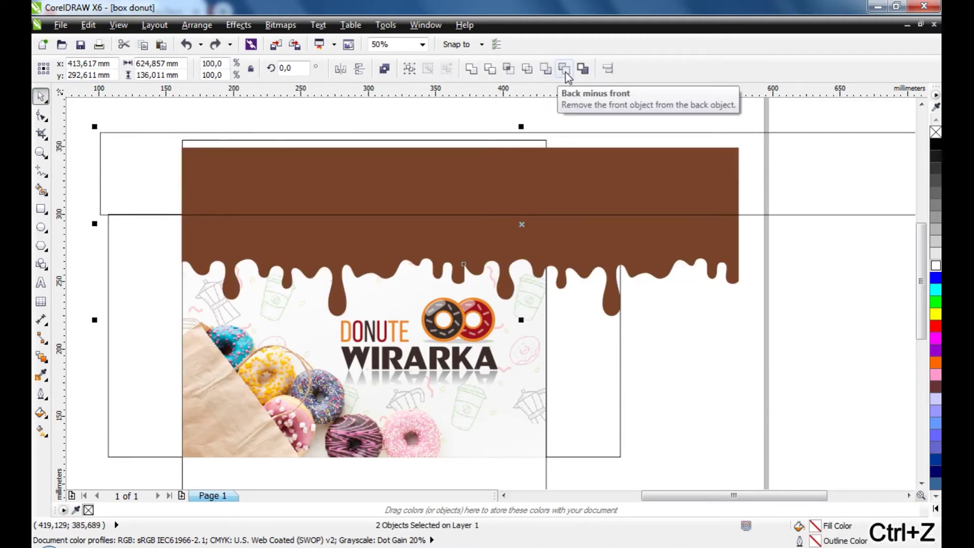
left_click(564, 69)
left_click(730, 274)
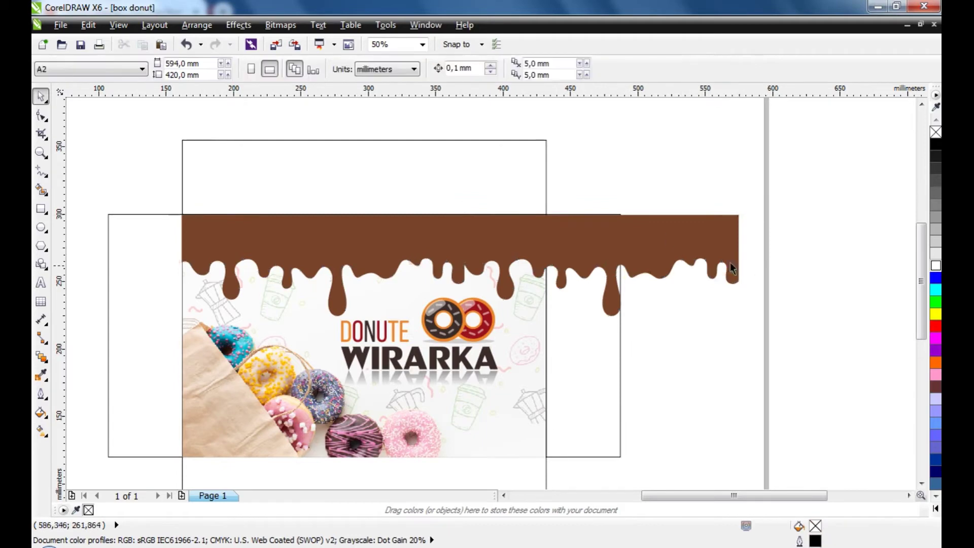
left_click(670, 239)
Draw a rectangle from the front panel's right edge covering the drip's right overhang
scroll(614, 258, "up", 2)
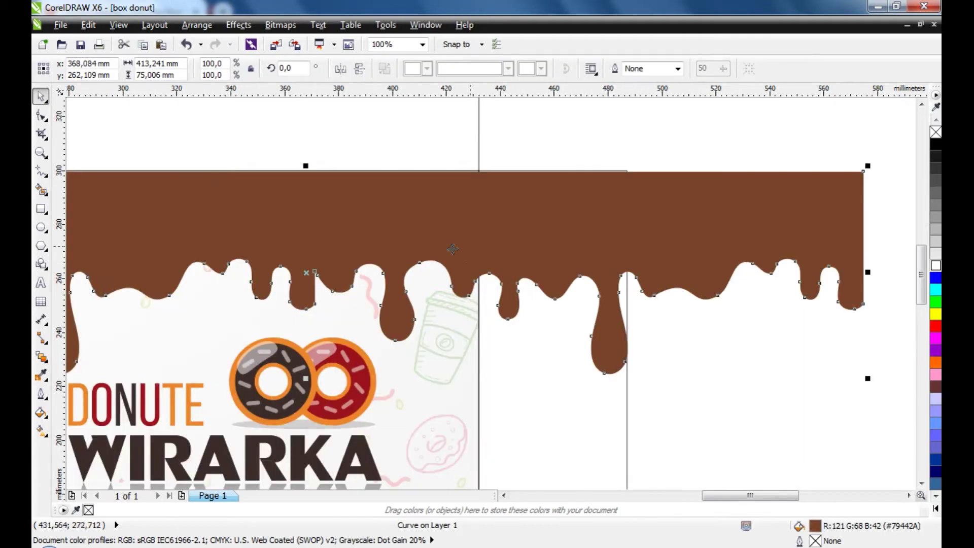
left_click(41, 210)
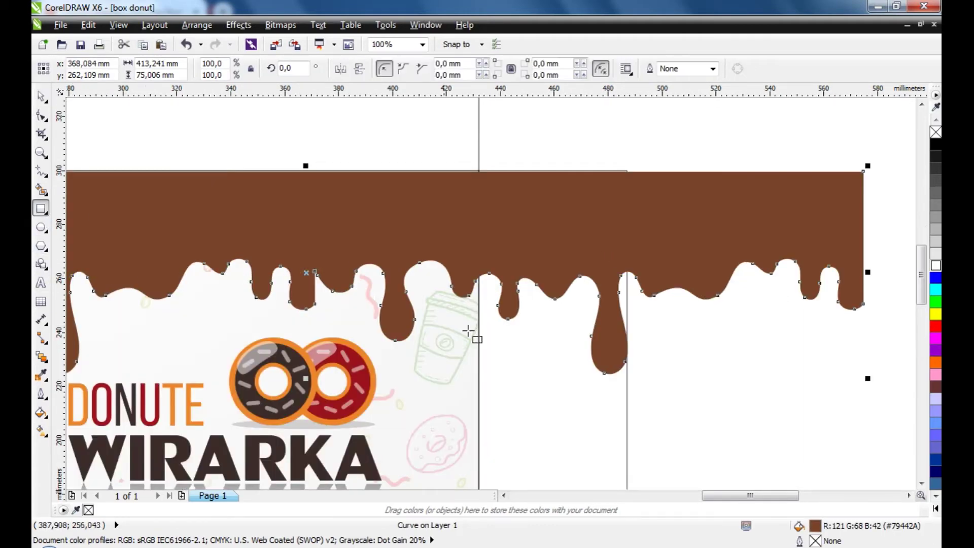
scroll(471, 349, "up", 2)
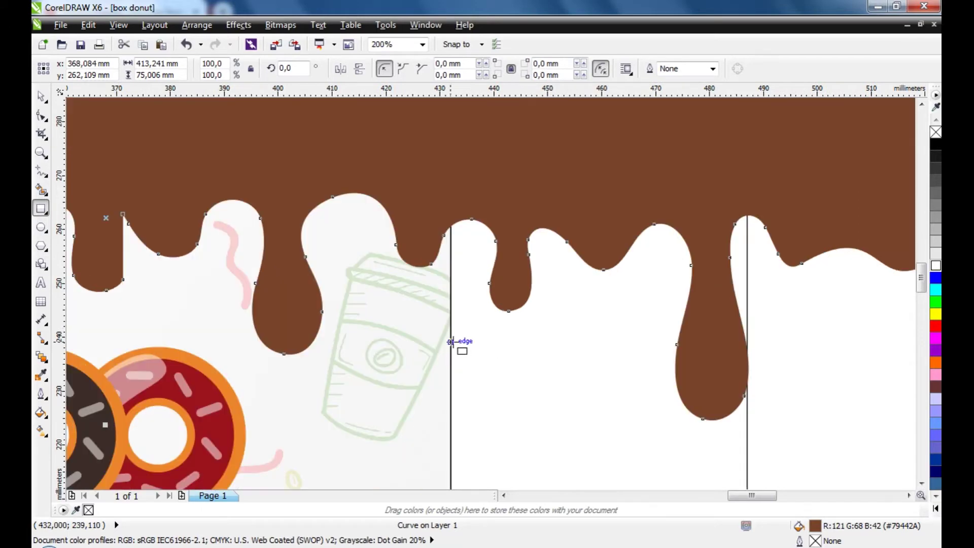
left_click_drag(451, 342, 598, 119)
scroll(505, 320, "down", 2)
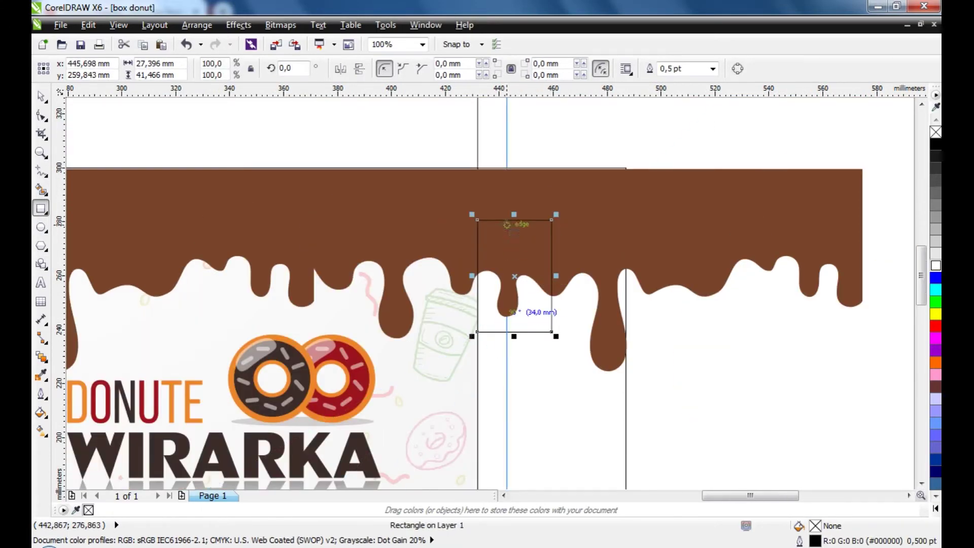
left_click_drag(513, 214, 514, 135)
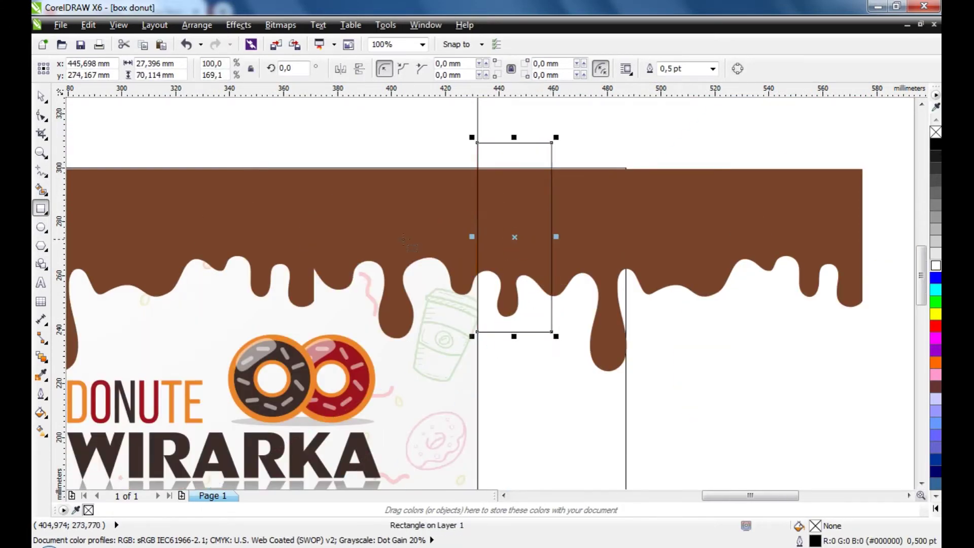
scroll(406, 238, "down", 2)
left_click_drag(482, 238, 700, 237)
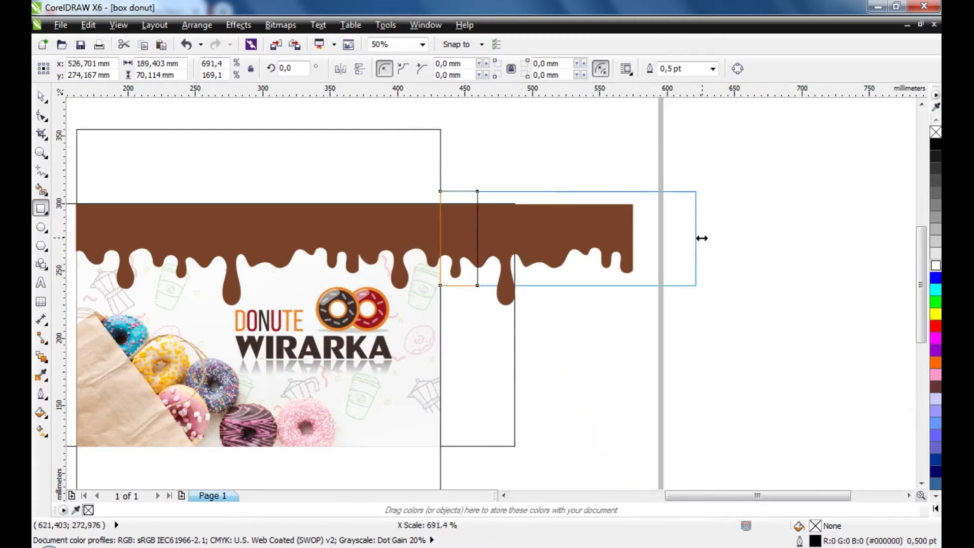
left_click_drag(569, 289, 568, 321)
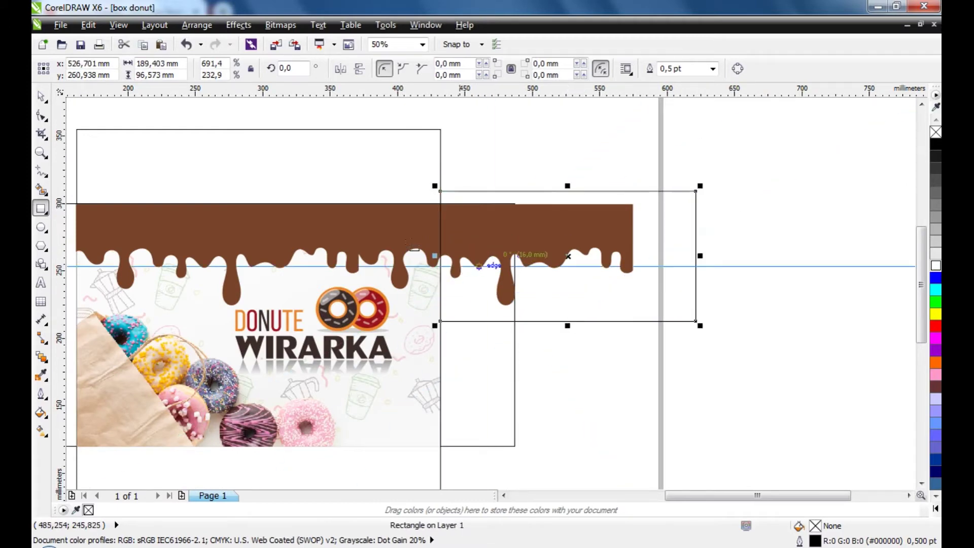
key("space")
Trim the overhang off the drip with Back Minus Front and check it against the front panel
key("Escape")
left_click(238, 227, "shift")
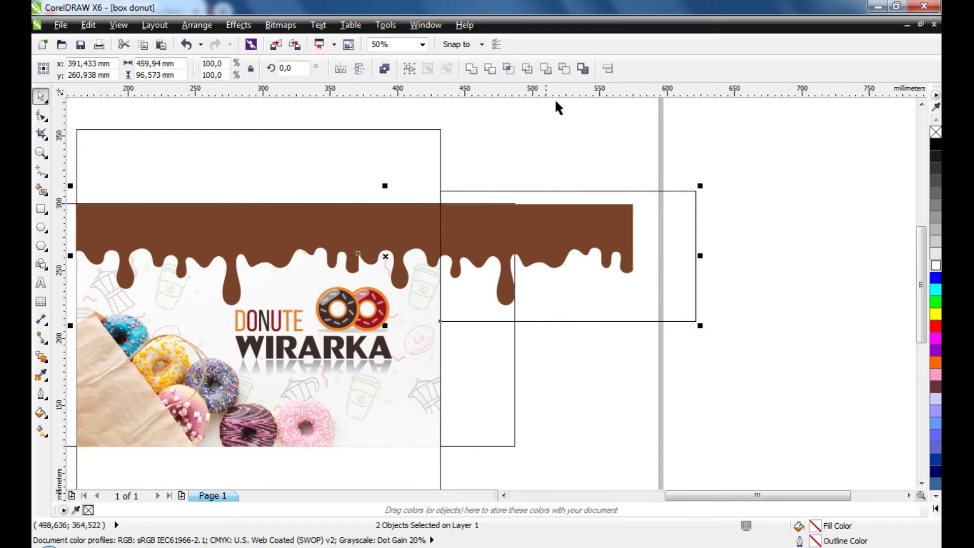
left_click(565, 68)
left_click(632, 291)
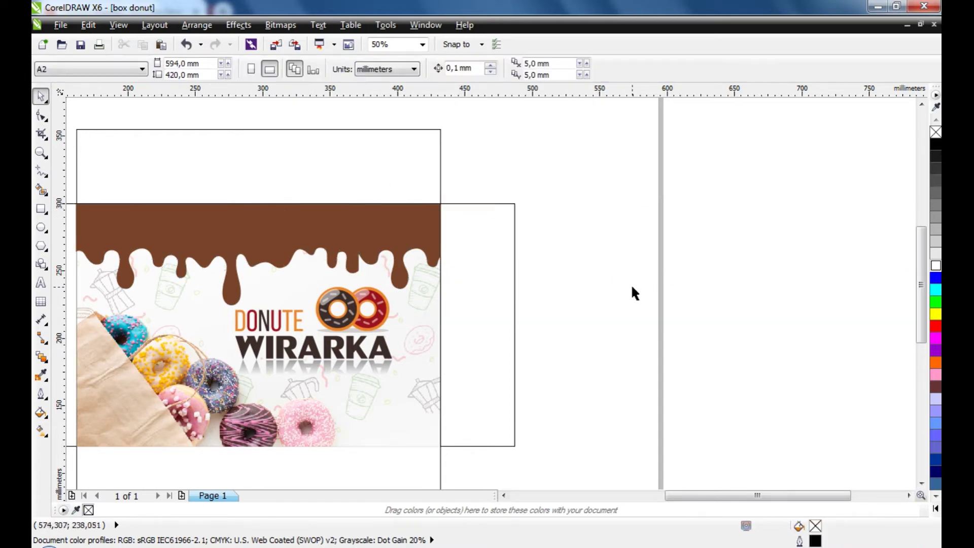
scroll(631, 284, "down", 3)
left_click(547, 279)
scroll(547, 278, "up", 3)
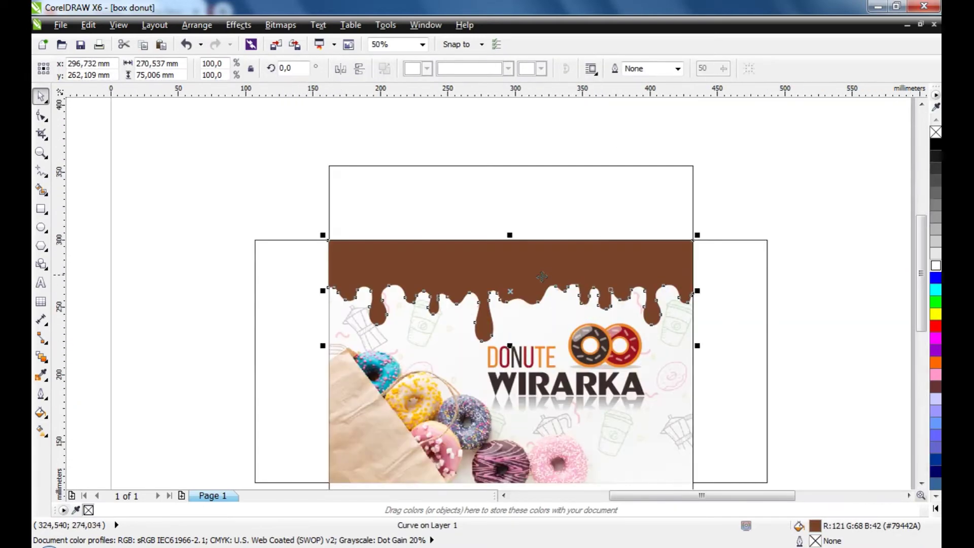
left_click(305, 303, "shift")
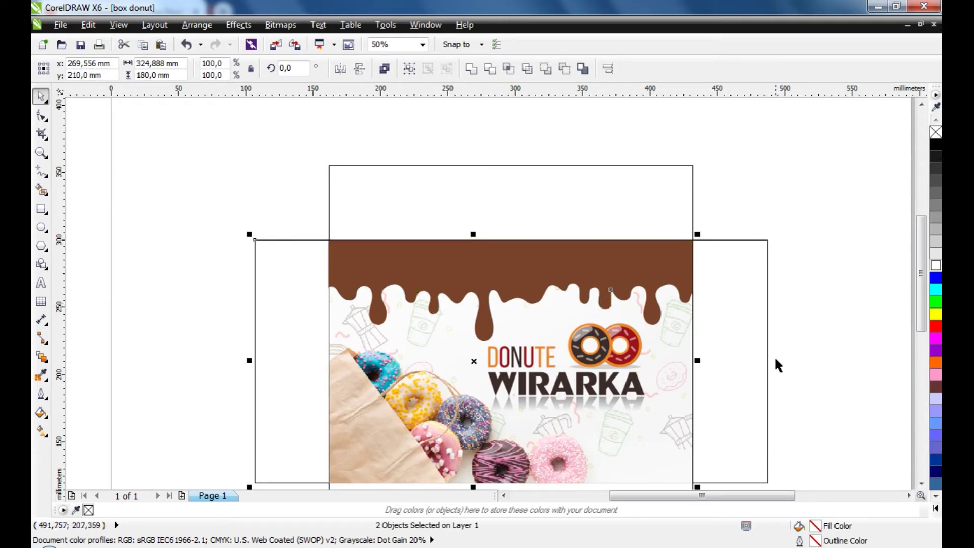
left_click(783, 295)
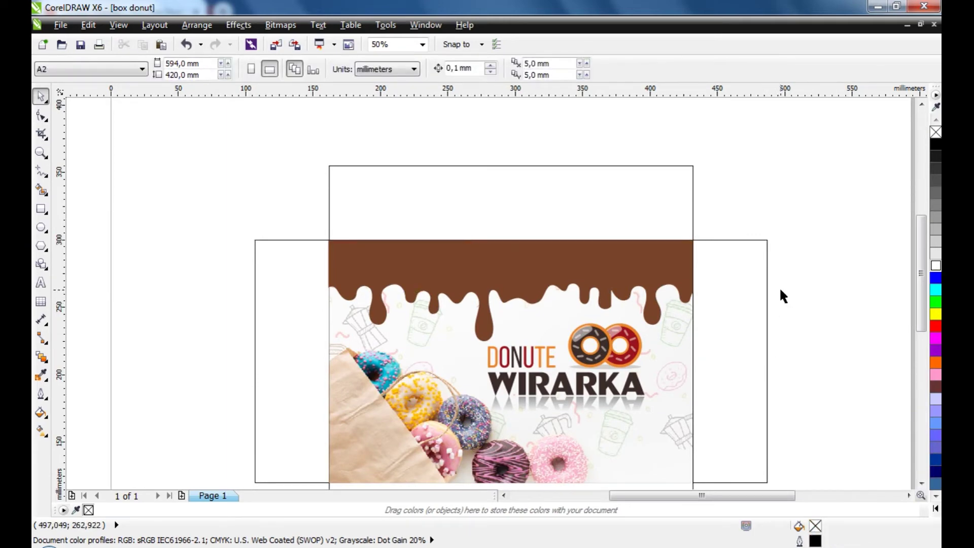
scroll(780, 287, "down", 1)
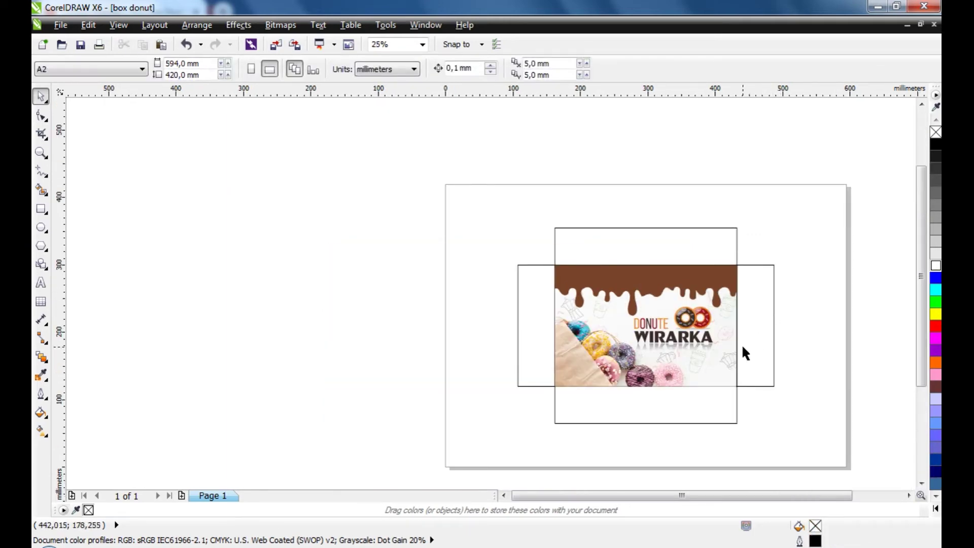
Drag a copy of the donut photo to the left of the page
scroll(742, 343, "up", 1)
left_click(750, 349)
left_click(363, 330)
left_click(746, 371)
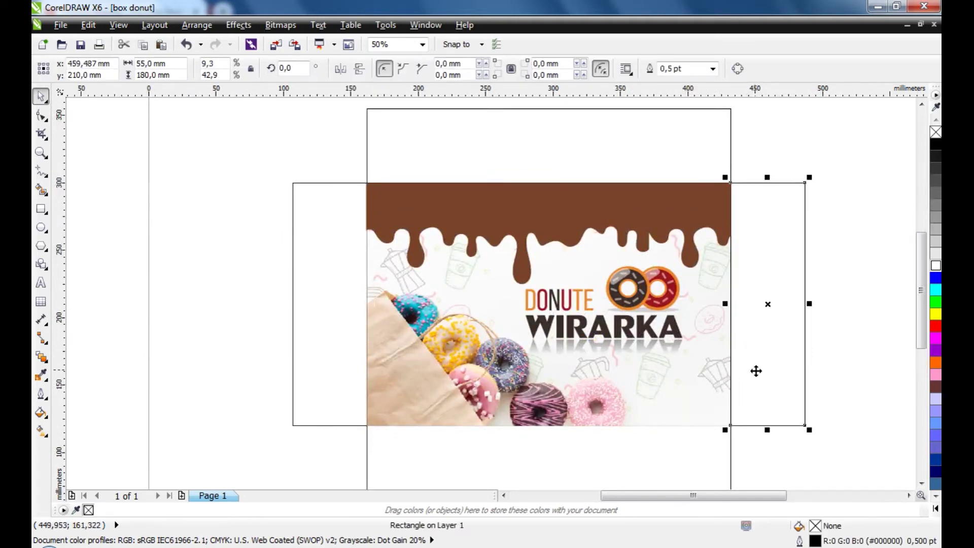
left_click(828, 357)
left_click(594, 225)
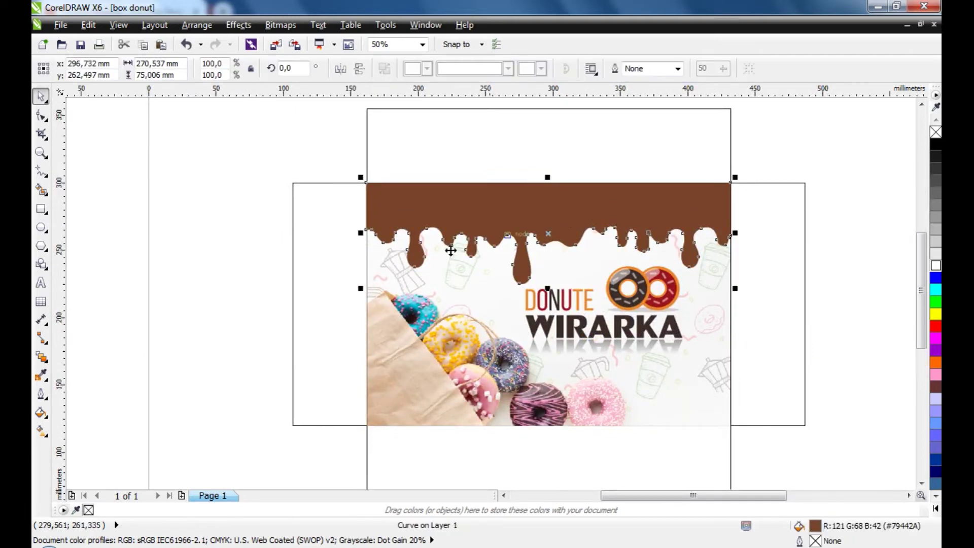
left_click(484, 338)
scroll(629, 339, "down", 2)
left_click_drag(641, 339, 327, 337)
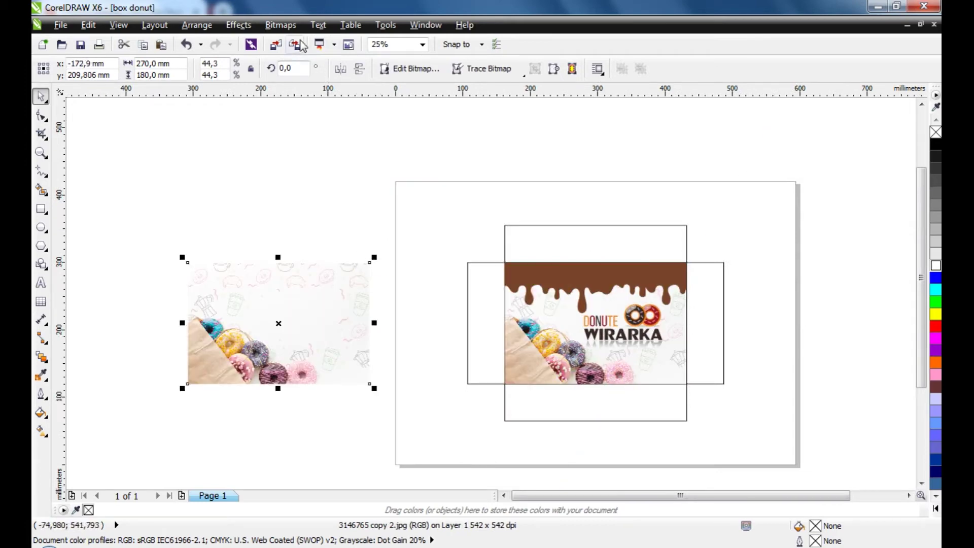
PowerClip the photo copy inside the left side flap with Place Inside Frame
left_click(239, 25)
mouse_move(270, 30)
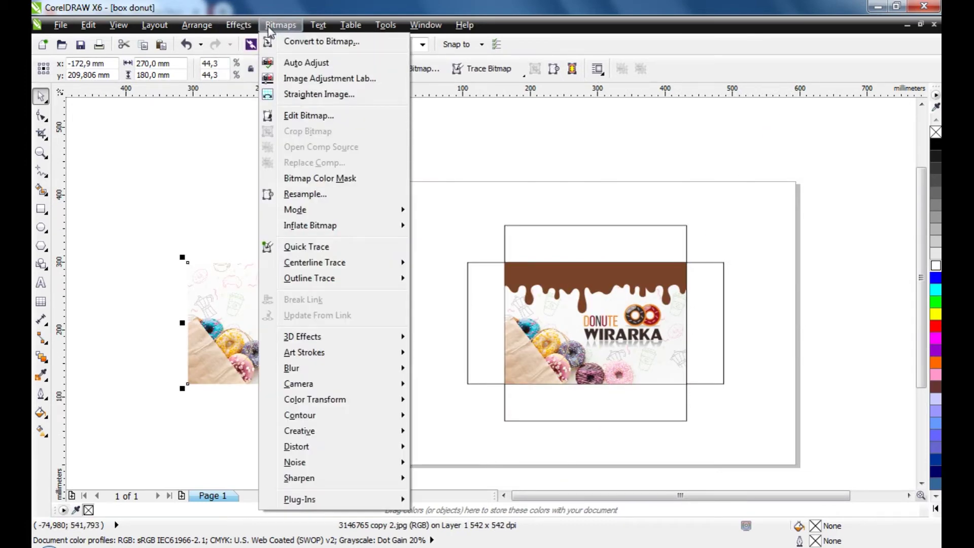
mouse_move(238, 25)
mouse_move(301, 229)
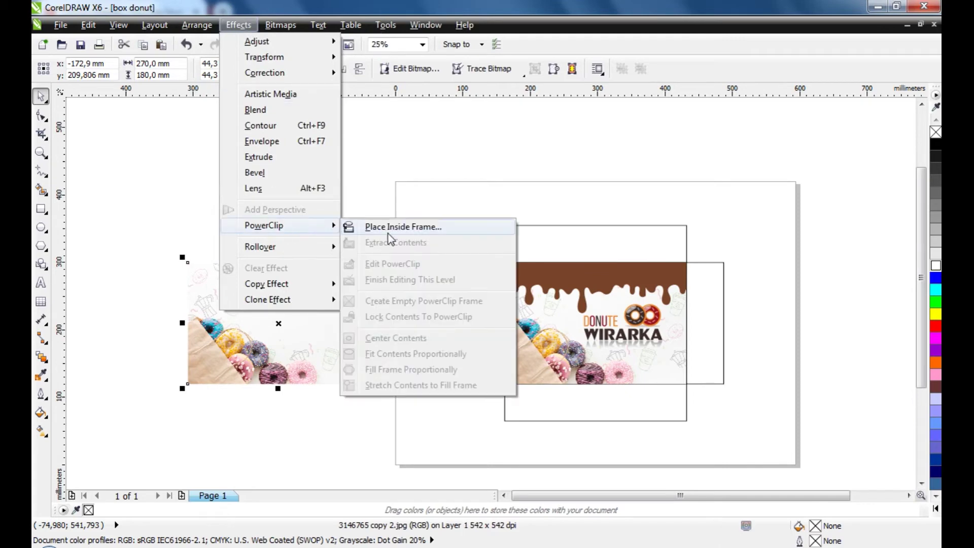
left_click(404, 227)
left_click(469, 320)
left_click(377, 272)
scroll(493, 348, "up", 2)
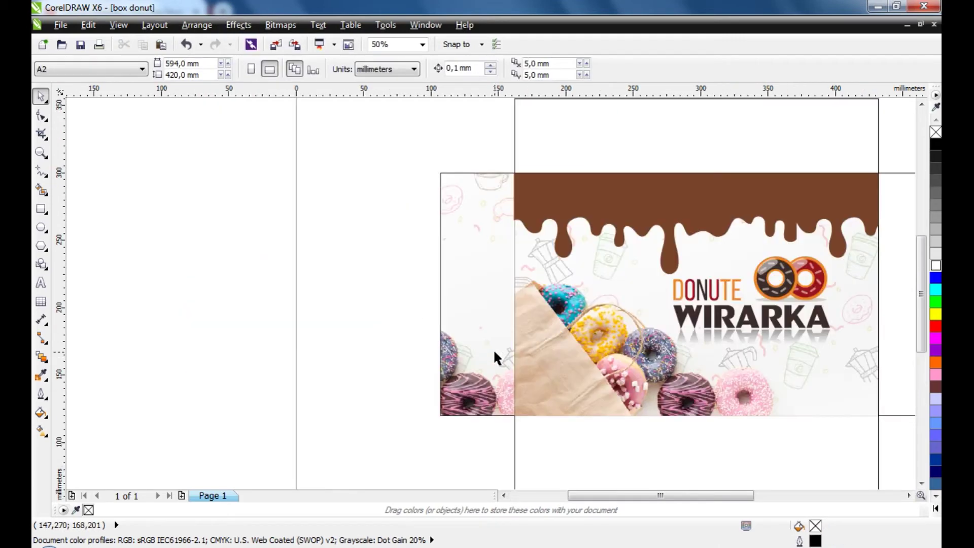
left_click(494, 349)
left_click(306, 314)
scroll(306, 315, "down", 2)
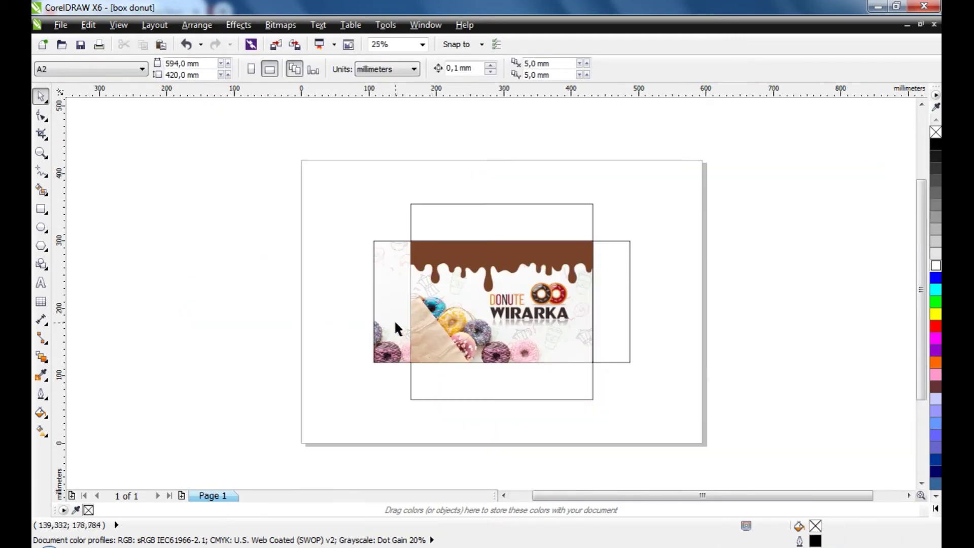
Copy the donut photo from the left flap's PowerClip contents
left_click(619, 325)
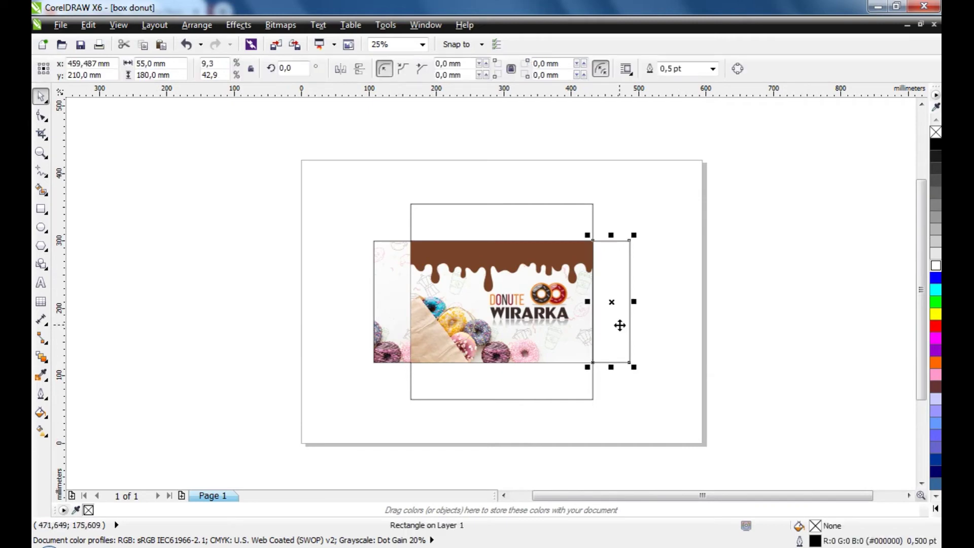
left_click(392, 310)
left_click(391, 309, "ctrl")
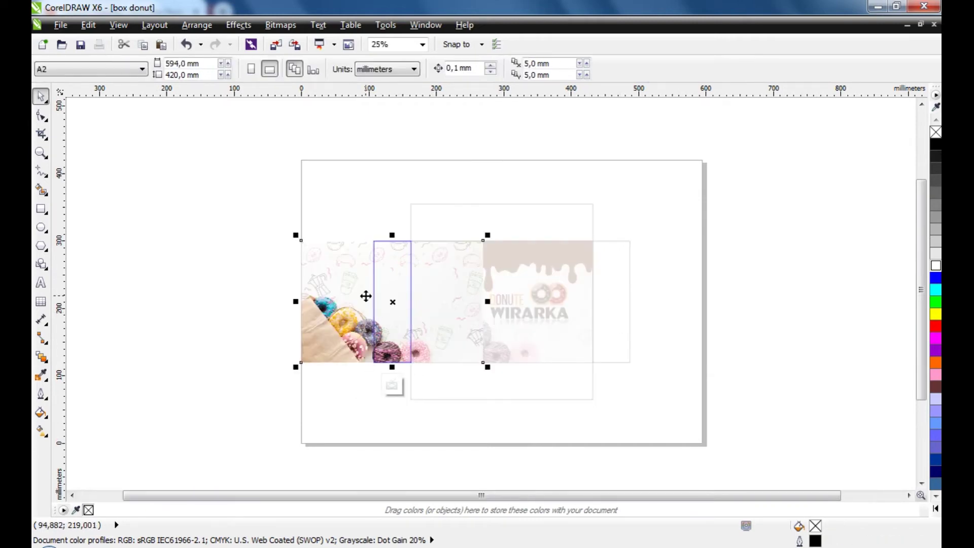
key("ctrl+c")
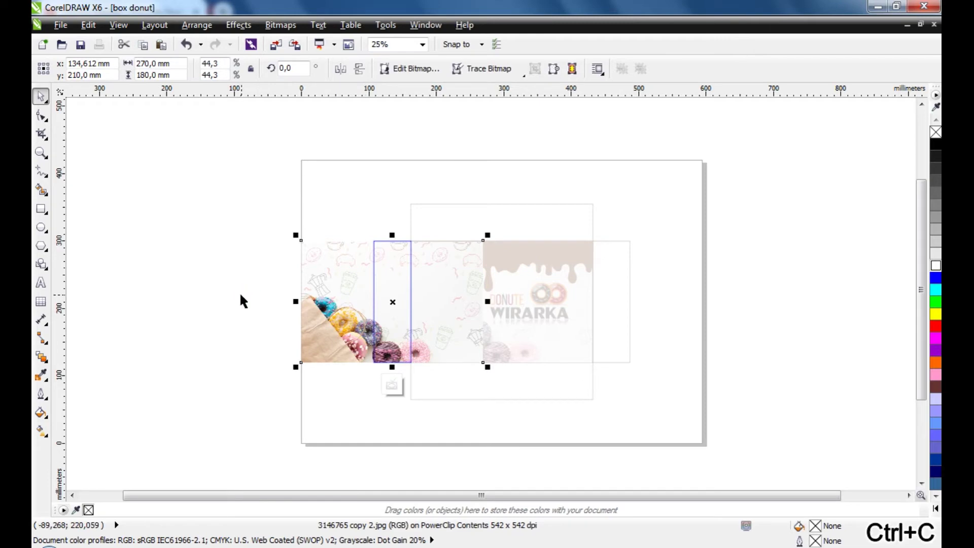
left_click(240, 300, "ctrl")
left_click(235, 299)
Paste another donut photo copy and move it off to the right of the page
key("ctrl+v")
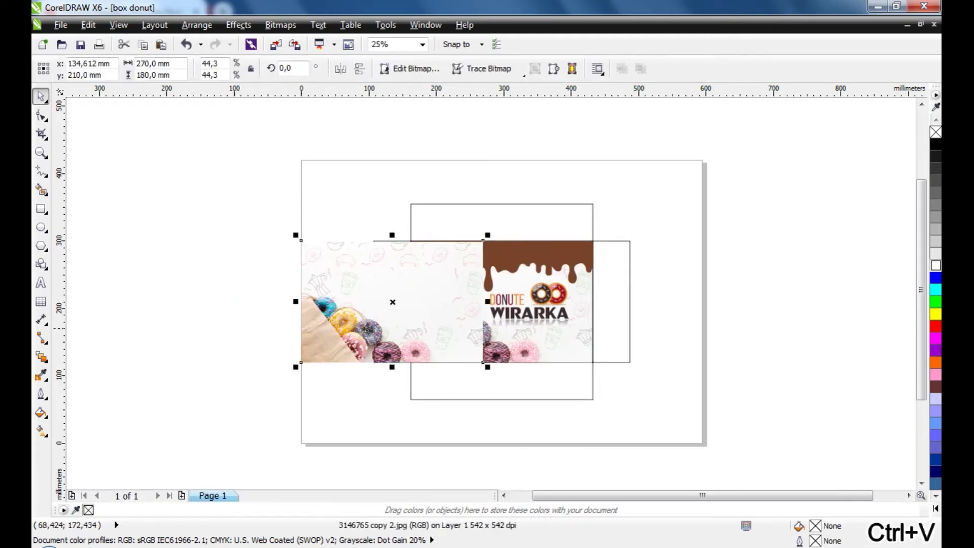
left_click_drag(370, 327, 720, 336)
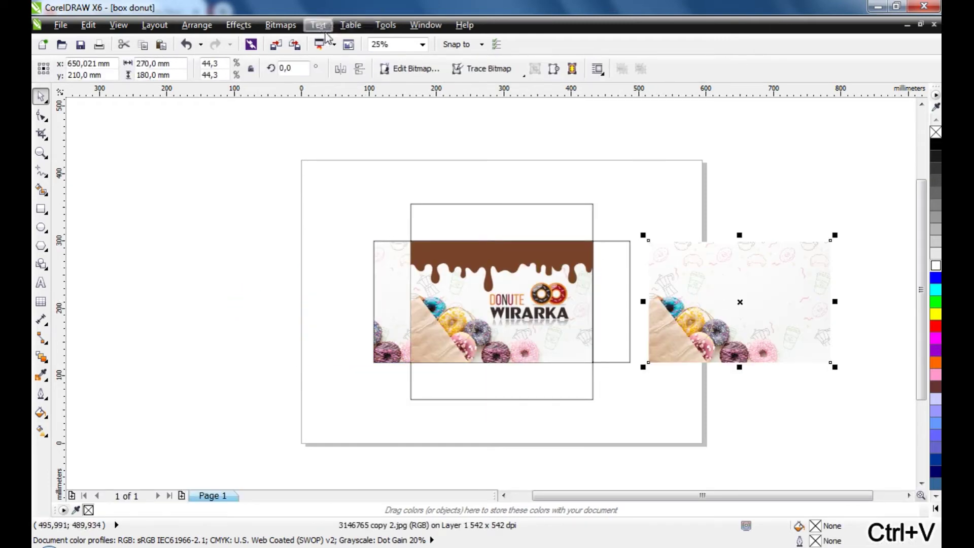
left_click(238, 25)
mouse_move(299, 226)
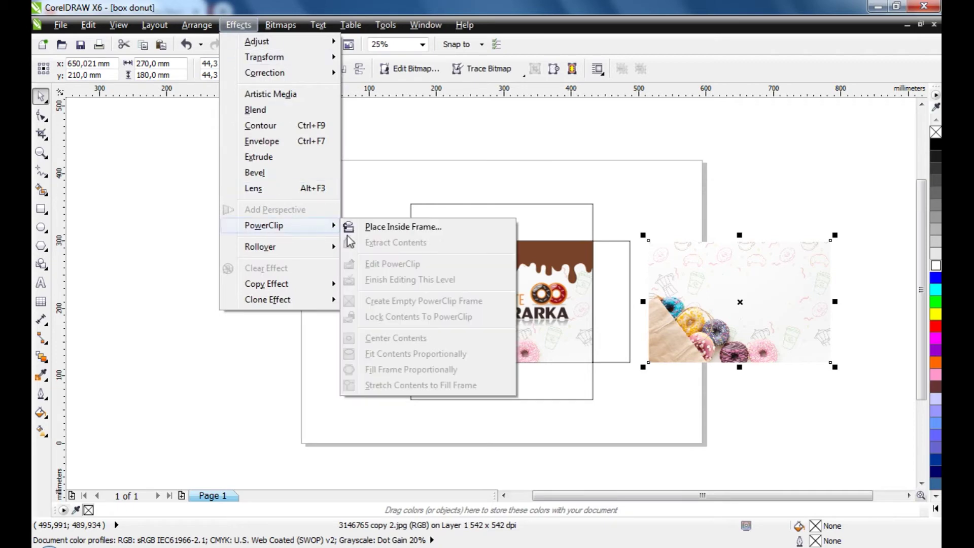
left_click(401, 227)
Clip the photo into the right side flap and slide it right within the frame
left_click(600, 294)
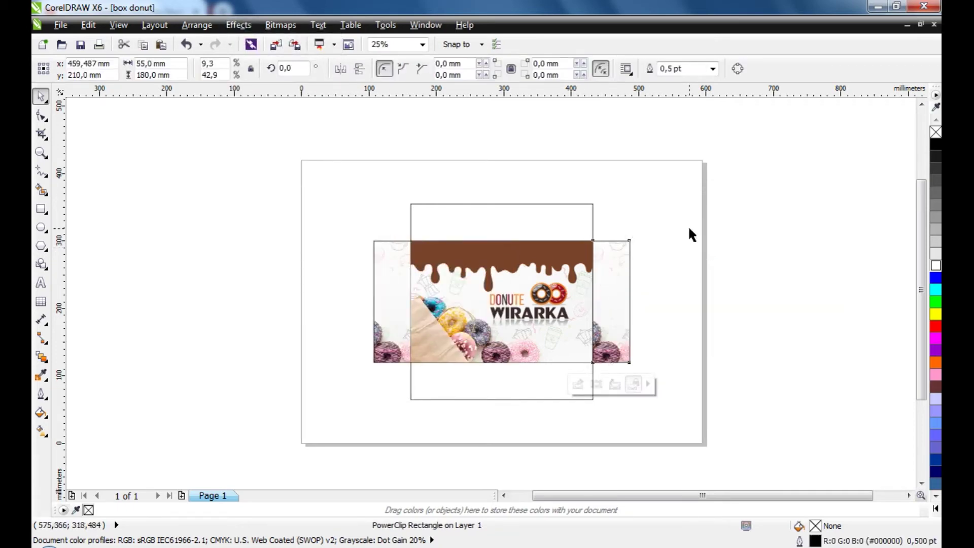
left_click(689, 233)
scroll(618, 345, "up", 1)
left_click(617, 335)
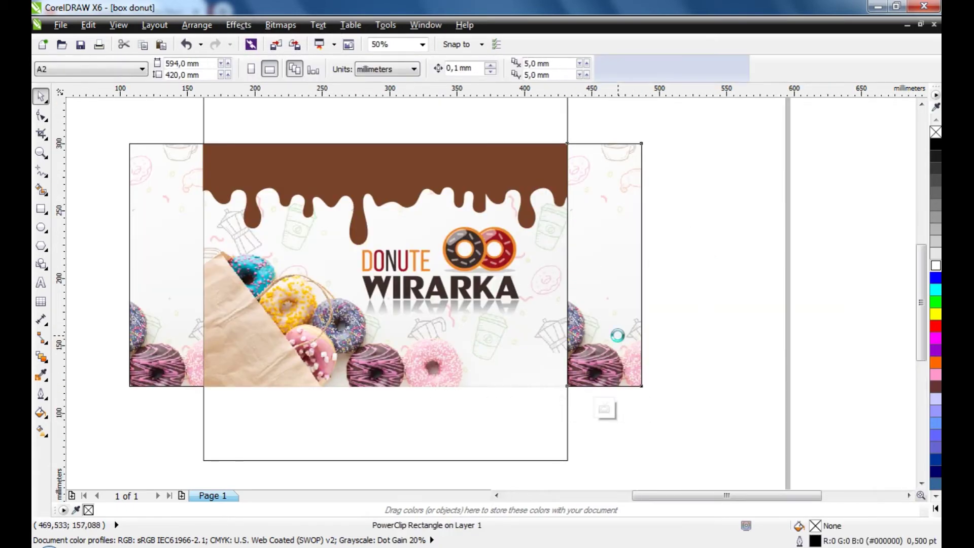
double_click(616, 333)
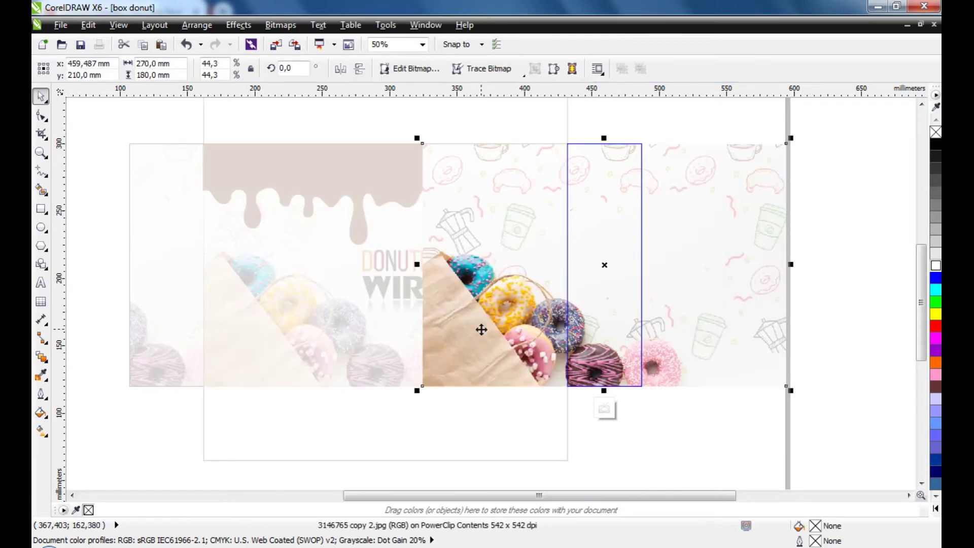
left_click_drag(482, 329, 621, 346)
scroll(621, 344, "down", 1)
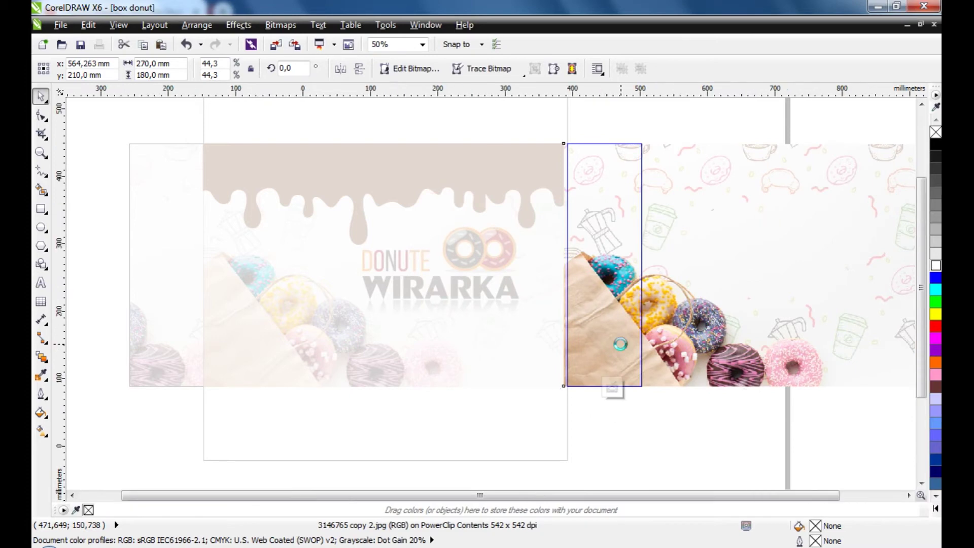
left_click(252, 343)
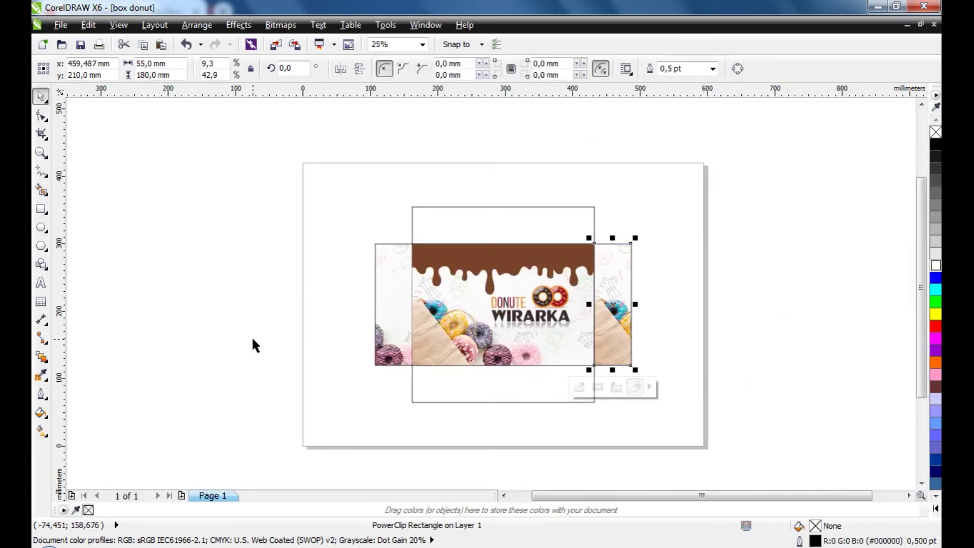
left_click(252, 344)
Rotate the right flap's clipped photo to 90° and nudge it left to fit
left_click(611, 348)
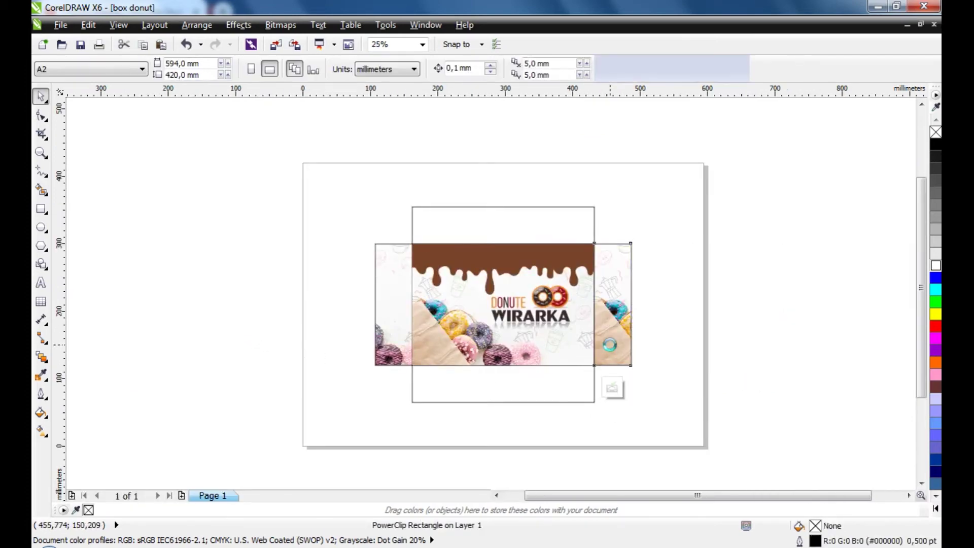
left_click(628, 342, "ctrl")
left_click(706, 320)
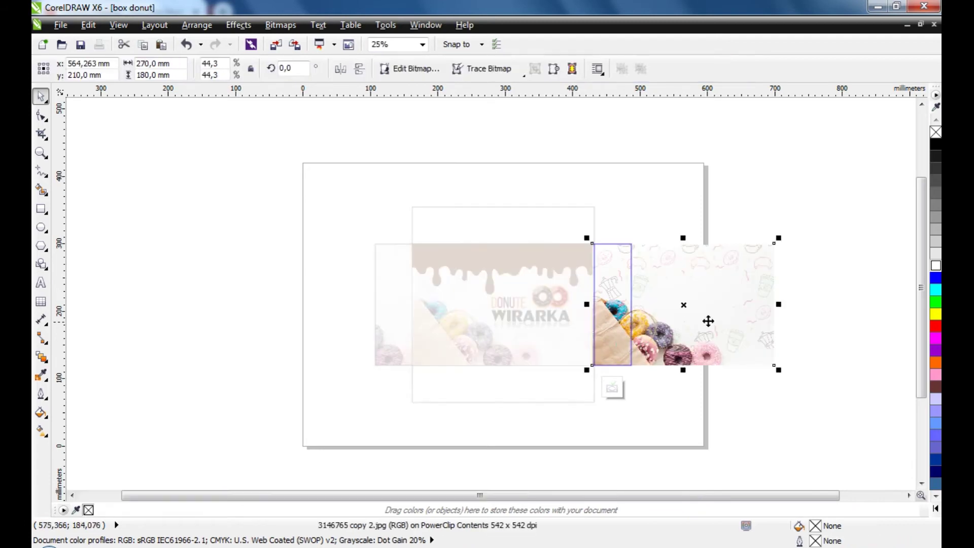
left_click(741, 303)
left_click_drag(779, 237, 604, 185)
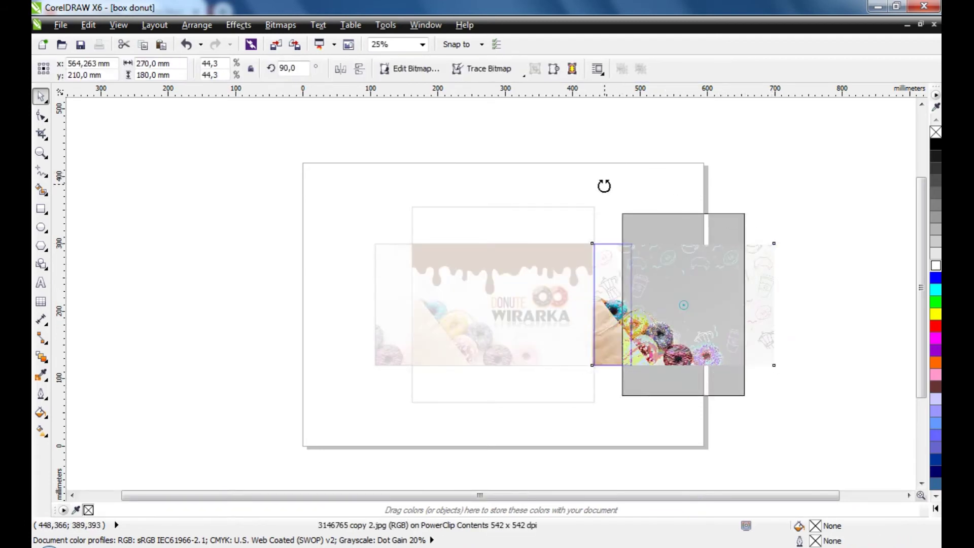
left_click(791, 249)
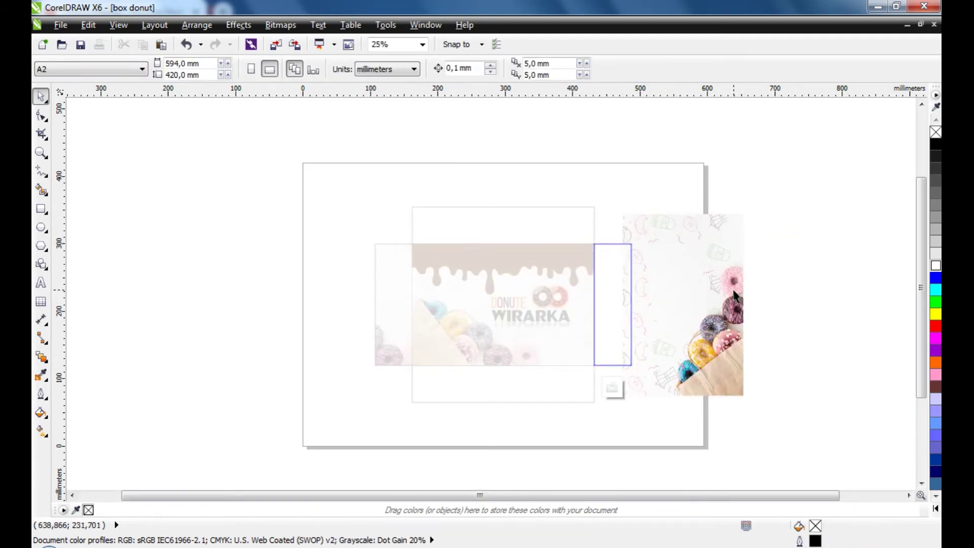
left_click_drag(712, 303, 604, 302)
left_click(740, 303)
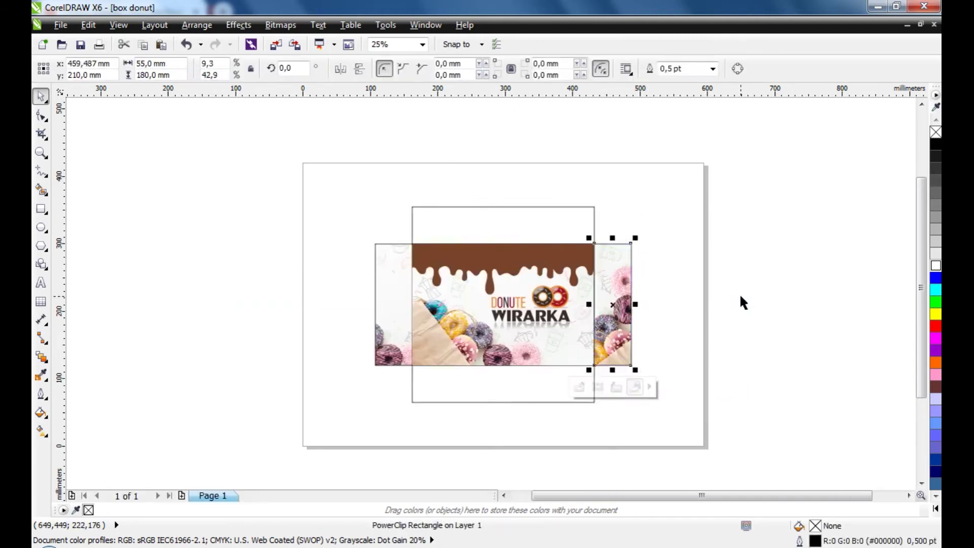
left_click(731, 302)
Rotate the left flap's clipped photo to 270° and slide it right to fill the flap
left_click(400, 305)
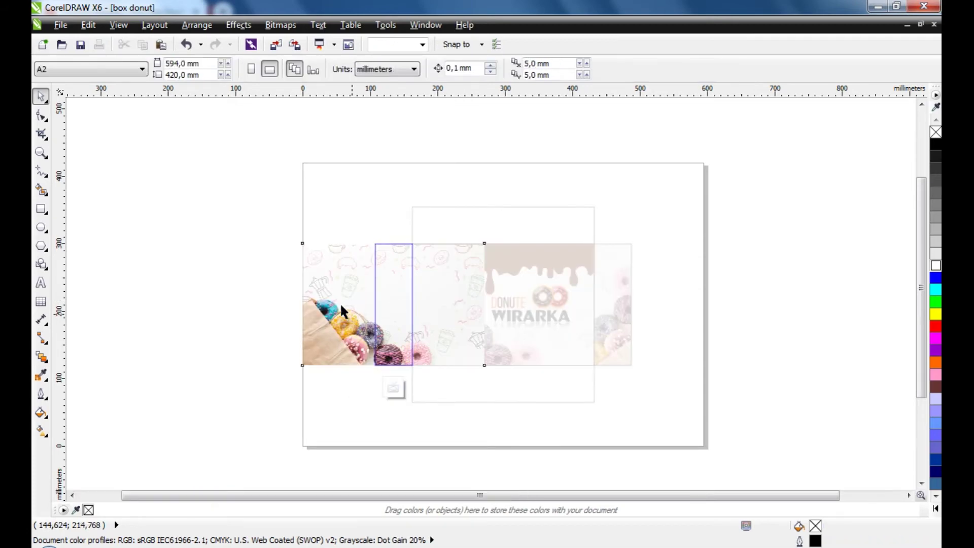
left_click(340, 287)
left_click_drag(490, 237, 446, 389)
left_click(268, 337)
left_click_drag(355, 303, 391, 286)
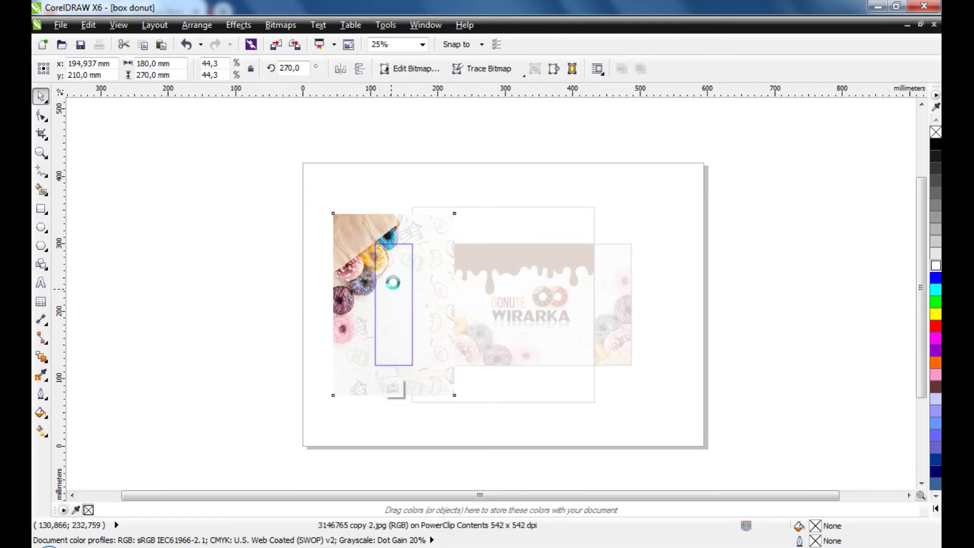
left_click(325, 213, "ctrl")
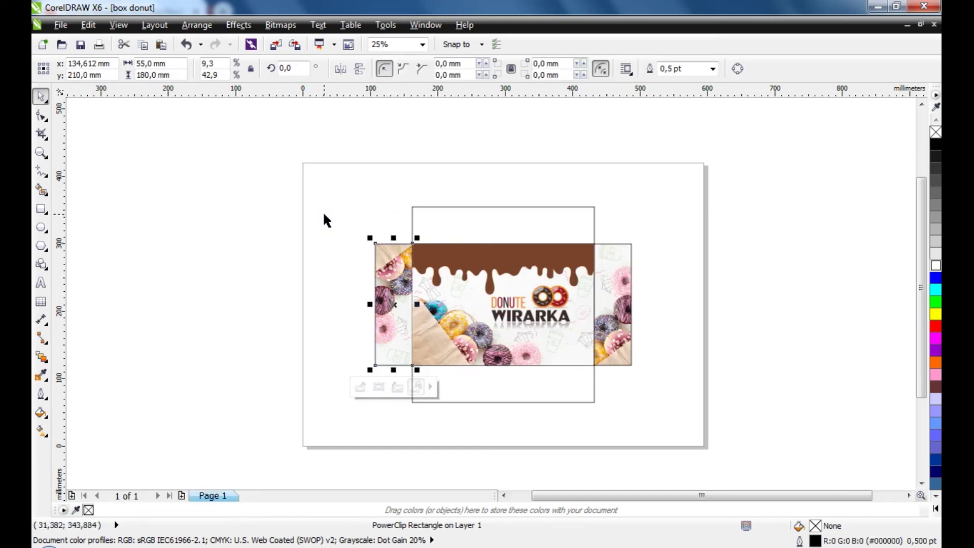
left_click(298, 240)
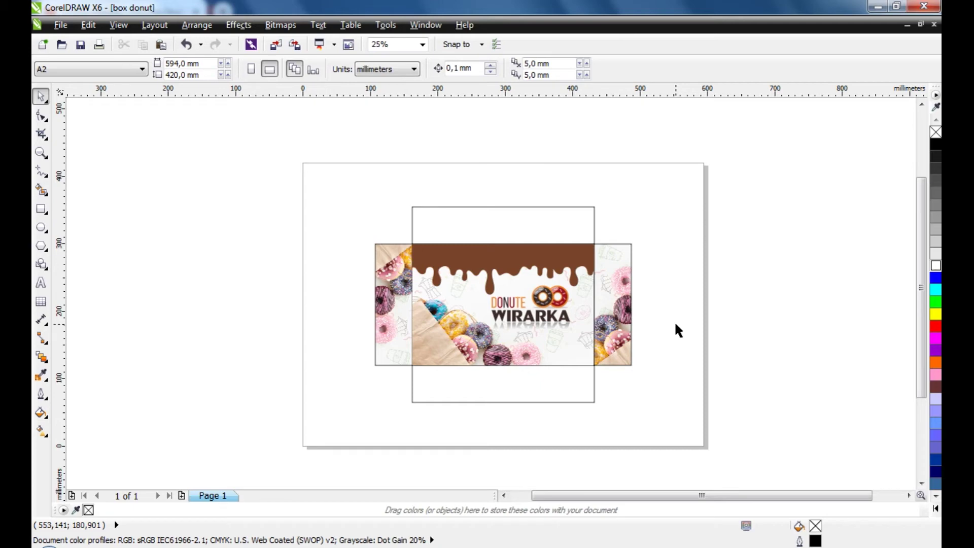
Copy the DONUTE WIRARKA logo beside the page, shrink it, and rotate it sideways
left_click(561, 316)
scroll(563, 315, "up", 1)
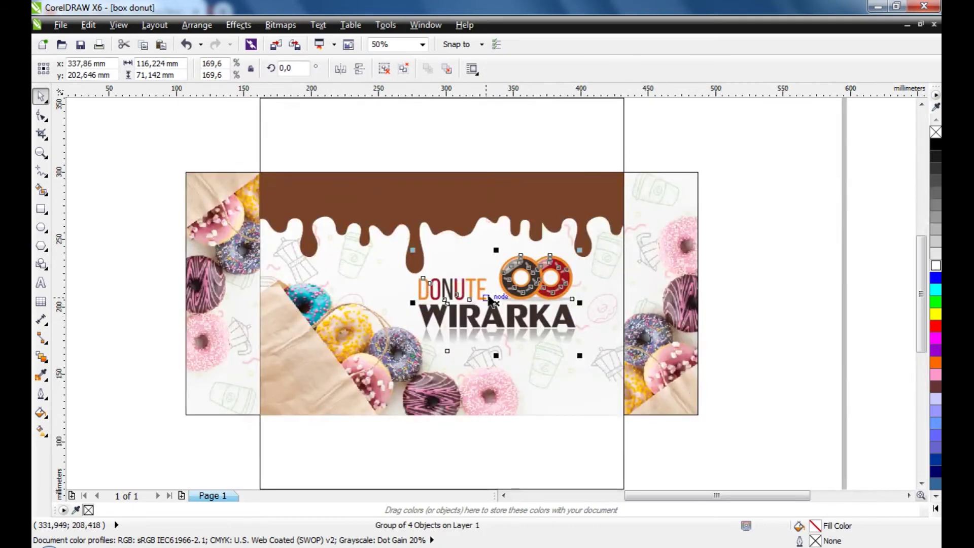
scroll(502, 288, "down", 1)
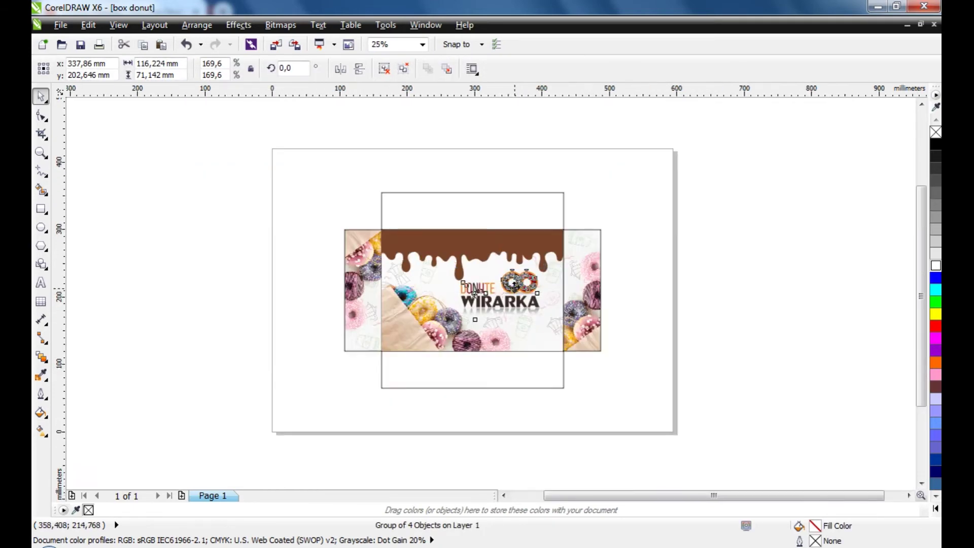
left_click_drag(539, 300, 742, 300)
scroll(742, 300, "up", 1)
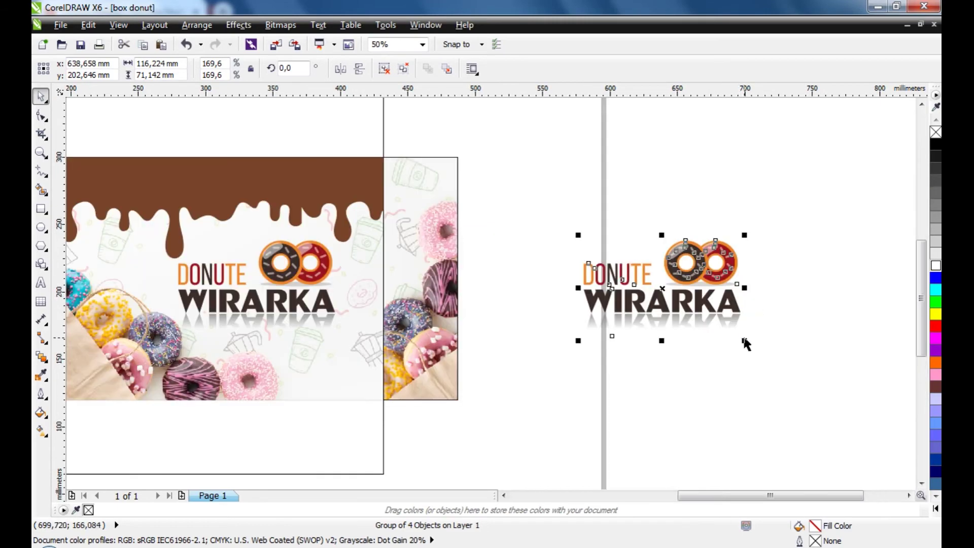
left_click_drag(746, 340, 718, 324)
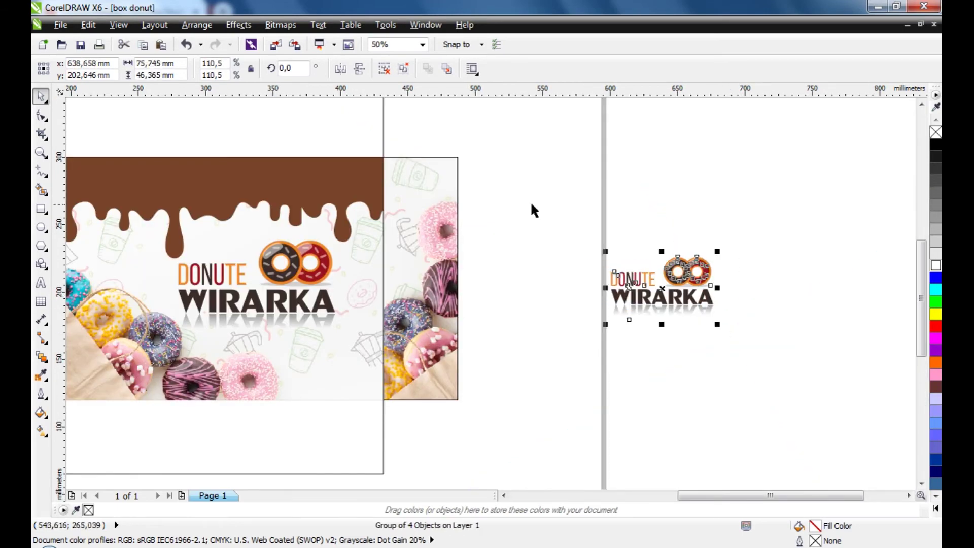
left_click(654, 279)
left_click_drag(717, 252, 625, 233)
left_click(726, 272)
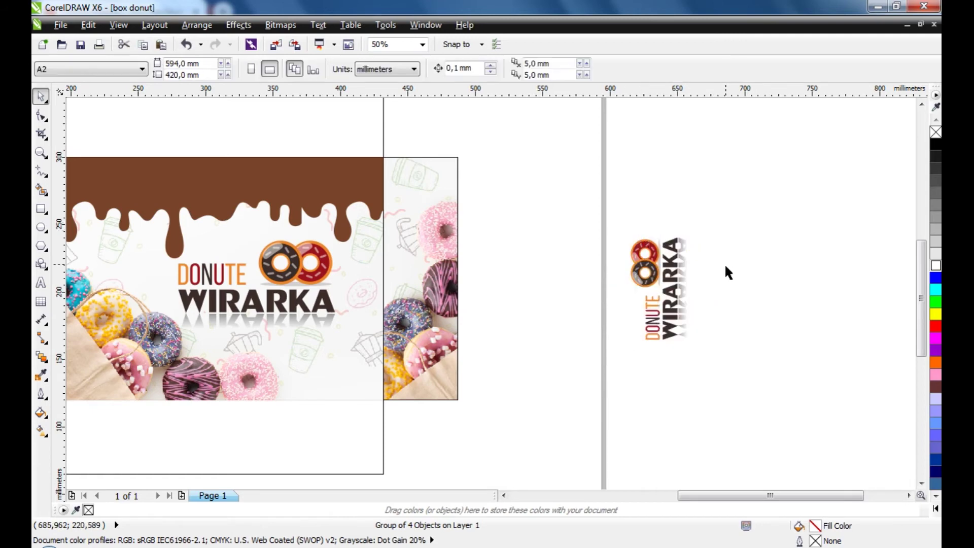
Fit the rotated logo onto the right side flap, adjusting its size and position
left_click_drag(677, 305, 436, 179)
scroll(436, 179, "up", 1)
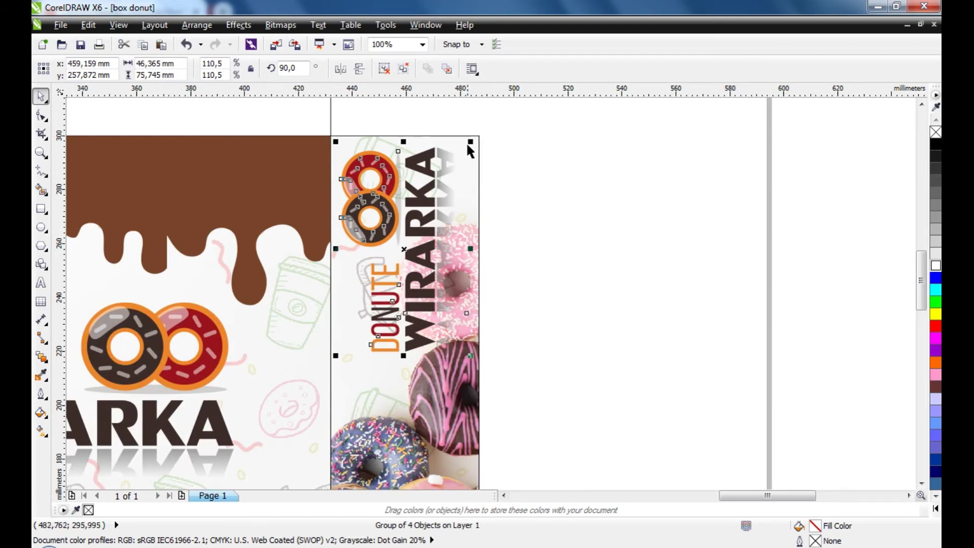
left_click_drag(470, 143, 445, 184)
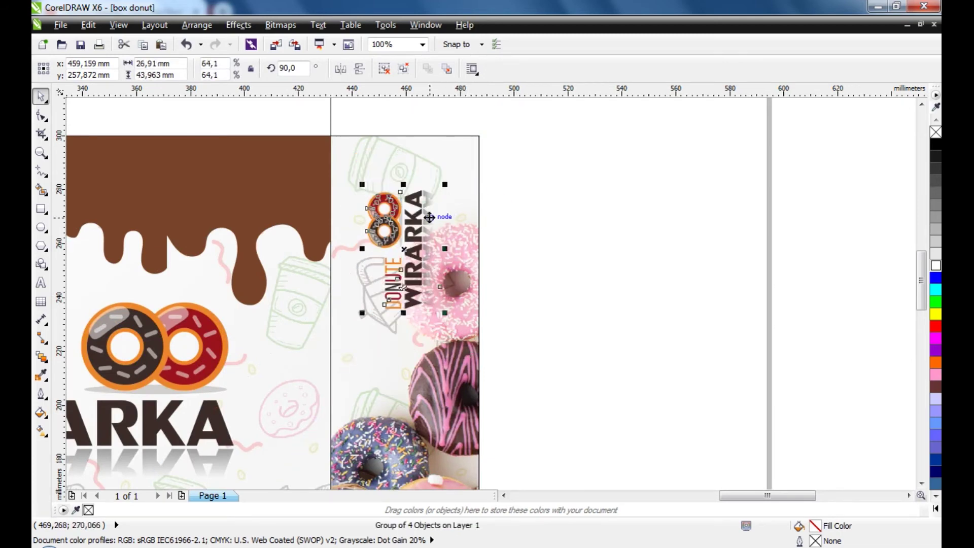
left_click_drag(429, 217, 410, 177)
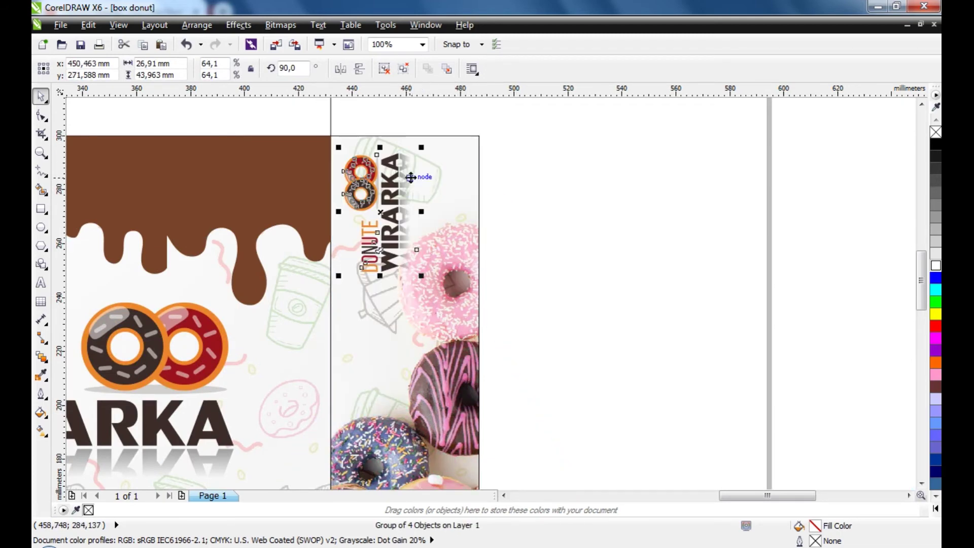
left_click(570, 170)
left_click(408, 253)
left_click_drag(419, 274, 441, 304)
left_click(681, 249)
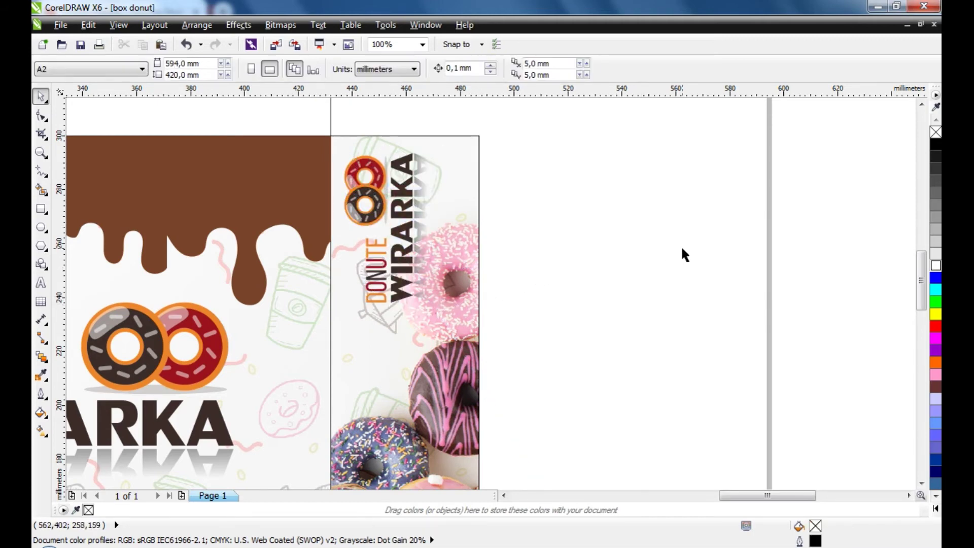
scroll(681, 246, "down", 1)
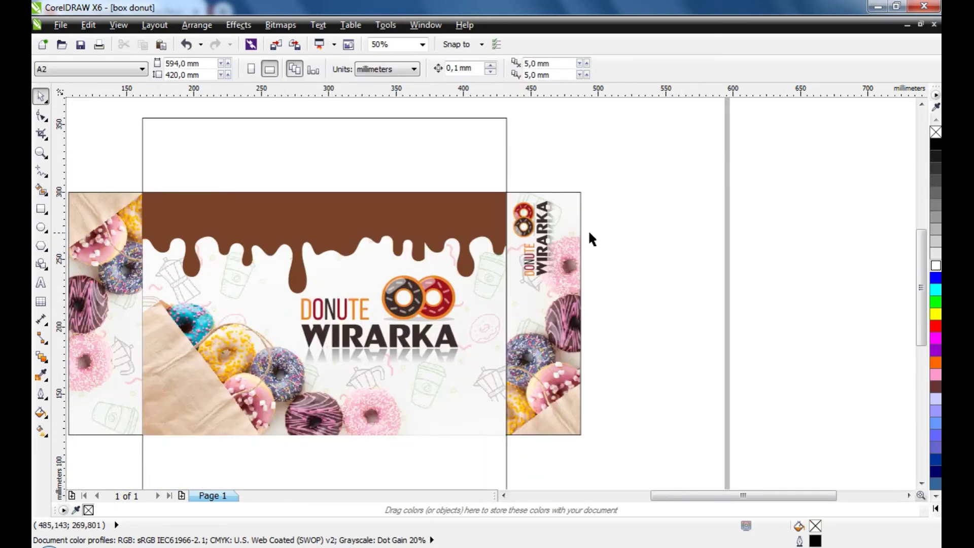
left_click_drag(547, 238, 546, 231)
scroll(597, 230, "down", 1)
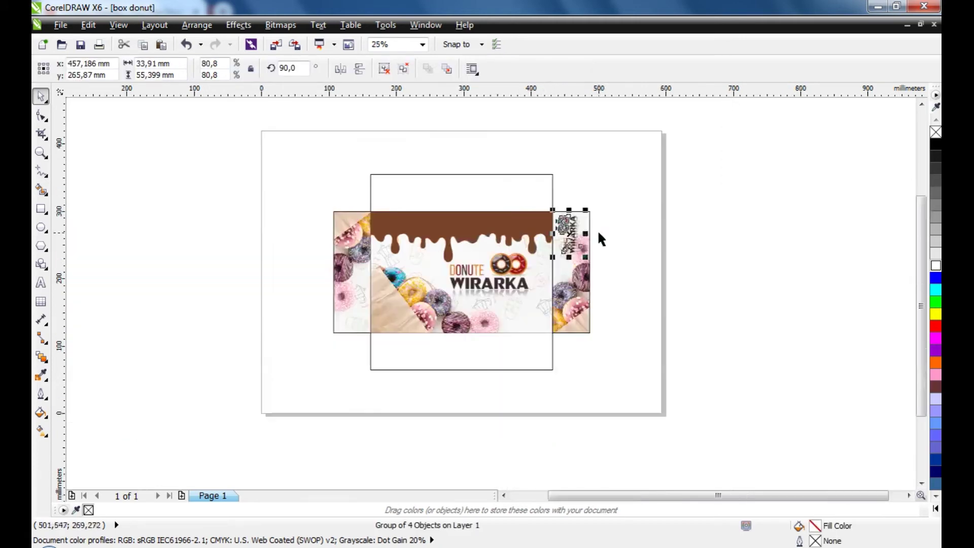
left_click(292, 234)
scroll(589, 275, "up", 2)
scroll(591, 227, "down", 1)
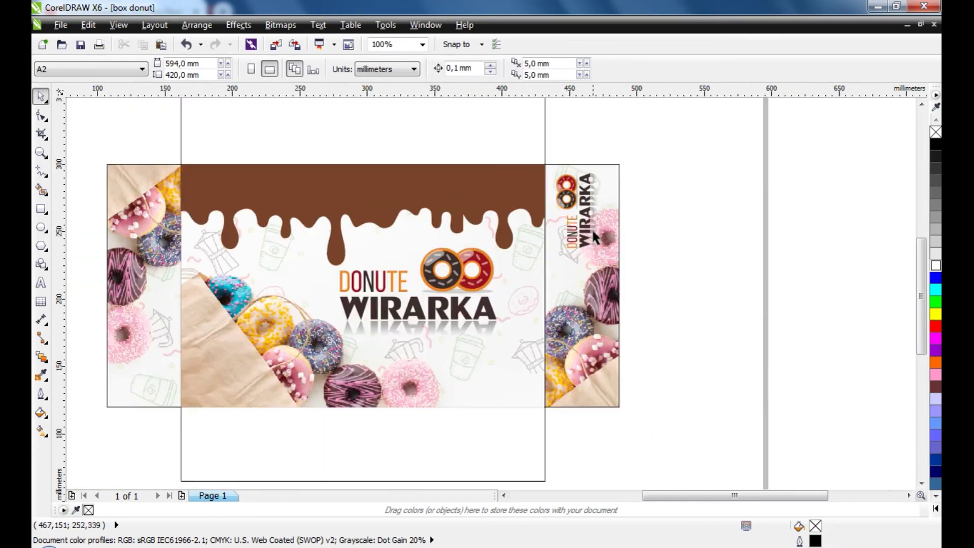
Copy the logo onto the left side flap, rotated to run the opposite way
left_click_drag(592, 228, 164, 361)
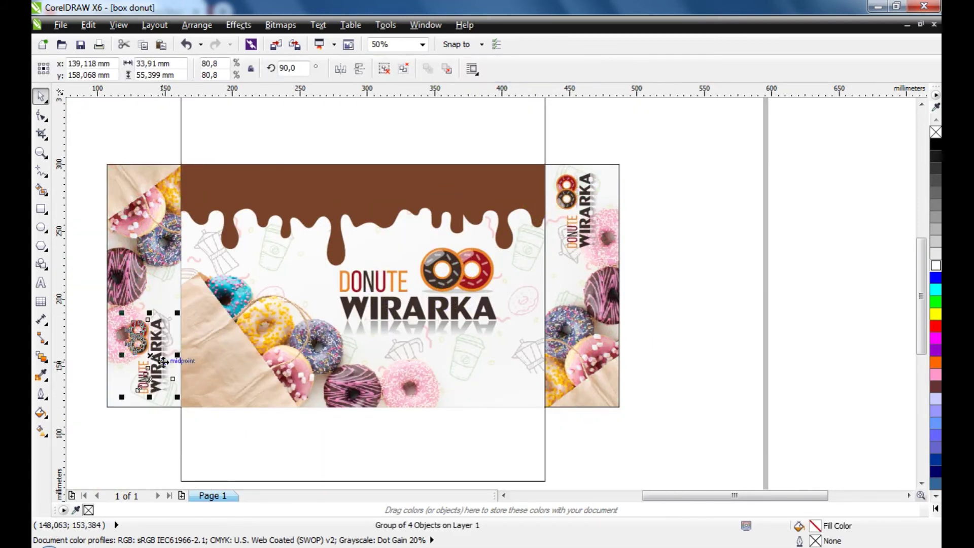
left_click(164, 323)
left_click_drag(175, 312, 116, 411)
left_click(129, 426)
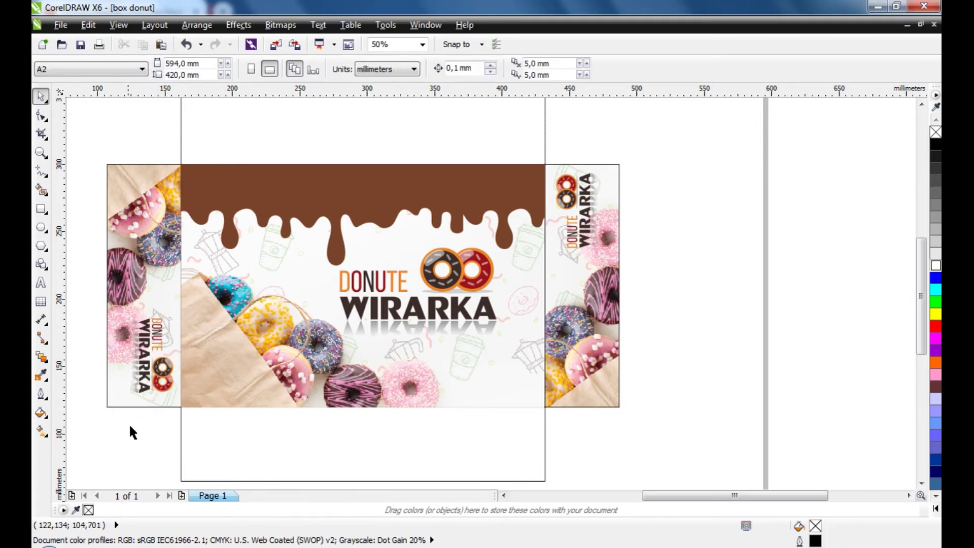
scroll(426, 396, "down", 2)
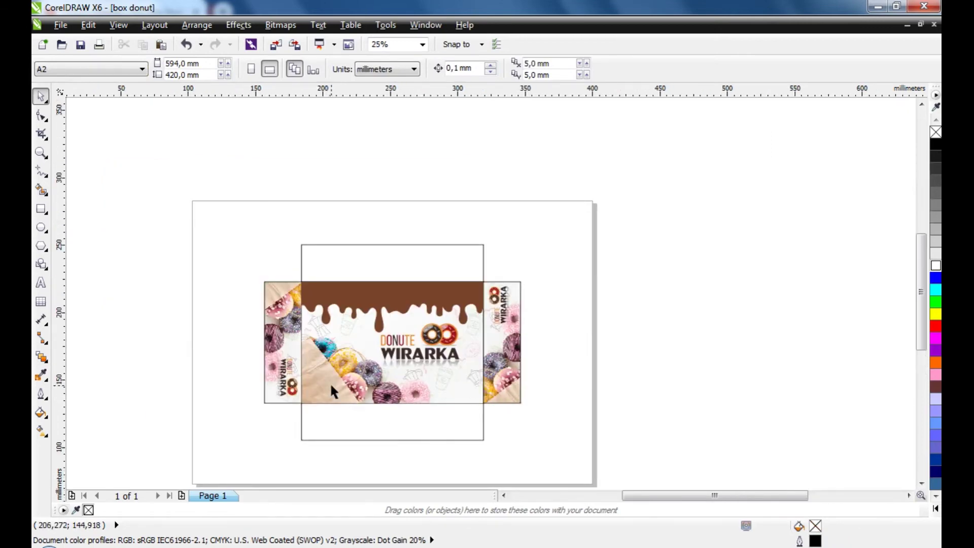
Sample the chocolate drip's brown with the Color Eyedropper and fill the top flap
scroll(330, 382, "up", 2)
left_click(41, 151)
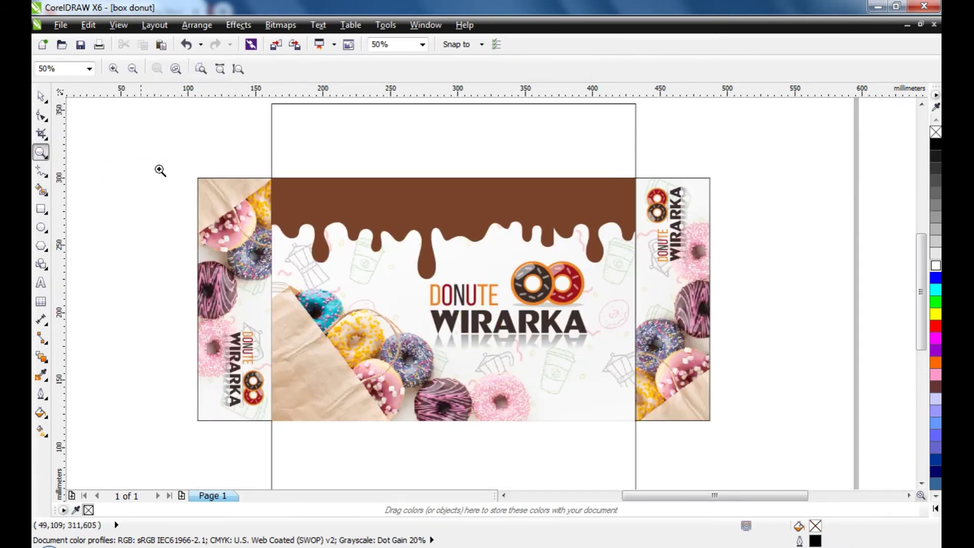
scroll(189, 176, "down", 2)
left_click_drag(178, 138, 500, 354)
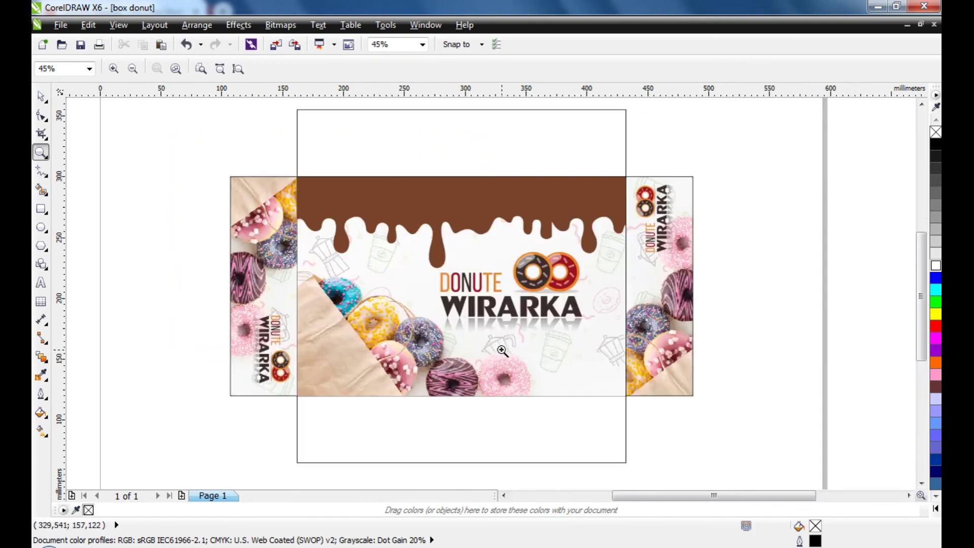
left_click(41, 96)
left_click(341, 193)
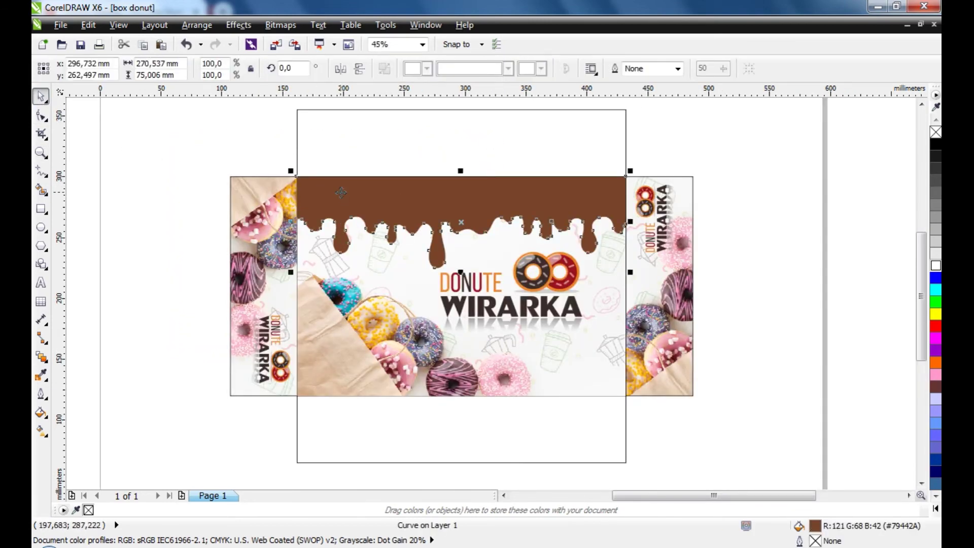
left_click(41, 376)
left_click(407, 199)
left_click(422, 158)
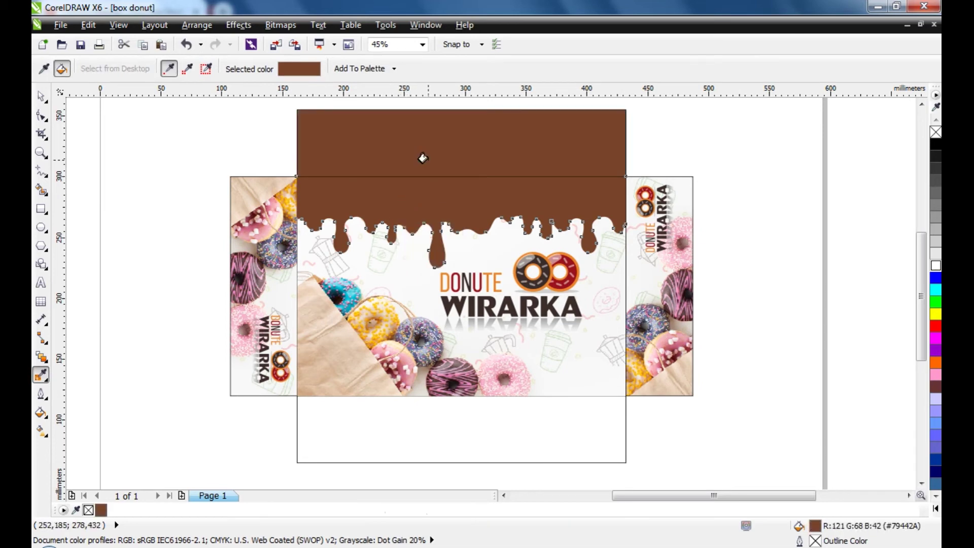
Fill the bottom flap with the same sampled brown and check the fills match
left_click(41, 98)
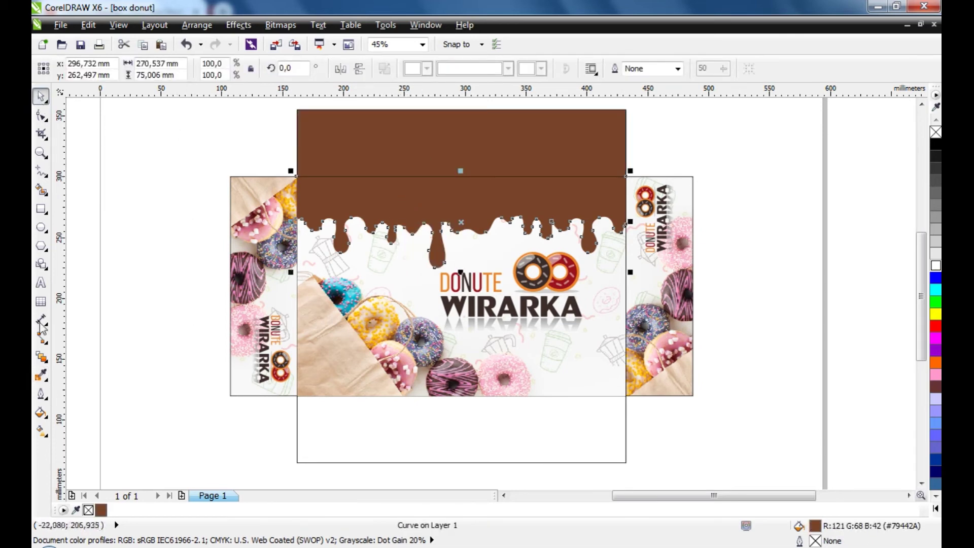
left_click(41, 375)
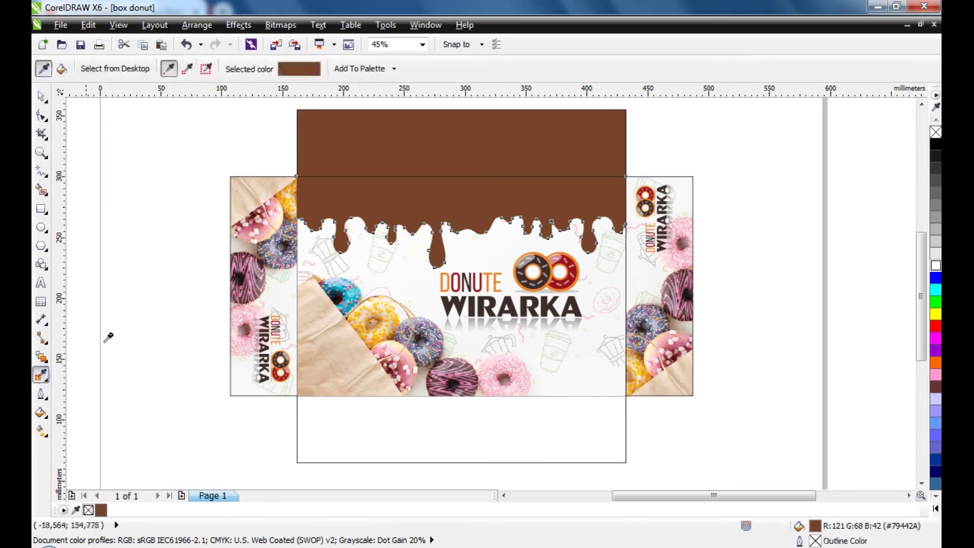
left_click(428, 198)
left_click(376, 446)
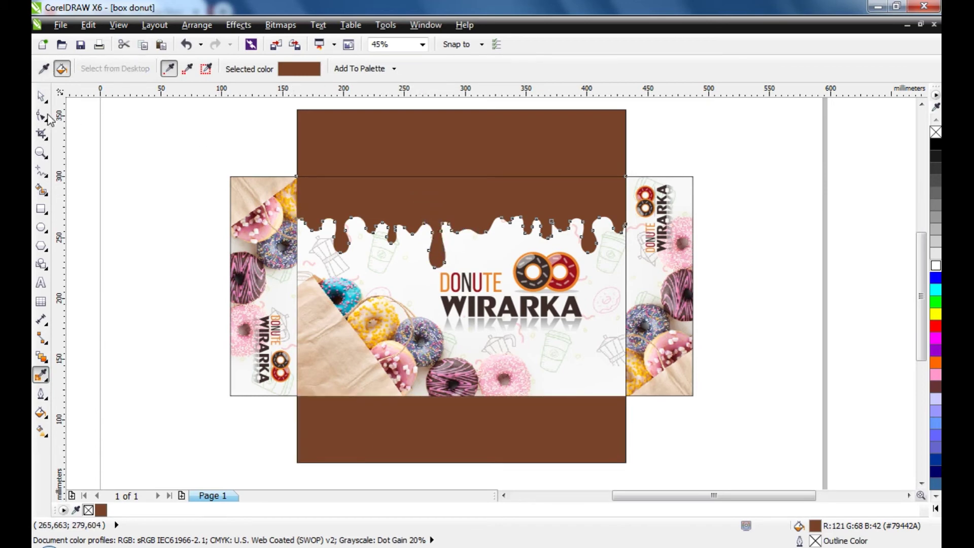
left_click(41, 97)
left_click(87, 126)
left_click(466, 222)
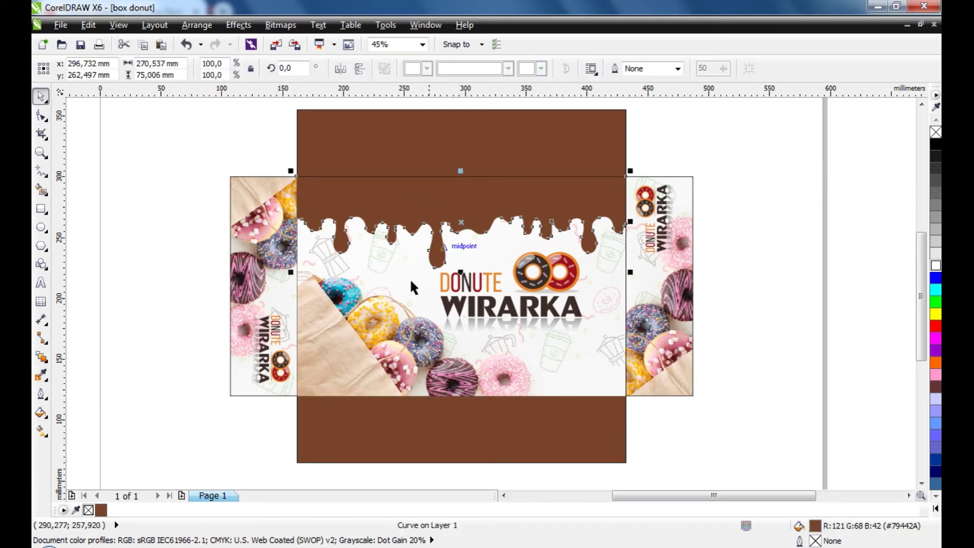
left_click(247, 437)
left_click(415, 459)
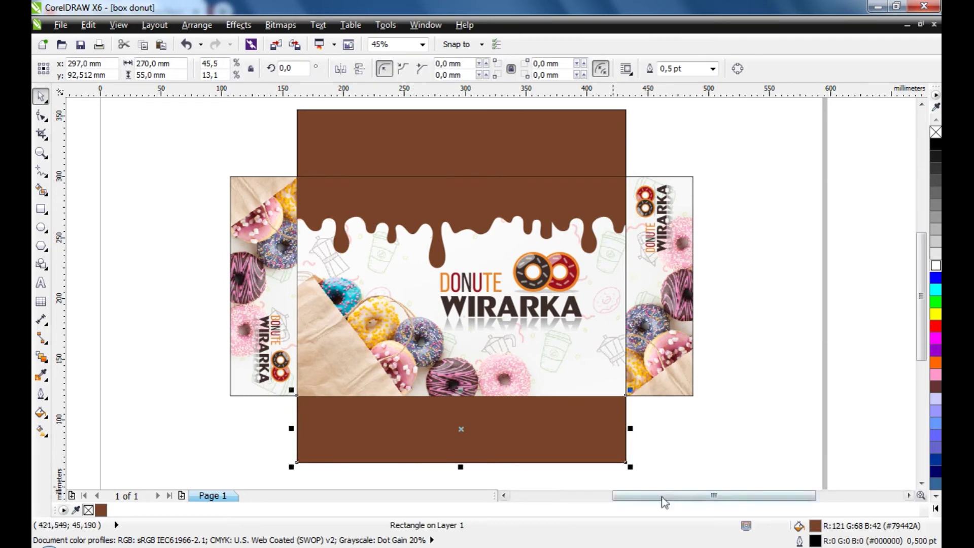
left_click(665, 462)
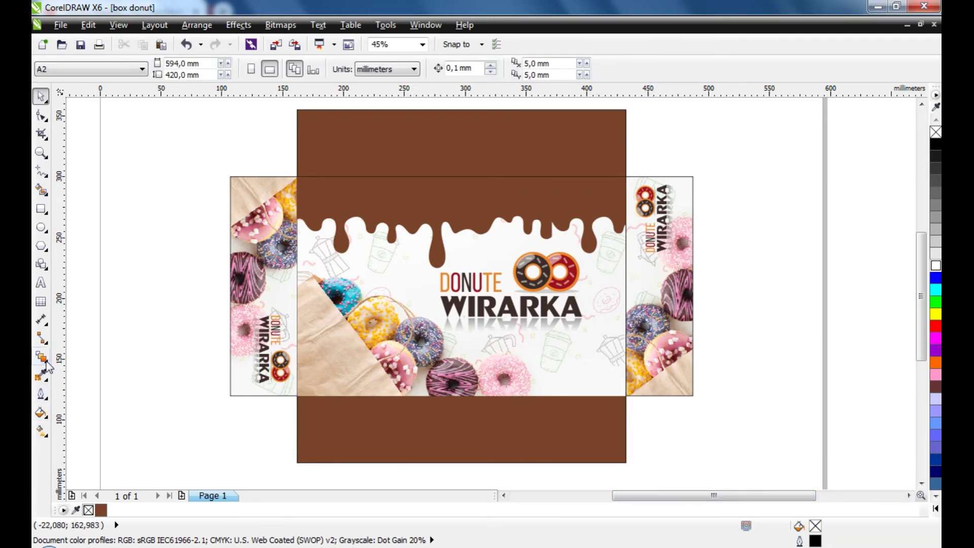
left_click(41, 283)
Add 'INFO PEMESANAN HUBUNGI' at the top-left of the bottom brown flap in bold
left_click(355, 416)
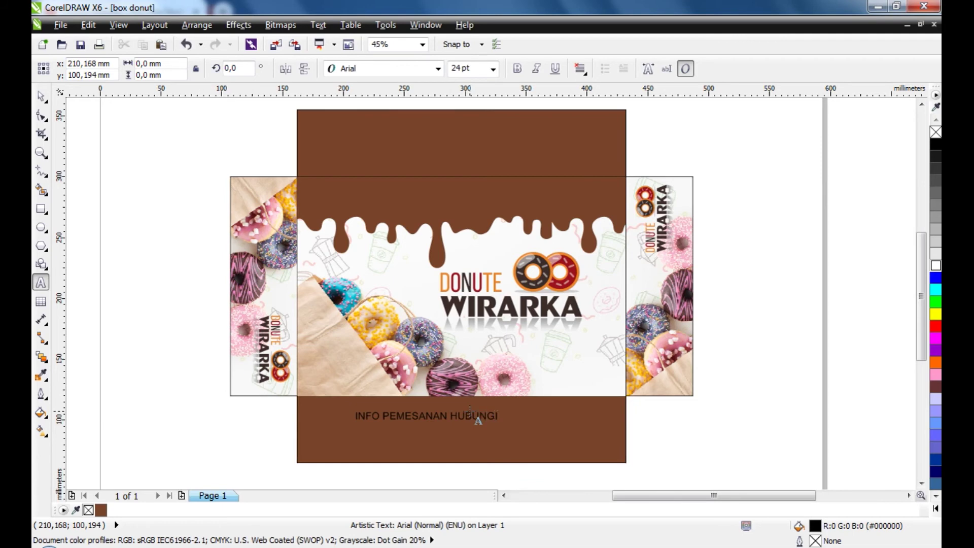
left_click(41, 95)
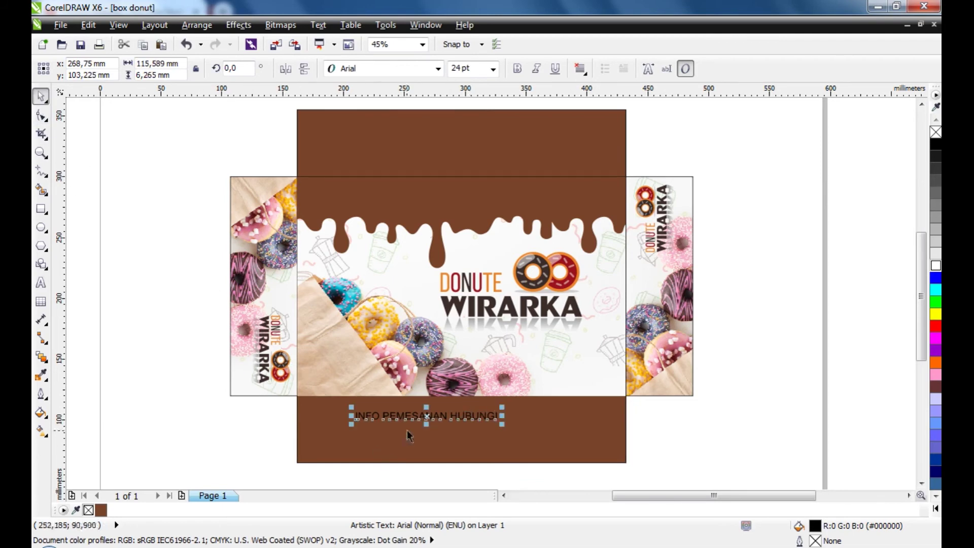
scroll(407, 430, "up", 3)
left_click_drag(450, 400, 345, 388)
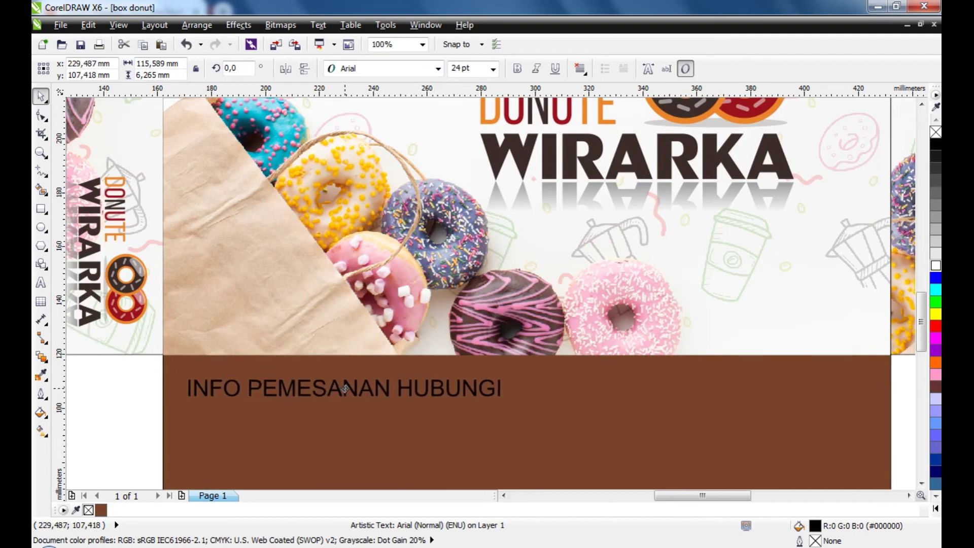
left_click(517, 68)
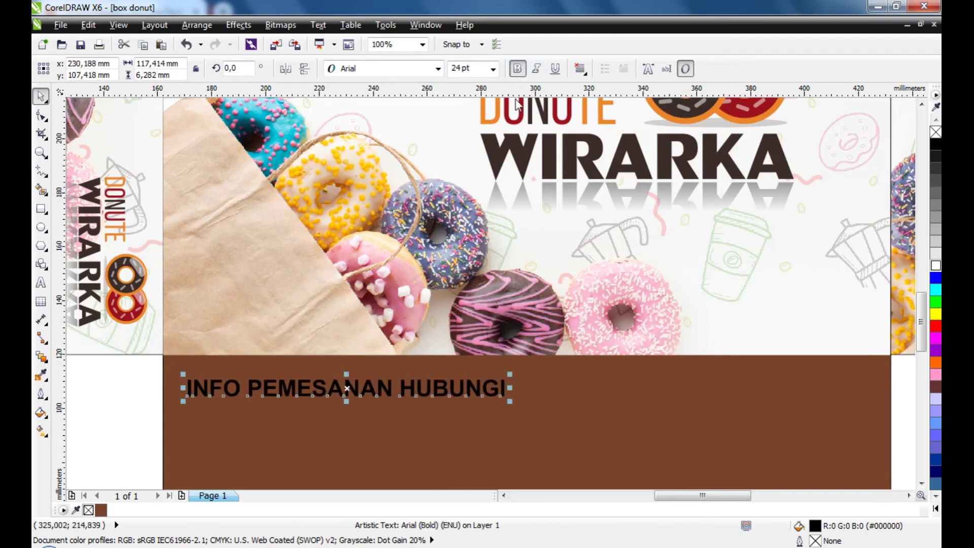
scroll(477, 266, "down", 2)
left_click(450, 390)
scroll(445, 350, "up", 2)
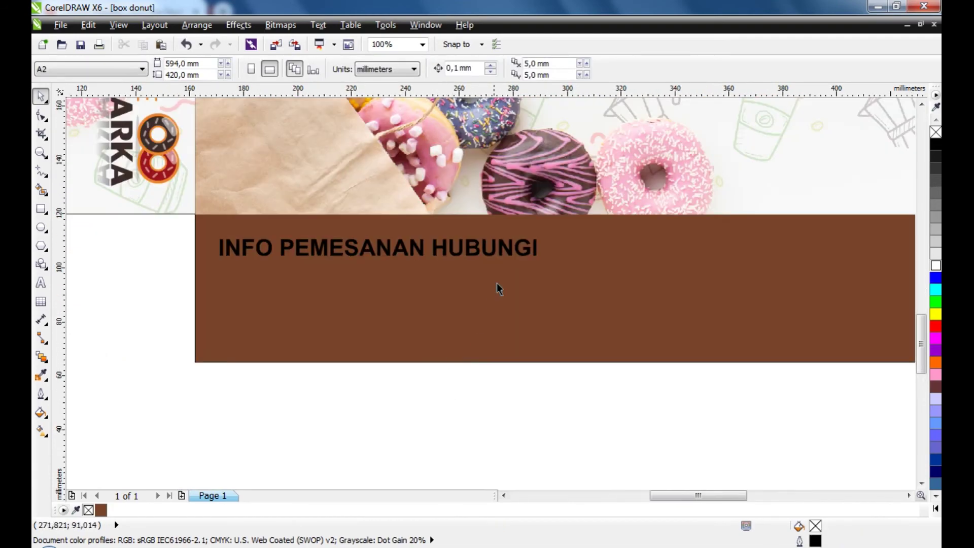
left_click(516, 258)
Duplicate the heading below, replace its text with the contact phone number, and enlarge it across the flap
left_click_drag(519, 254, 879, 381)
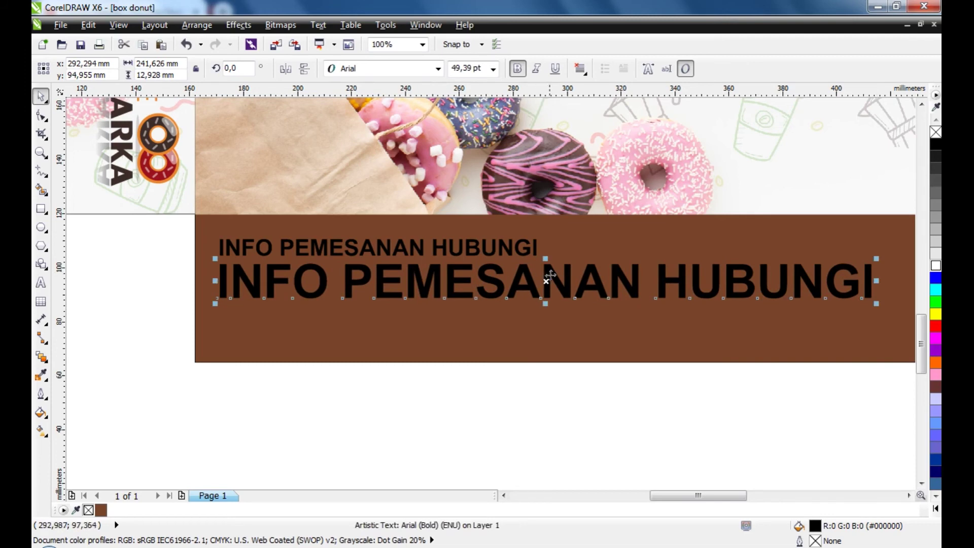
left_click_drag(550, 275, 553, 288)
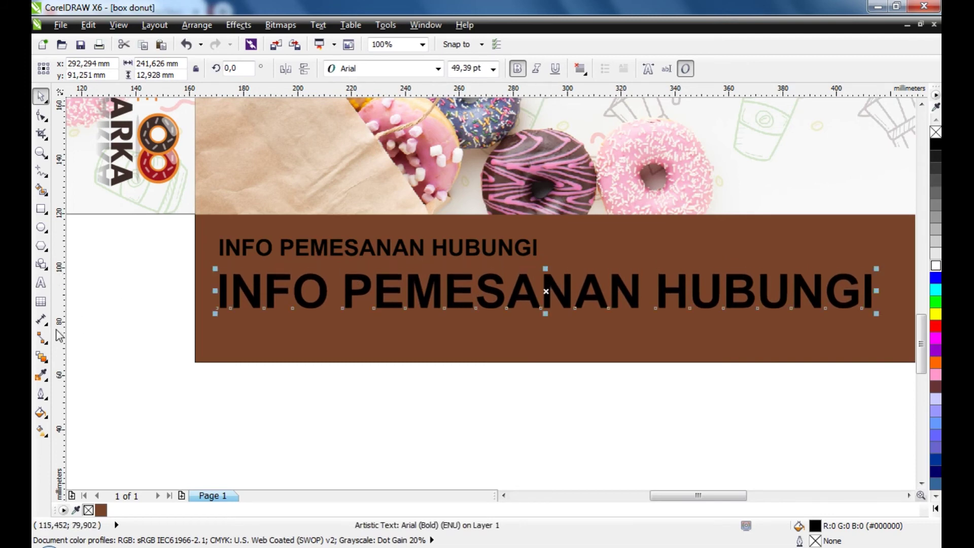
left_click(41, 282)
left_click(330, 300)
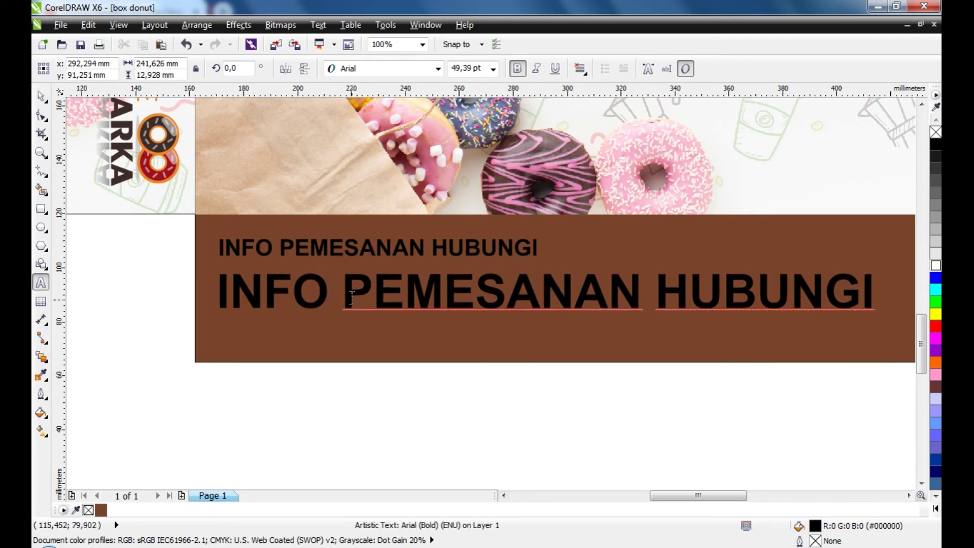
key("ctrl+a")
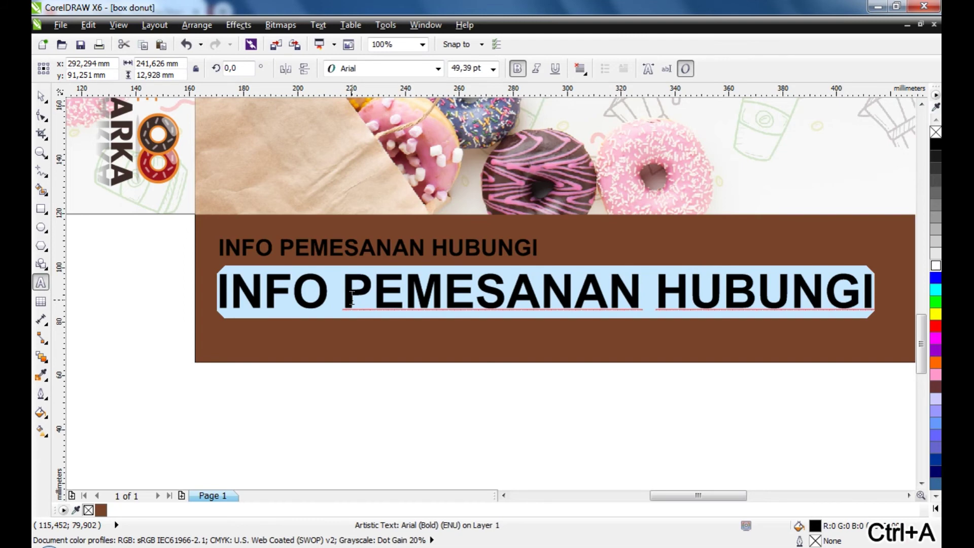
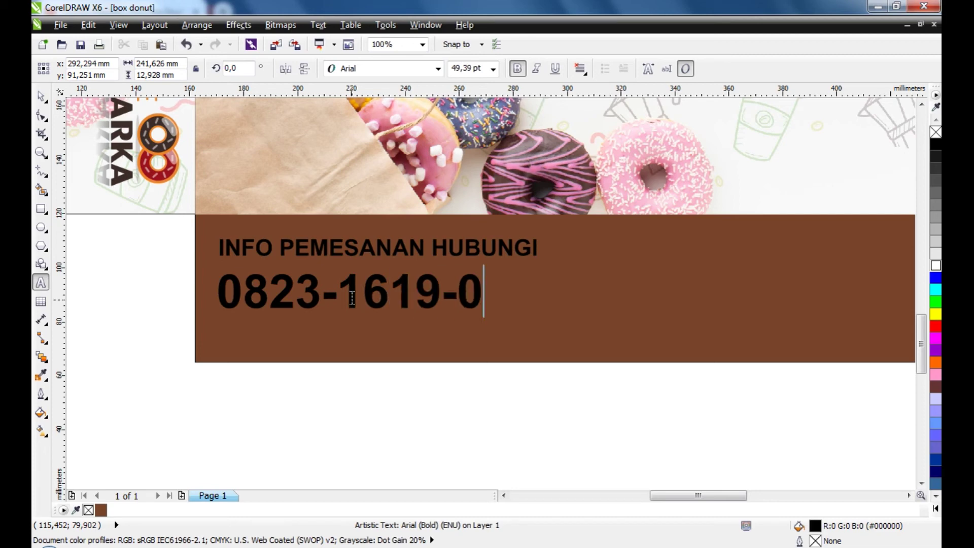
left_click(41, 96)
scroll(176, 263, "down", 1)
left_click_drag(372, 288, 504, 318)
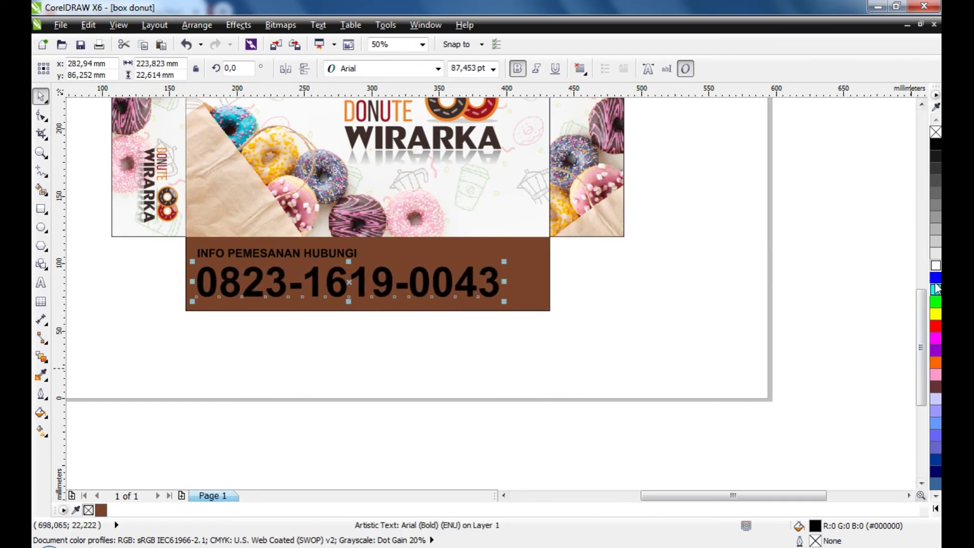
Colour the phone number white and the INFO PEMESANAN HUBUNGI heading yellow
left_click(936, 265)
left_click(784, 349)
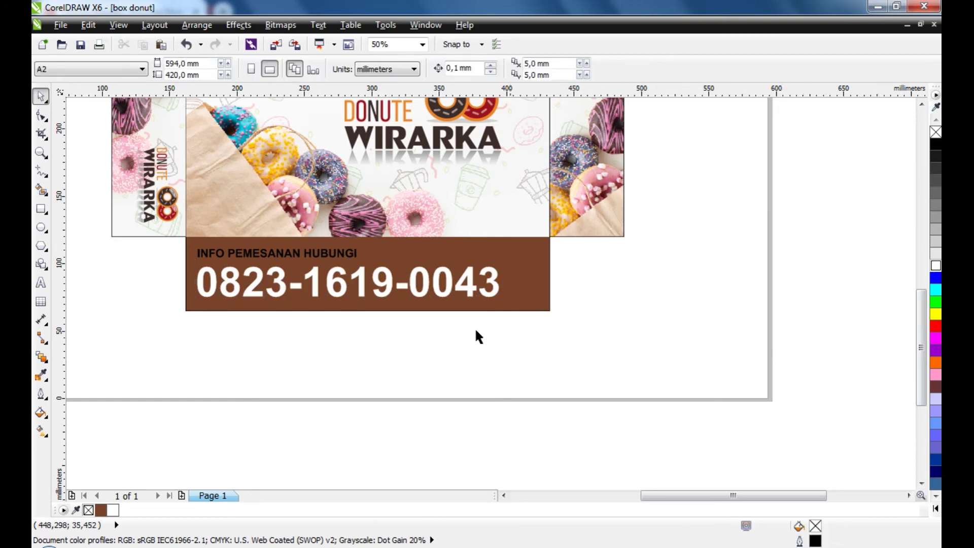
left_click(355, 253)
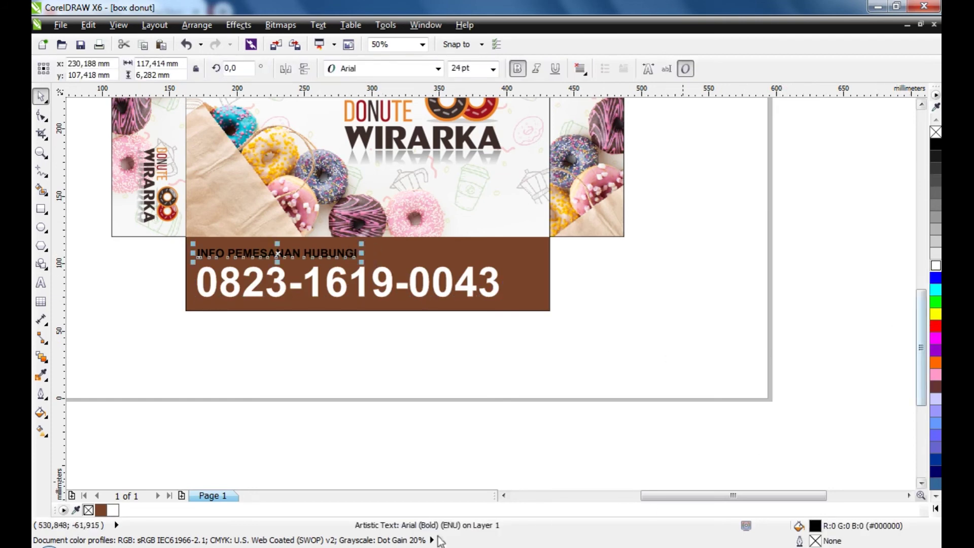
left_click(936, 508)
left_click(908, 301)
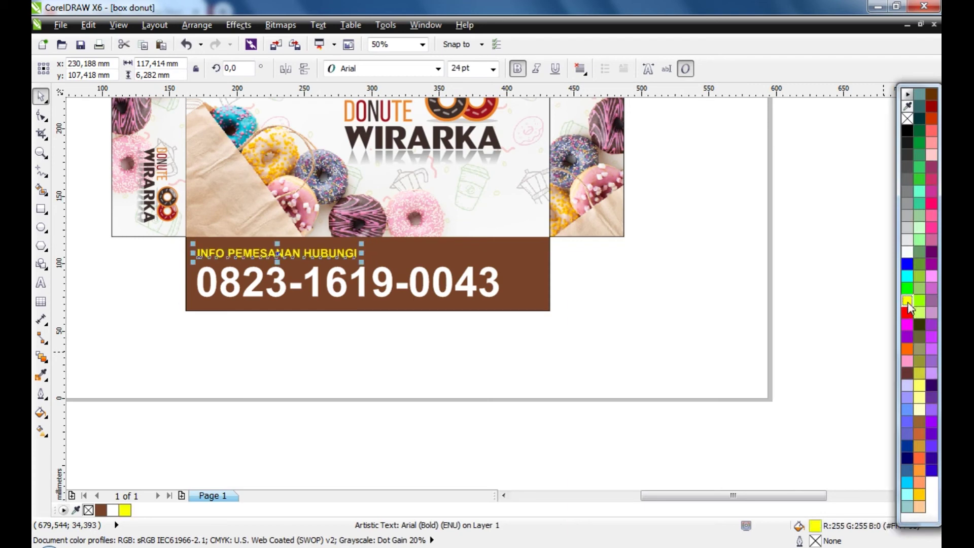
left_click(690, 446)
Scale the phone number down slightly to about 82,9 pt
left_click(492, 287)
left_click(502, 296)
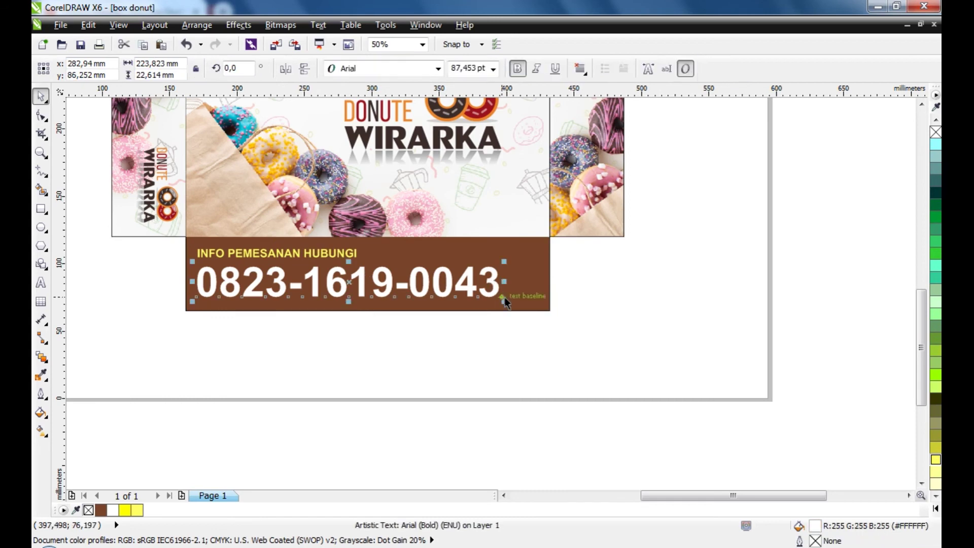
left_click_drag(506, 303, 461, 332)
left_click(416, 358)
scroll(492, 355, "down", 1)
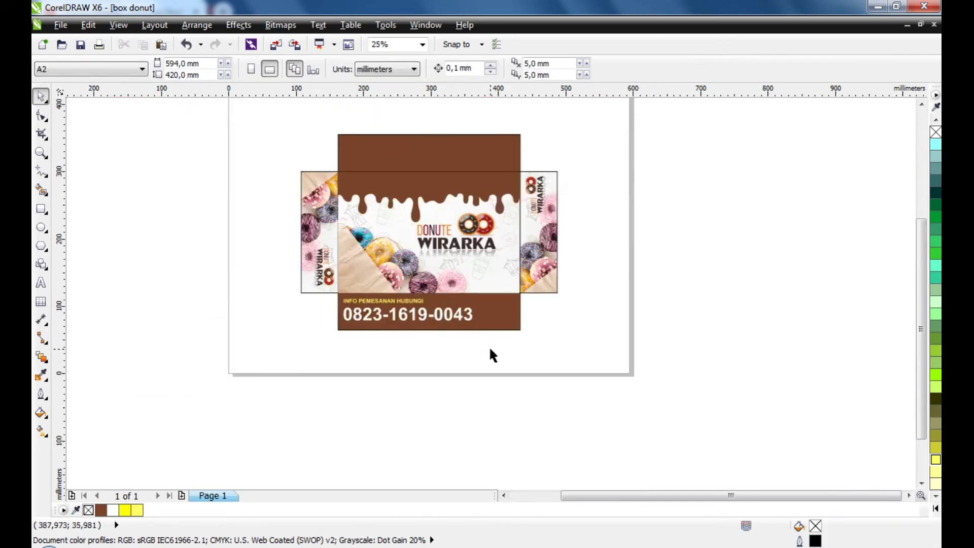
Move the yellow heading below the phone number, then undo the move
left_click(409, 313)
left_click(379, 333)
scroll(380, 333, "up", 1)
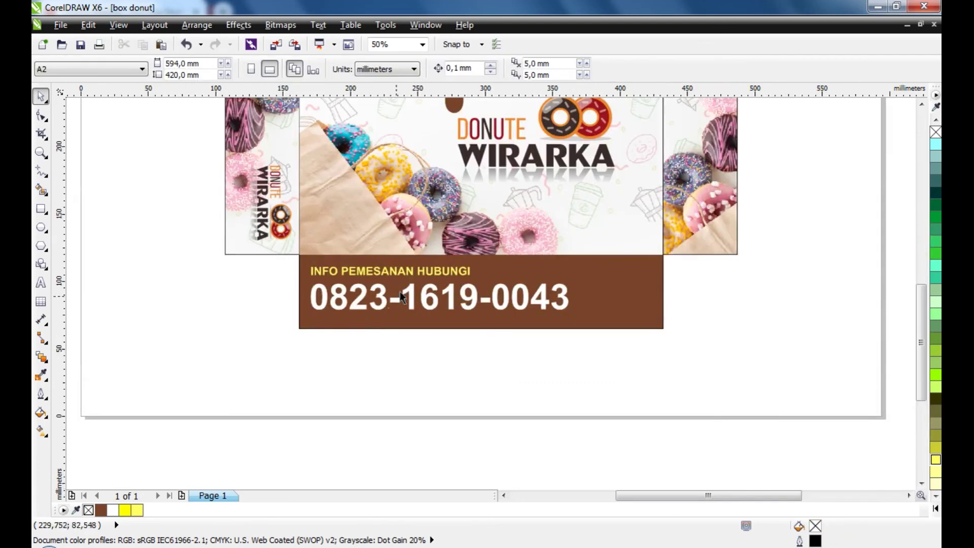
scroll(421, 274, "up", 1)
left_click_drag(430, 277, 432, 373)
key("ctrl+z")
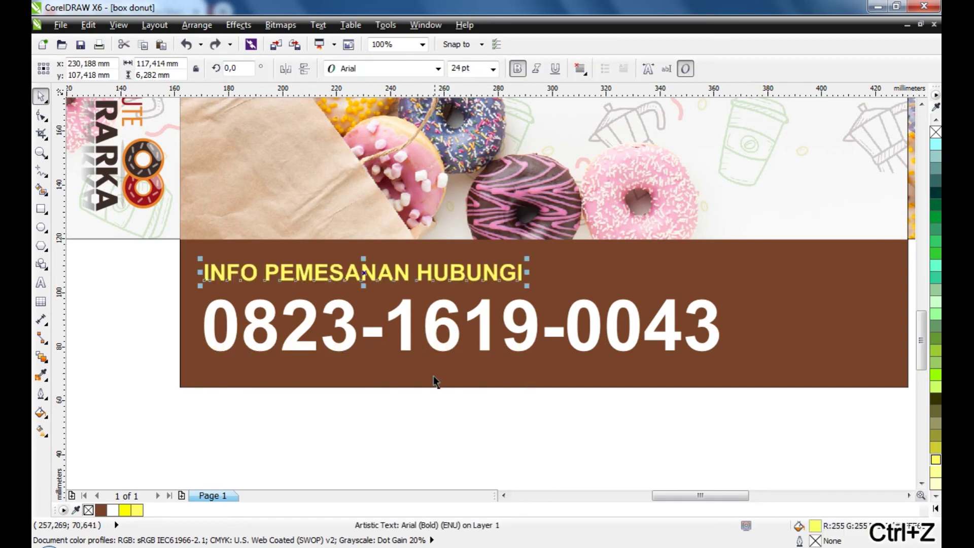
scroll(431, 385, "down", 1)
left_click(452, 417)
scroll(452, 411, "down", 1)
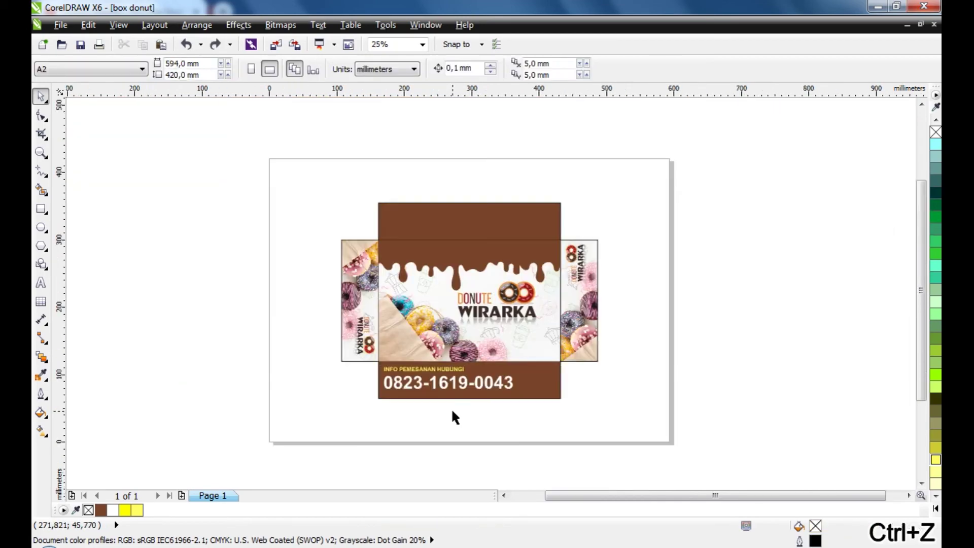
Copy the heading and phone number onto the top flap upside down, shift them right, and group them
left_click_drag(363, 399, 364, 240)
left_click(476, 224)
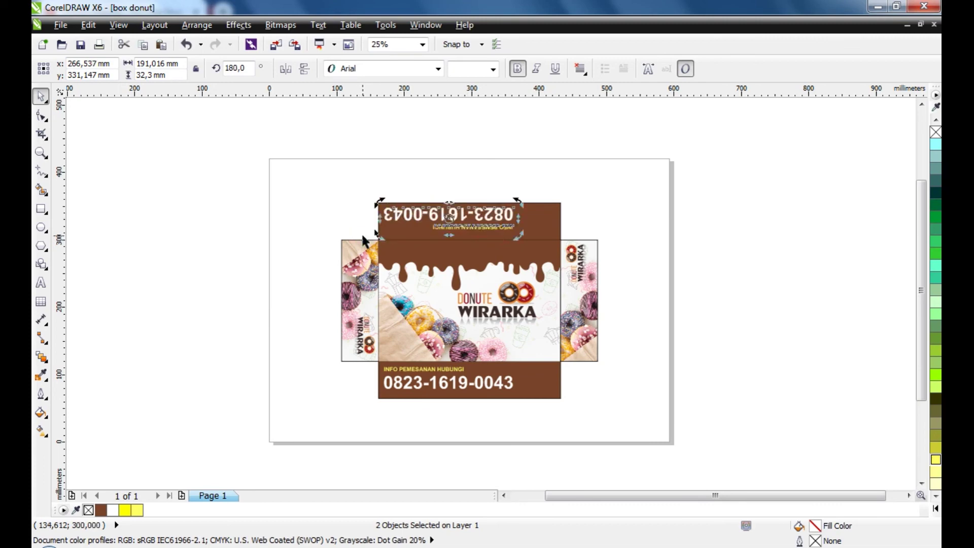
scroll(483, 223, "up", 2)
left_click(531, 204)
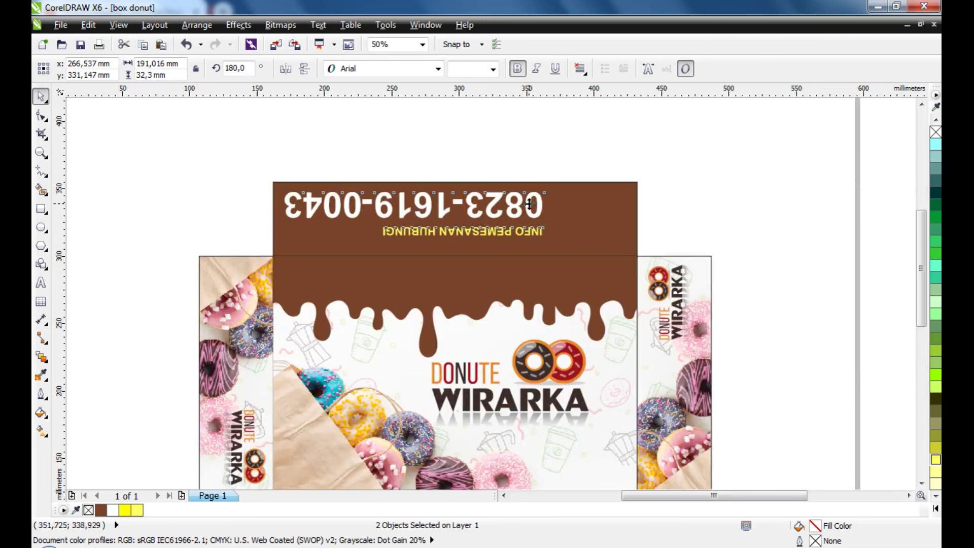
left_click_drag(522, 204, 603, 217)
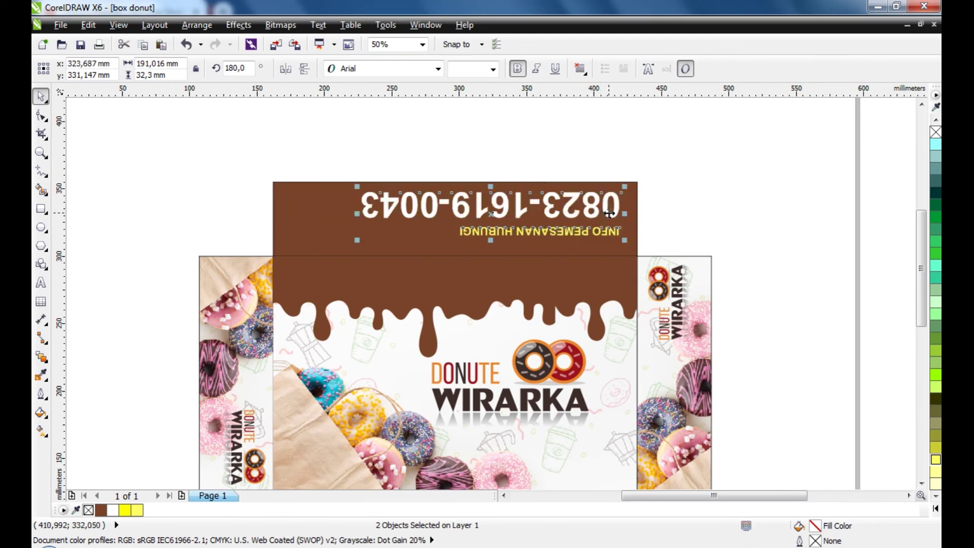
key("ctrl+g")
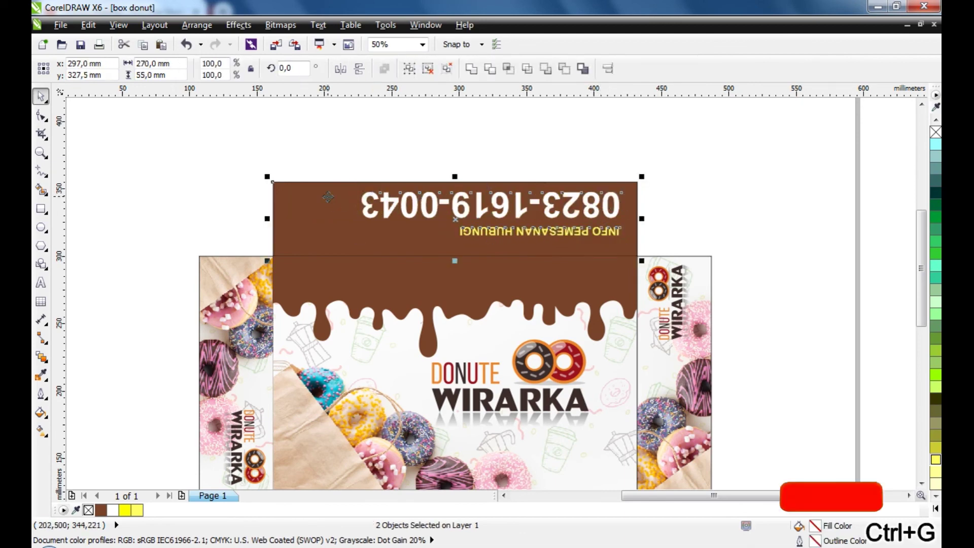
left_click(464, 170)
Group the bottom flap's heading and phone number, then zoom to the whole box net
scroll(467, 181, "down", 2)
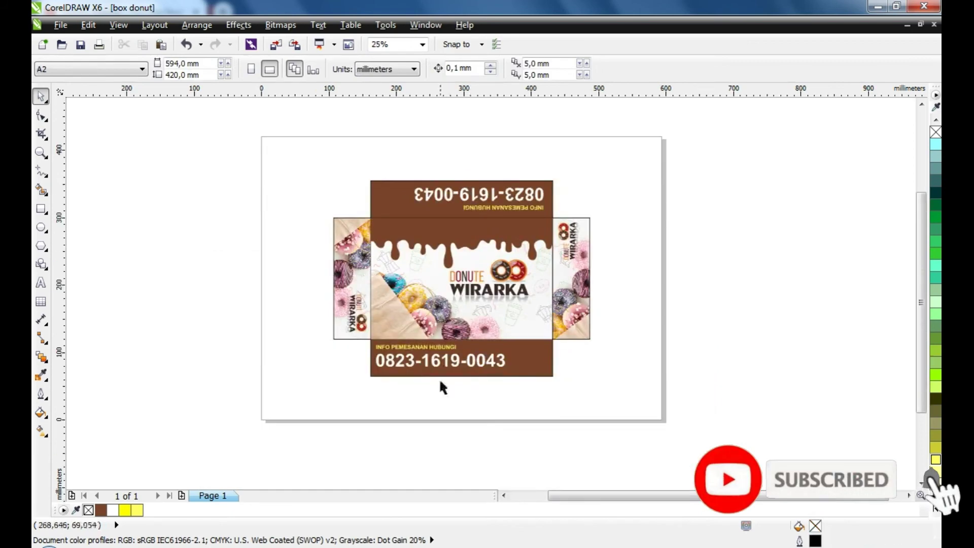
left_click(433, 356)
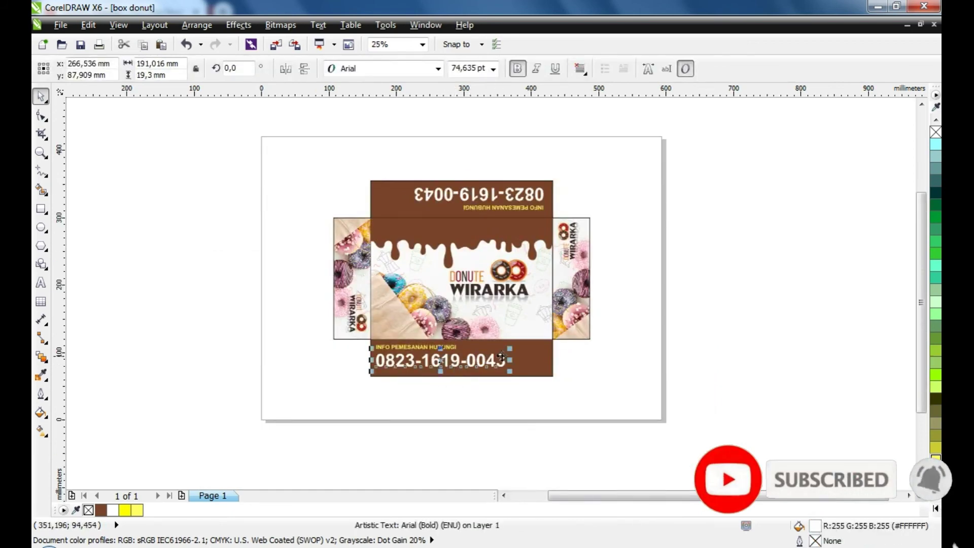
left_click(420, 350, "shift")
key("ctrl+g")
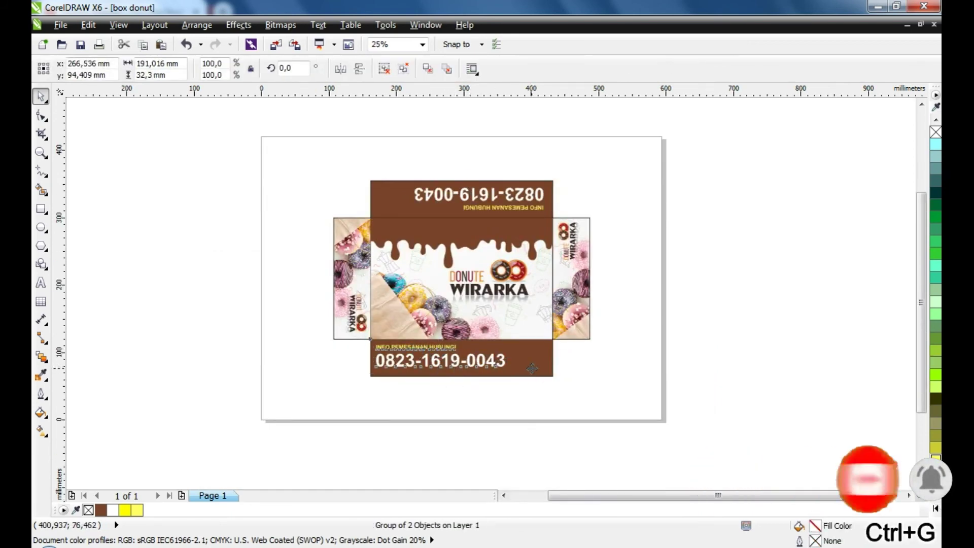
left_click(531, 368, "shift")
left_click(674, 387)
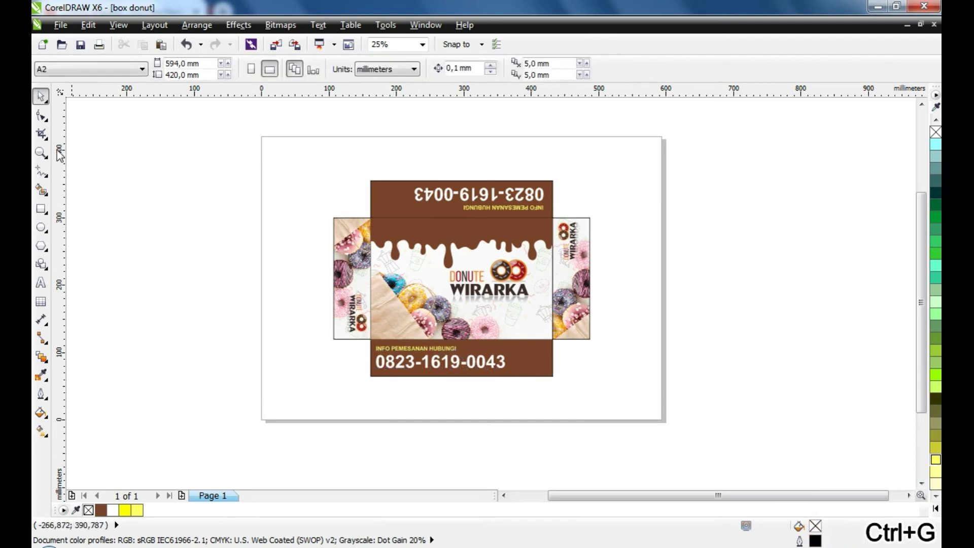
left_click(40, 152)
left_click_drag(319, 168, 644, 417)
scroll(246, 165, "up", 2)
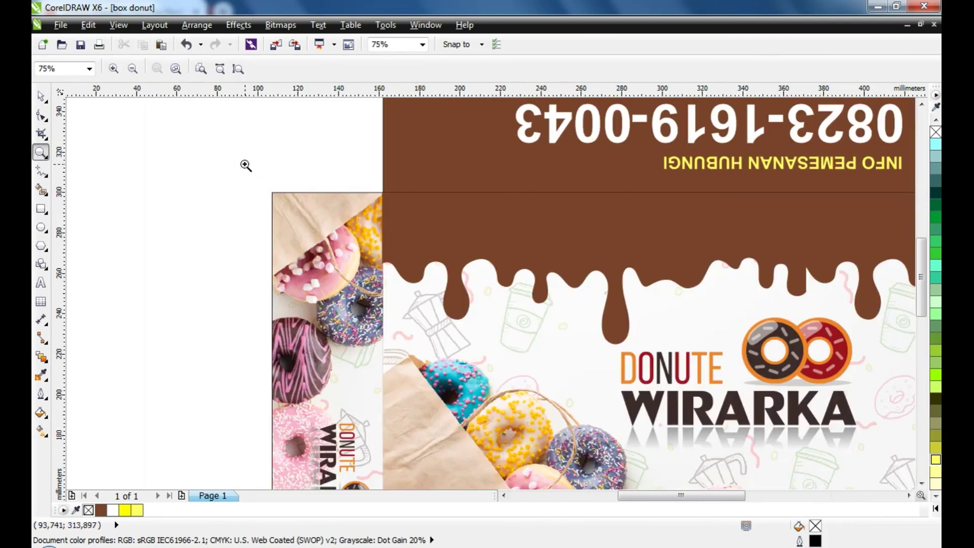
left_click_drag(259, 167, 490, 255)
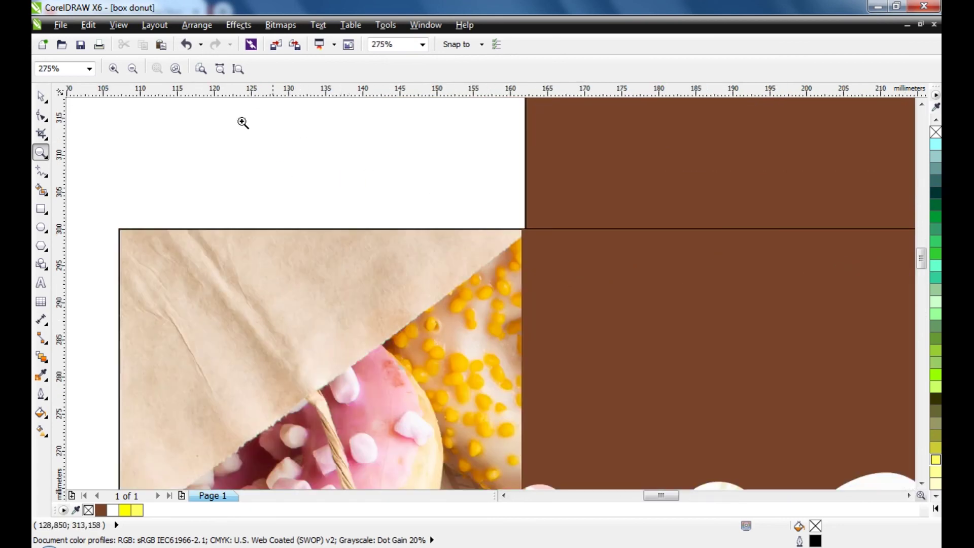
left_click(40, 96)
left_click(552, 282)
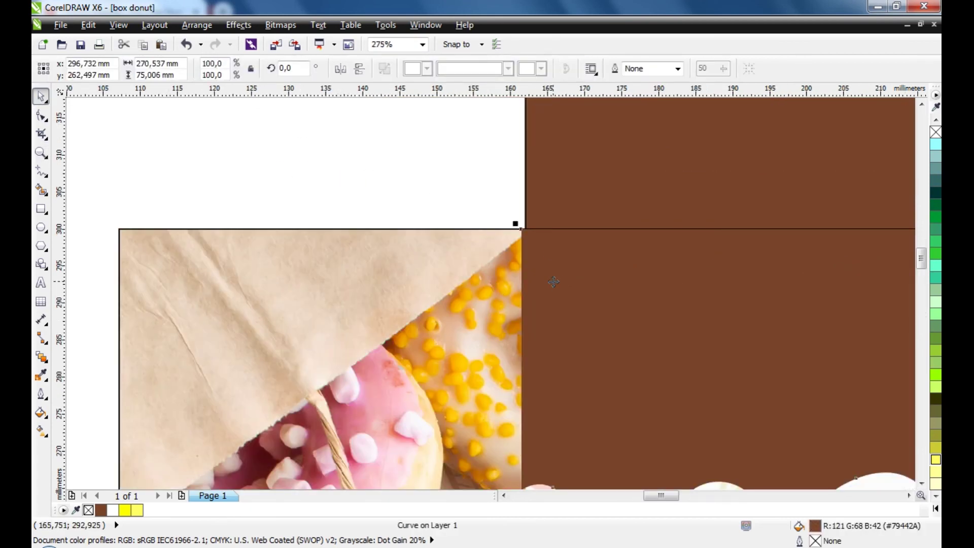
left_click(555, 202, "shift")
scroll(549, 203, "down", 4)
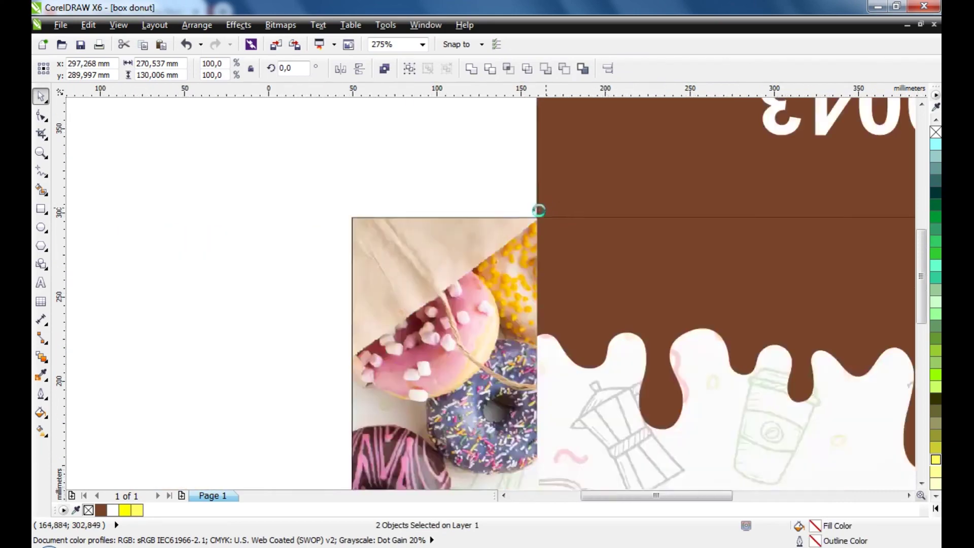
left_click(361, 229)
scroll(362, 231, "down", 2)
scroll(363, 233, "up", 6)
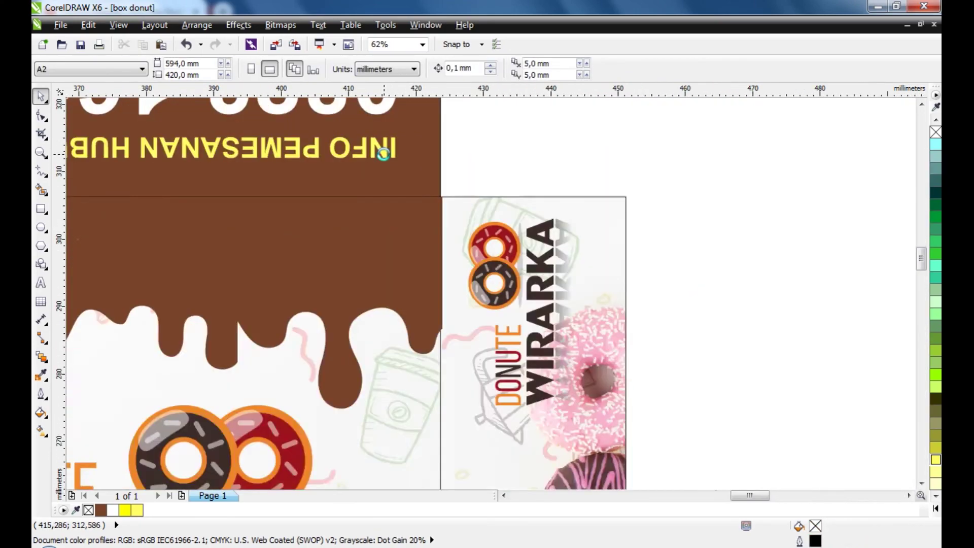
left_click(488, 271)
scroll(488, 271, "down", 3)
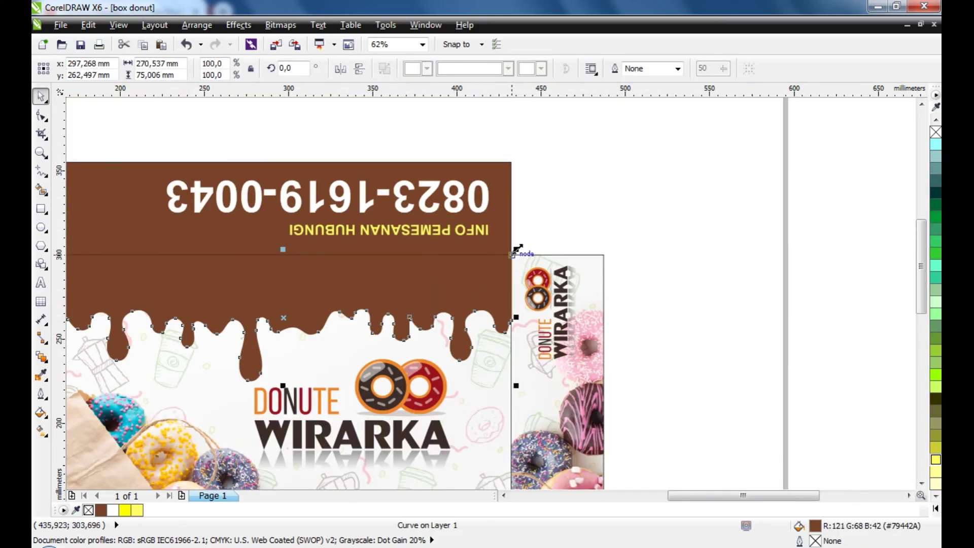
left_click(495, 222)
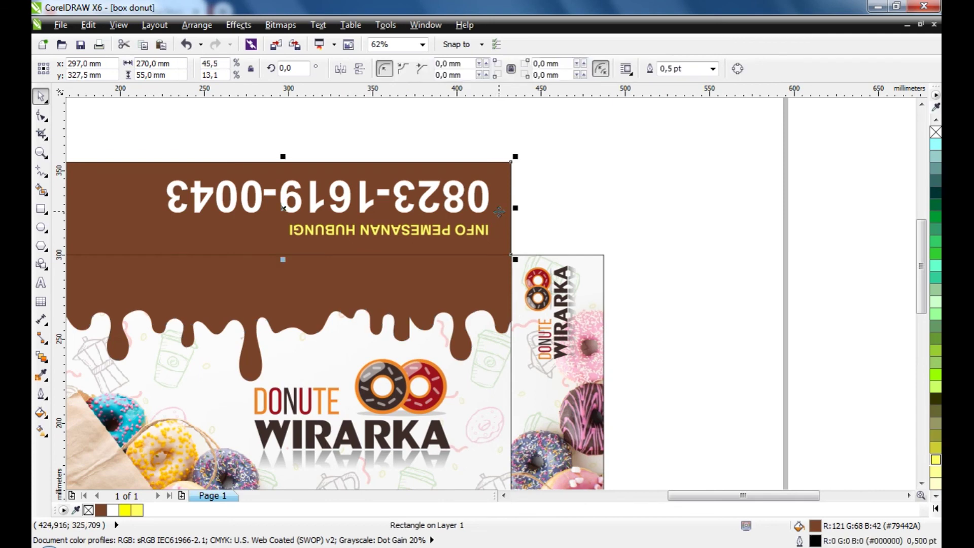
left_click(489, 296)
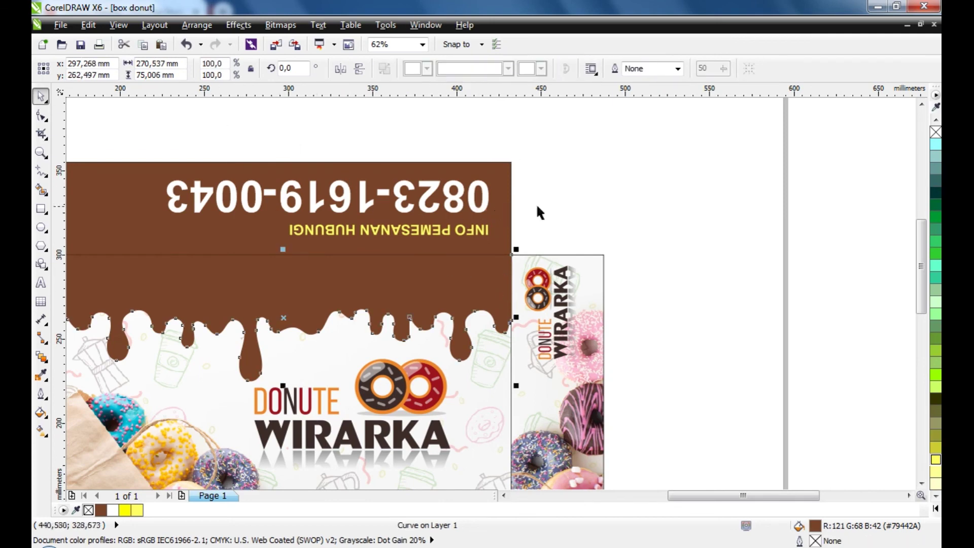
left_click_drag(491, 311, 692, 311)
left_click_drag(465, 382, 458, 361)
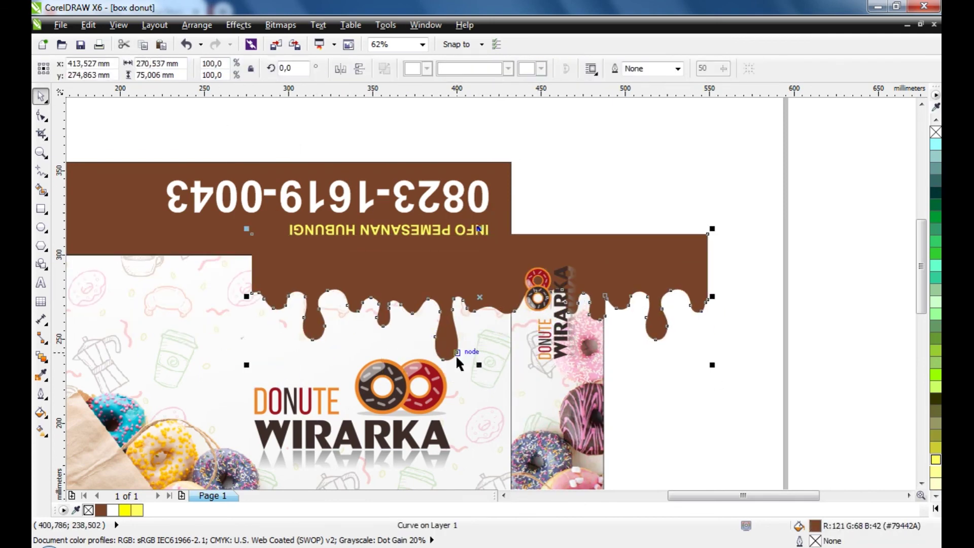
key("ctrl+z")
key("ctrl+z")
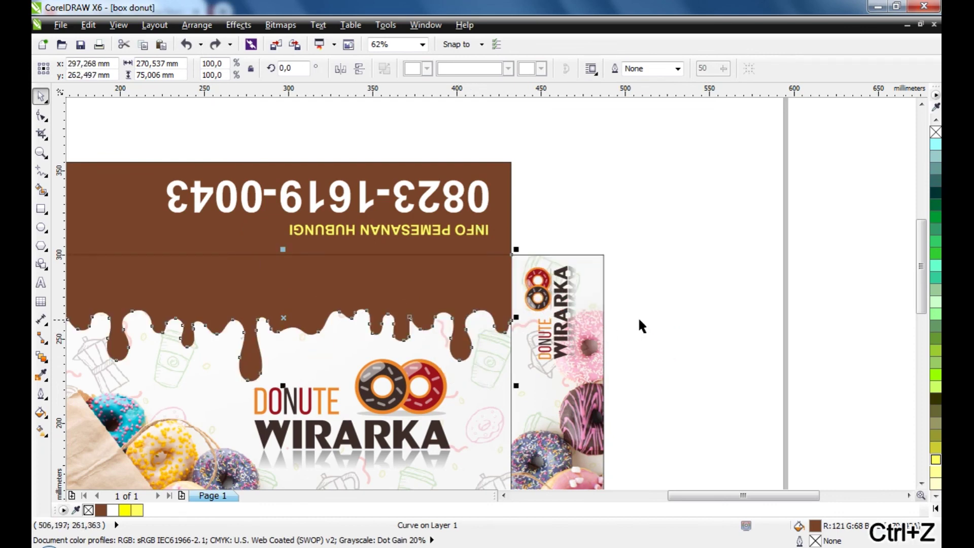
scroll(652, 322, "down", 5)
scroll(551, 317, "up", 3)
left_click(551, 318)
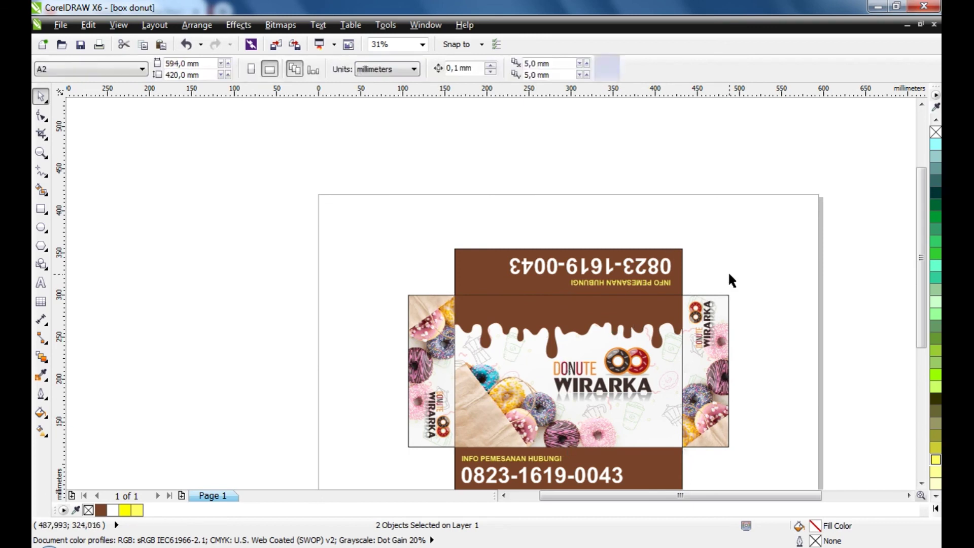
scroll(389, 237, "down", 2)
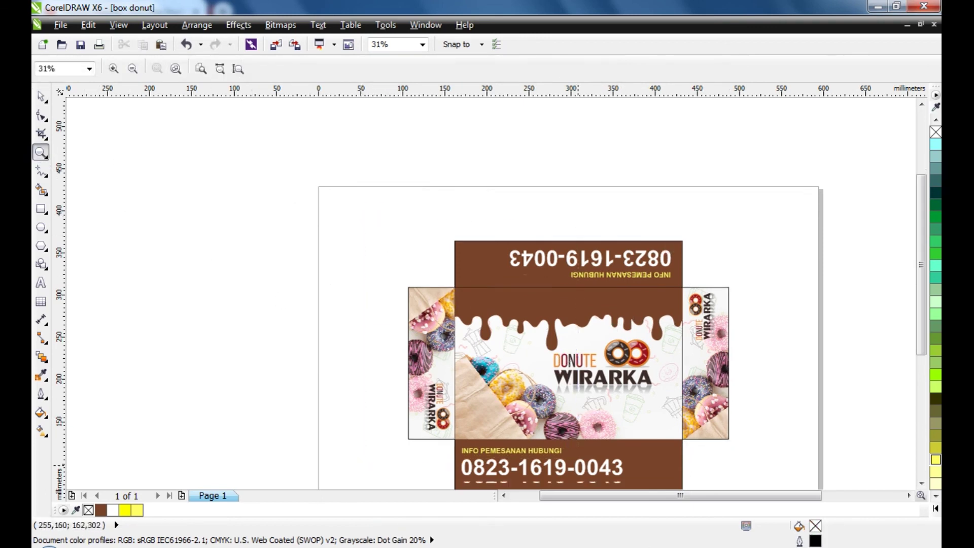
left_click_drag(363, 153, 790, 450)
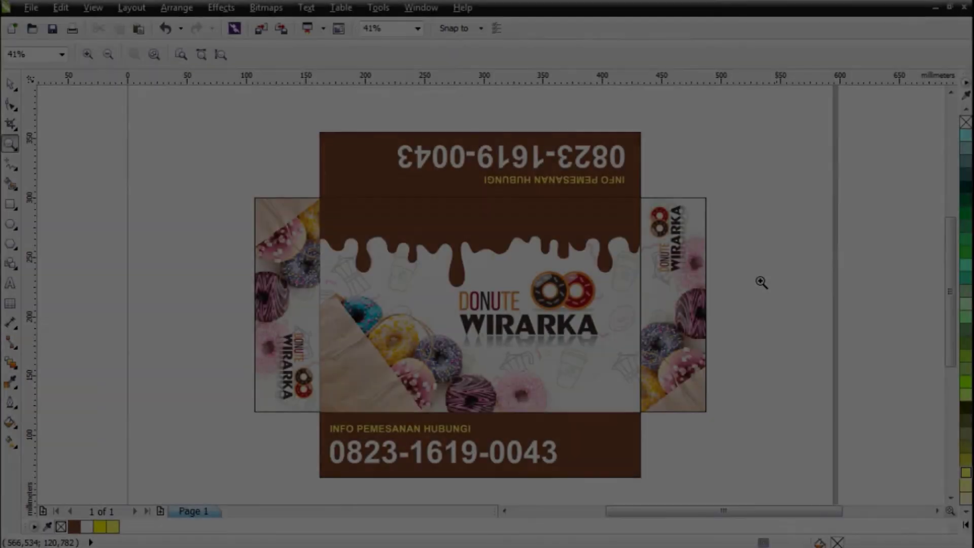